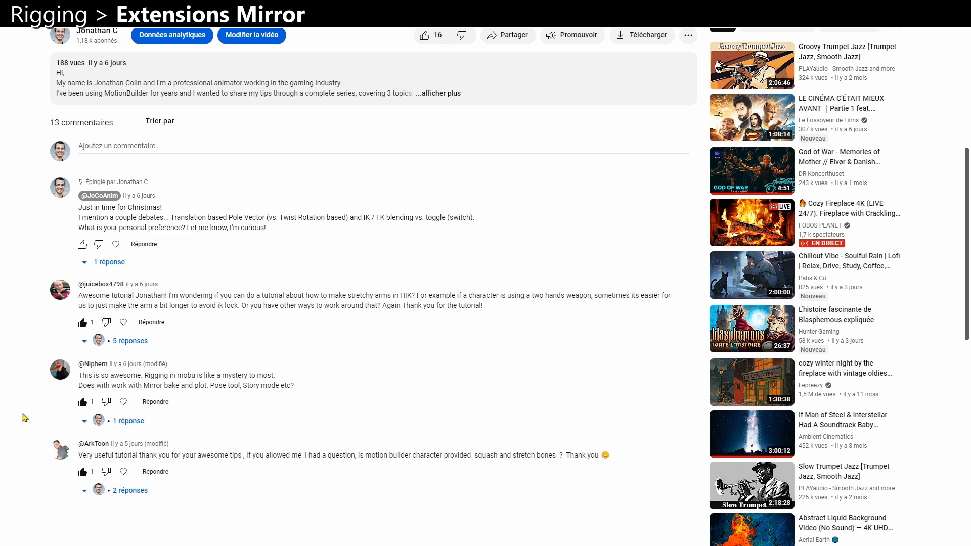
scroll(25, 417, up, 8)
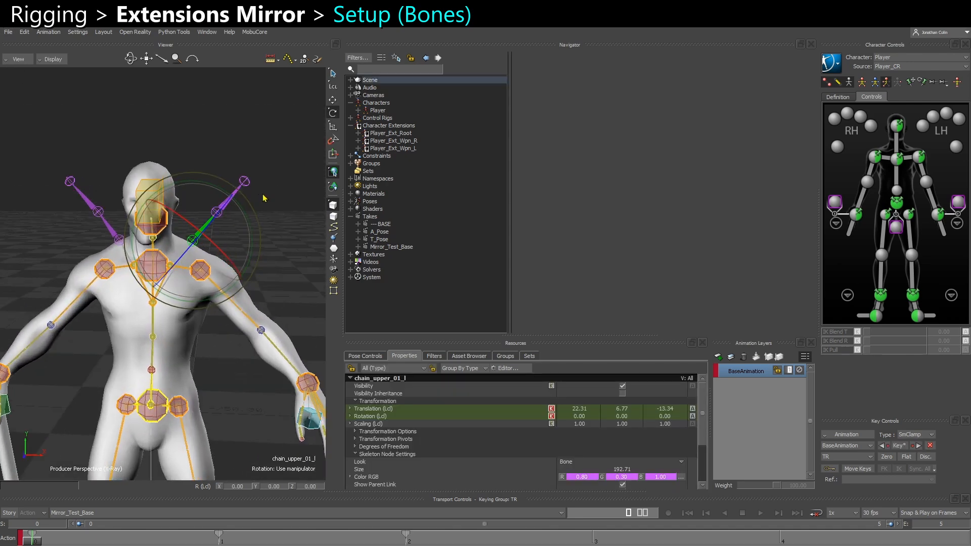
Examine the left and right chain_upper bones in the schematic hierarchy, and return to the 3D view
shift+drag(226, 303, 429, 337)
shift+drag(231, 278, 1, 274)
click(237, 380)
shift+drag(243, 352, 209, 354)
scroll(210, 357, up, 3)
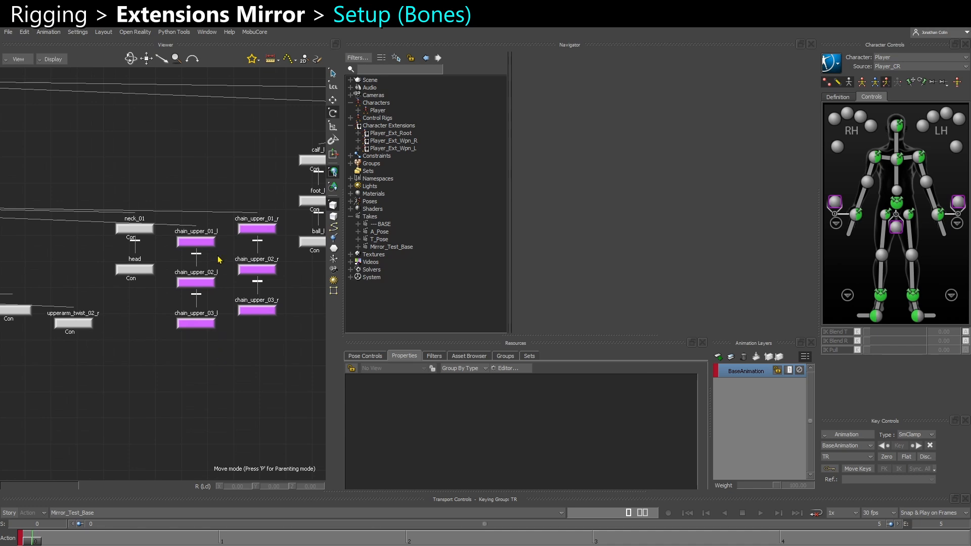
click(207, 241)
key(ctrl+e)
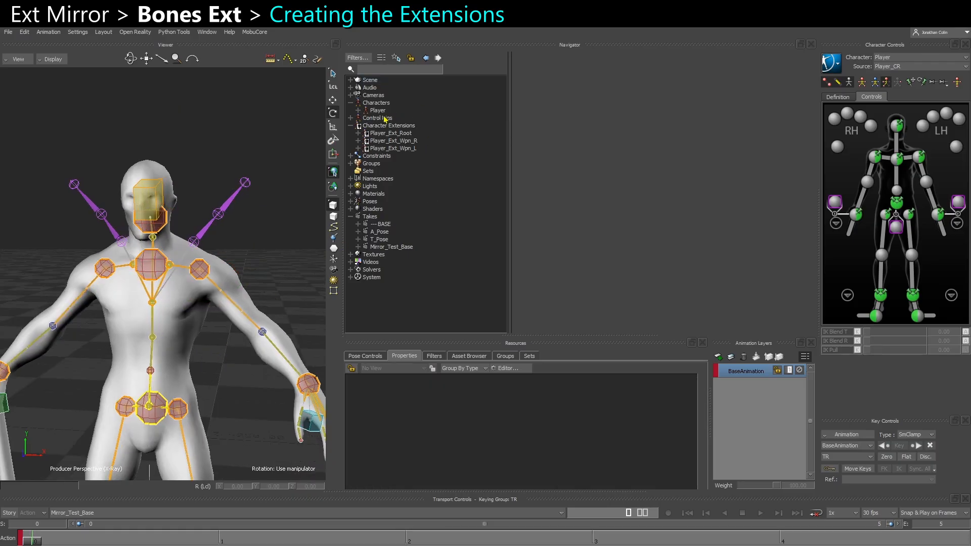
Create a character extension for the Player character and rename it Player_Ext_Chain_L
right_click(379, 114)
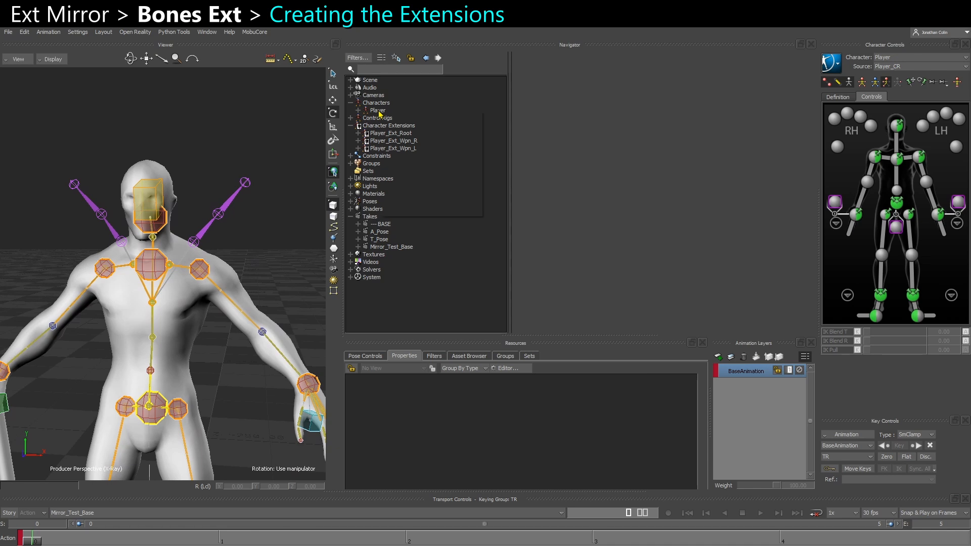
click(403, 158)
right_click(402, 156)
click(438, 214)
drag(444, 163, 420, 165)
text(_Ext_Chain_L)
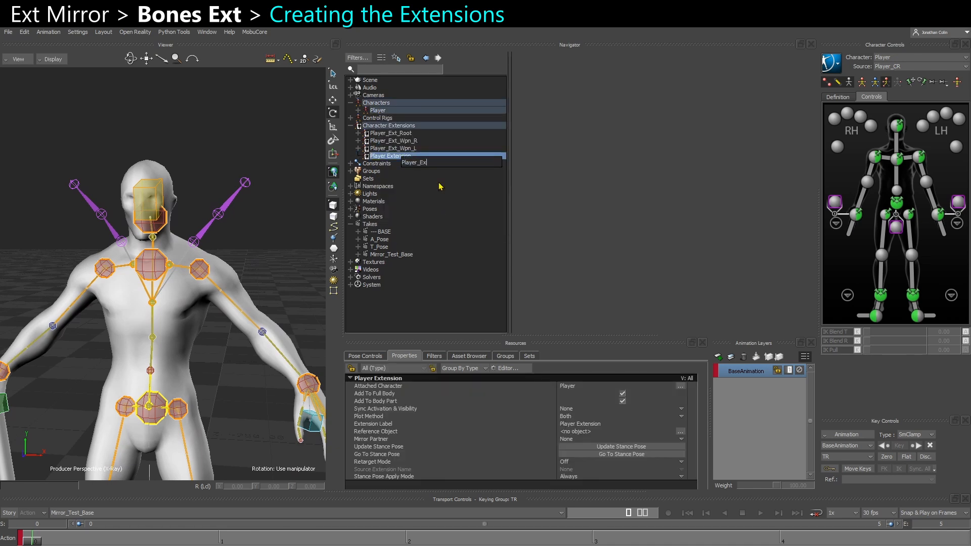
key(Return)
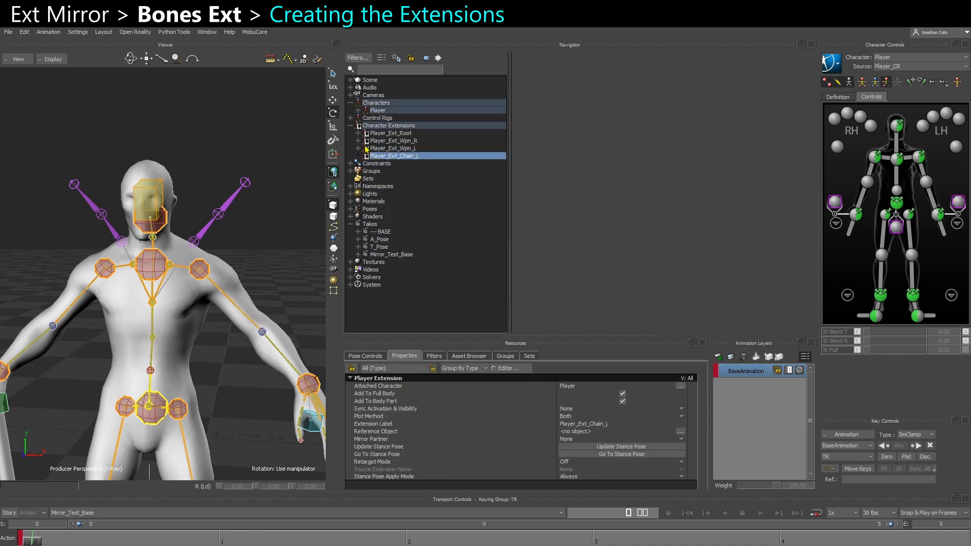
Create a second character extension for the Player character and rename it Player_Ext_Chain_R
right_click(389, 114)
click(412, 162)
right_click(414, 163)
click(450, 220)
key(BackSpace)
key(BackSpace)
key(BackSpace)
key(BackSpace)
key(BackSpace)
key(BackSpace)
key(BackSpace)
key(BackSpace)
key(BackSpace)
key(BackSpace)
text(_Ext_Chain_R)
key(Return)
Add the three left chain bones to the Player_Ext_Chain_L extension
click(258, 251)
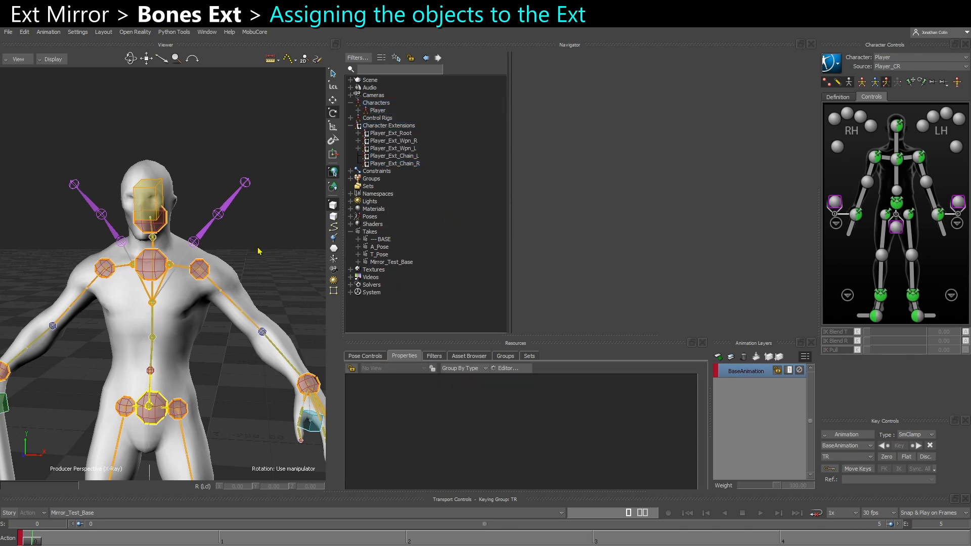
click(198, 238)
alt+drag(271, 270, 417, 157)
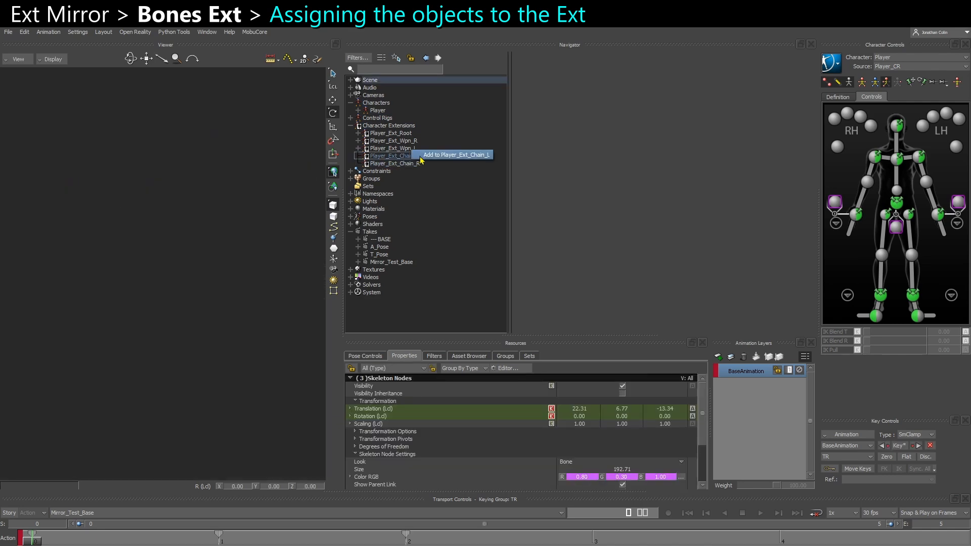
click(438, 156)
Add the three right chain bones to the Player_Ext_Chain_R extension
click(121, 238)
alt+drag(46, 262, 391, 169)
click(408, 168)
Check the Reference Object property of Player_Ext_Chain_L and trace the left chain's parent bone in the schematic hierarchy
click(383, 157)
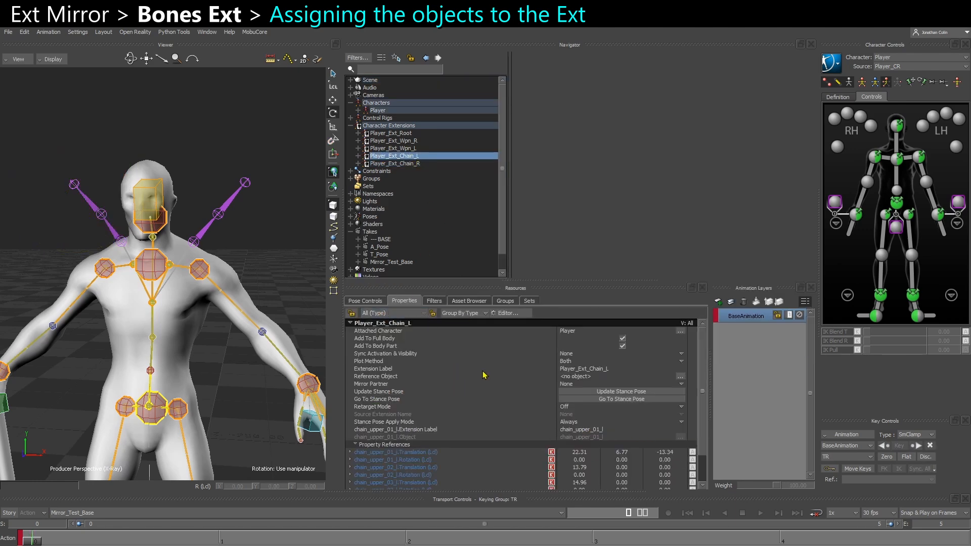
click(390, 377)
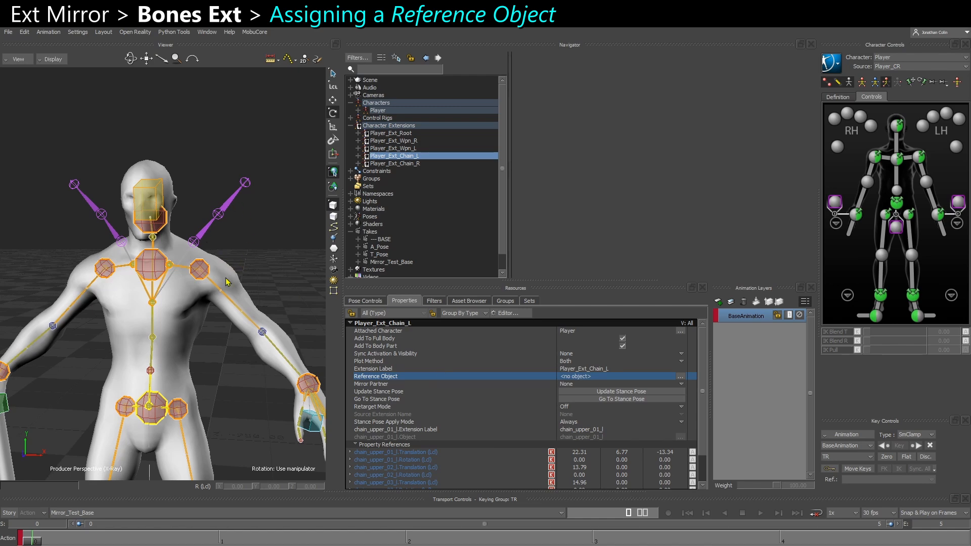
click(232, 248)
mouse_move(231, 247)
ctrl+shift+mouse_down()
mouse_move(211, 244)
mouse_move(224, 247)
ctrl+shift+mouse_up()
click(206, 230)
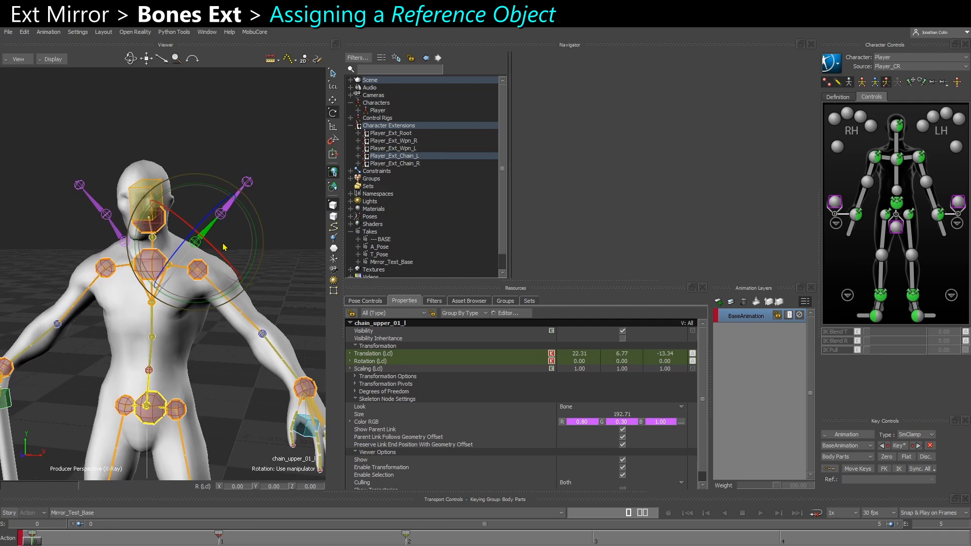
key(ctrl+w)
shift+drag(101, 296, 386, 299)
shift+drag(155, 280, 1, 291)
shift+drag(154, 303, 273, 282)
shift+drag(126, 258, 134, 262)
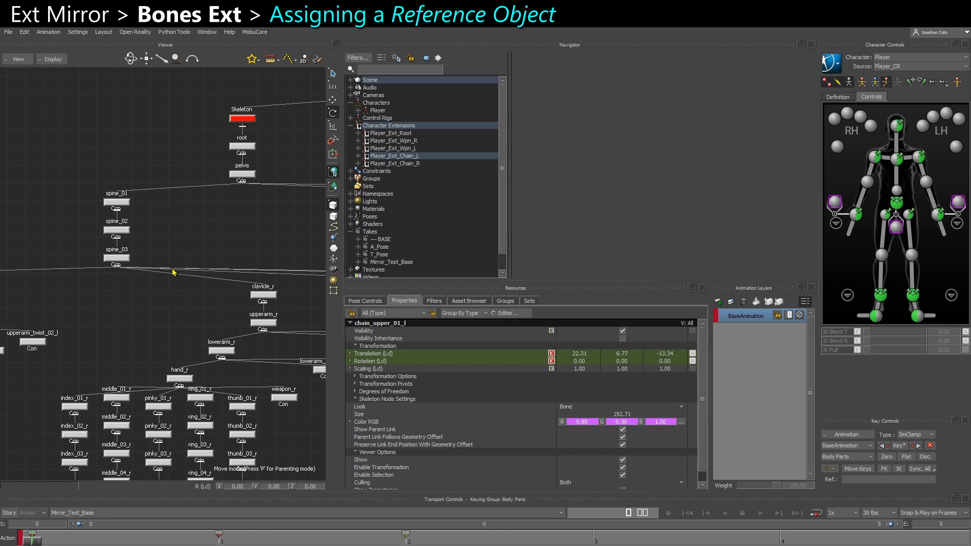
shift+drag(172, 272, 125, 289)
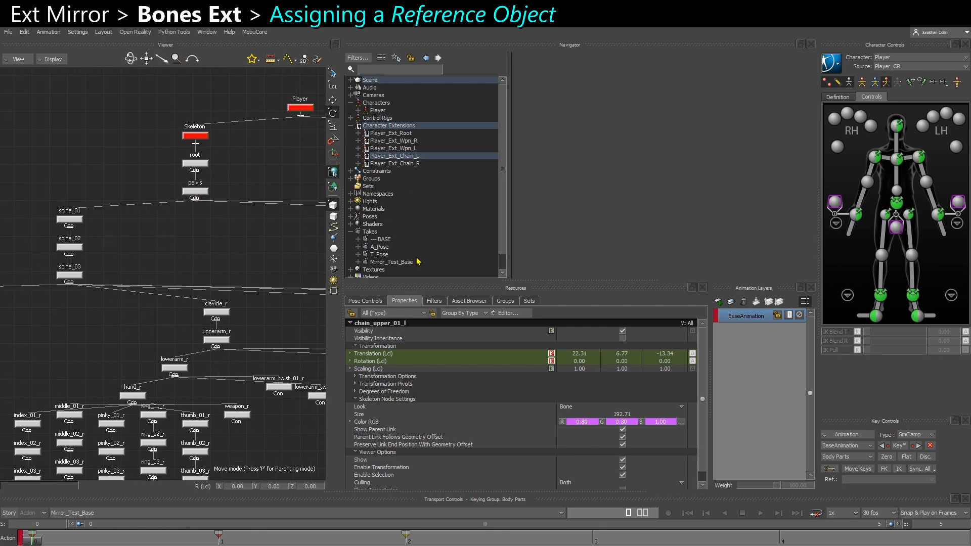
Set the Reference Object of Player_Ext_Chain_L to the spine_03 bone
click(394, 155)
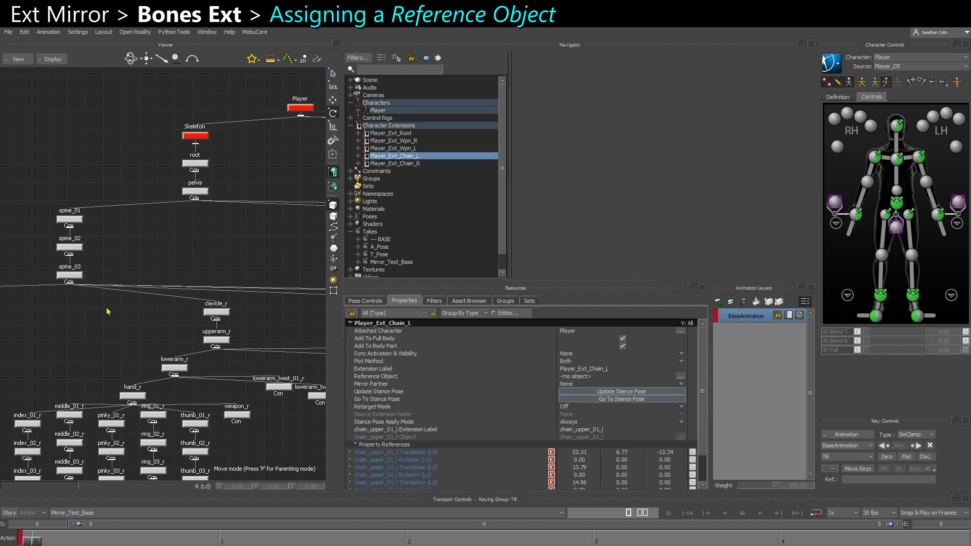
drag(66, 275, 576, 377)
click(533, 319)
key(Down)
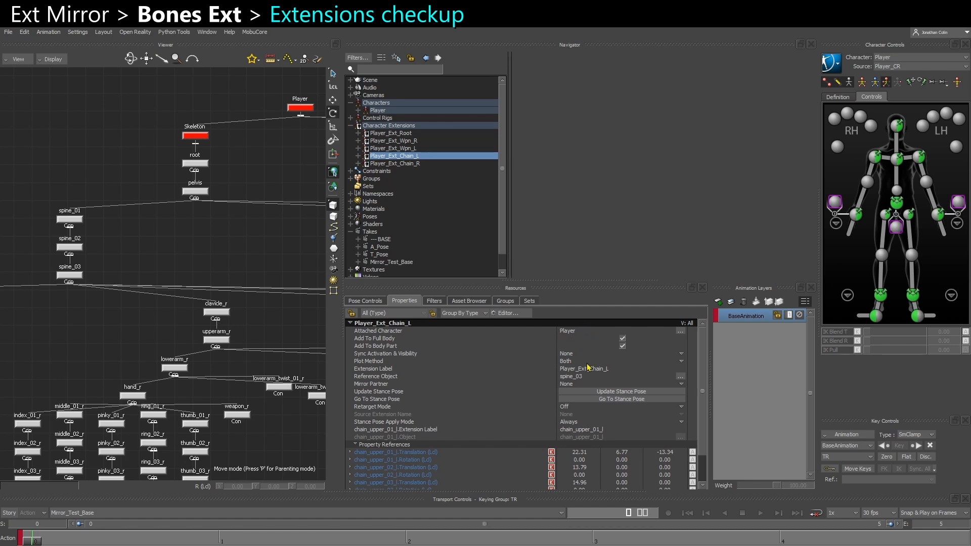
Check the reference object and the bones listed in both chain extensions against the schematic hierarchy, and return to the 3D view
click(380, 377)
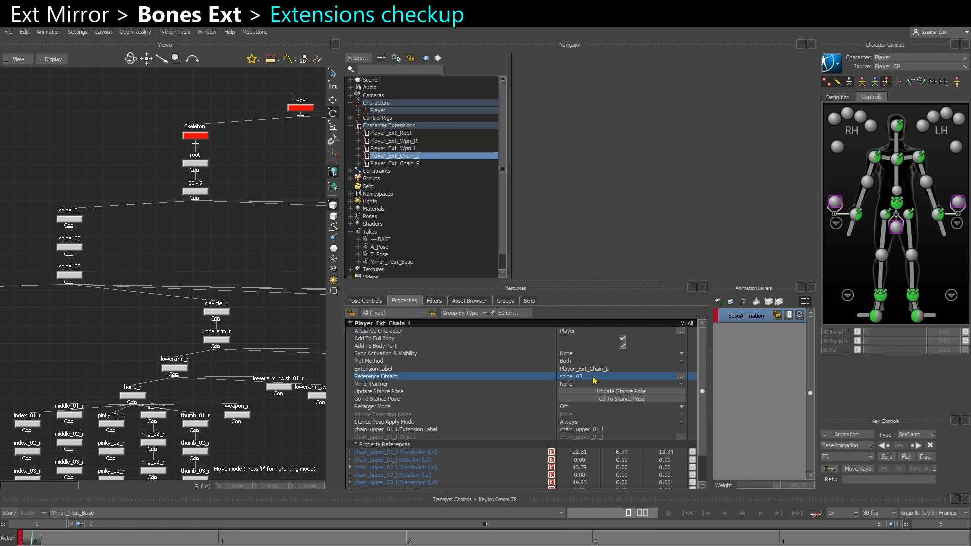
click(357, 164)
click(358, 156)
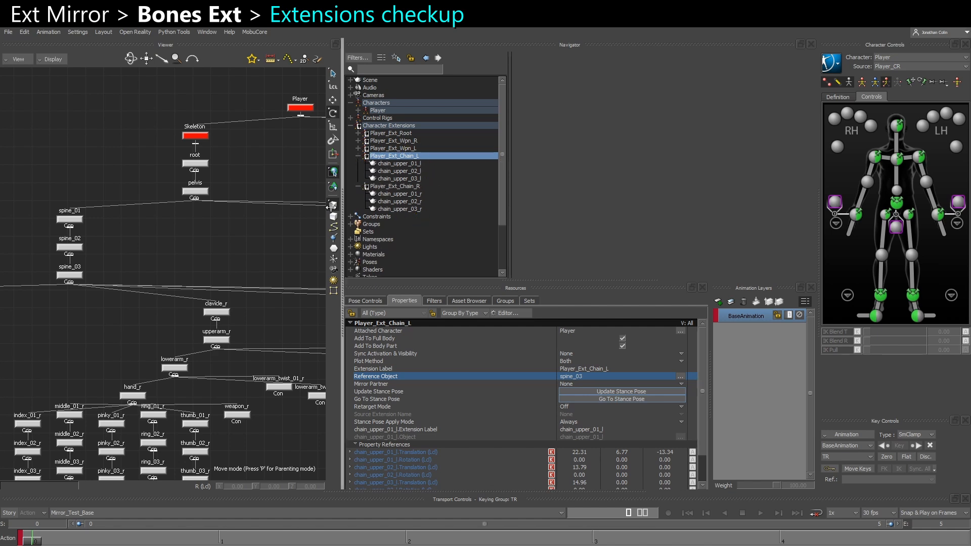
shift+drag(217, 269, 184, 263)
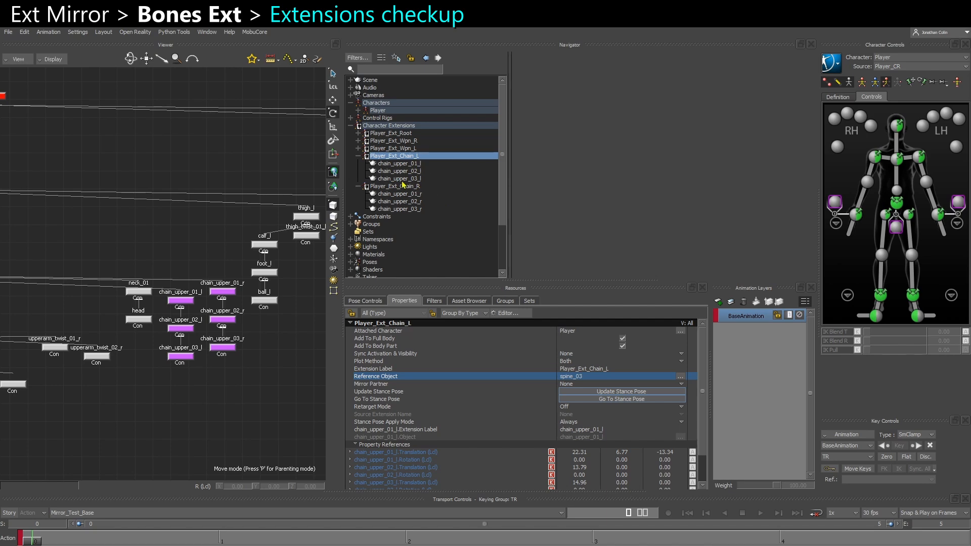
drag(183, 281, 238, 371)
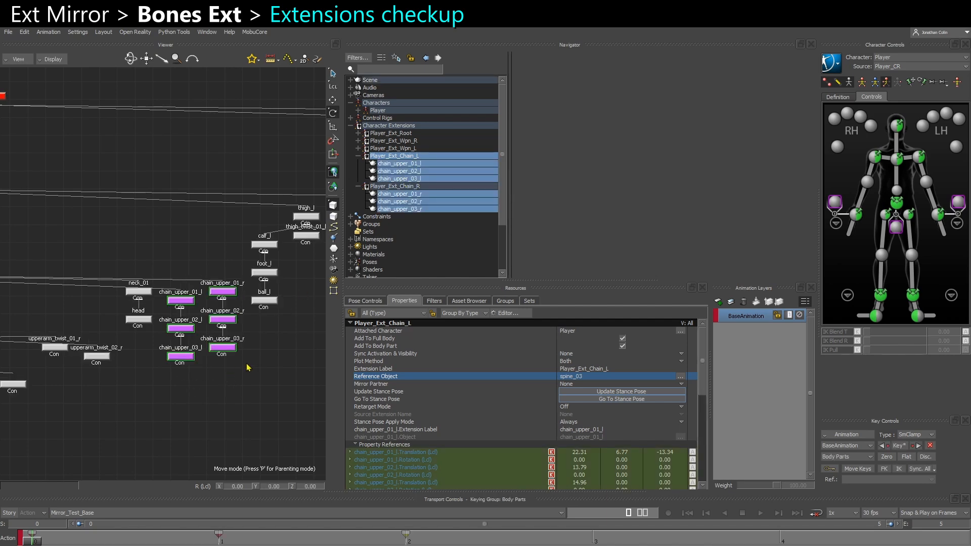
key(ctrl+e)
ctrl+shift+drag(246, 301, 256, 336)
click(268, 313)
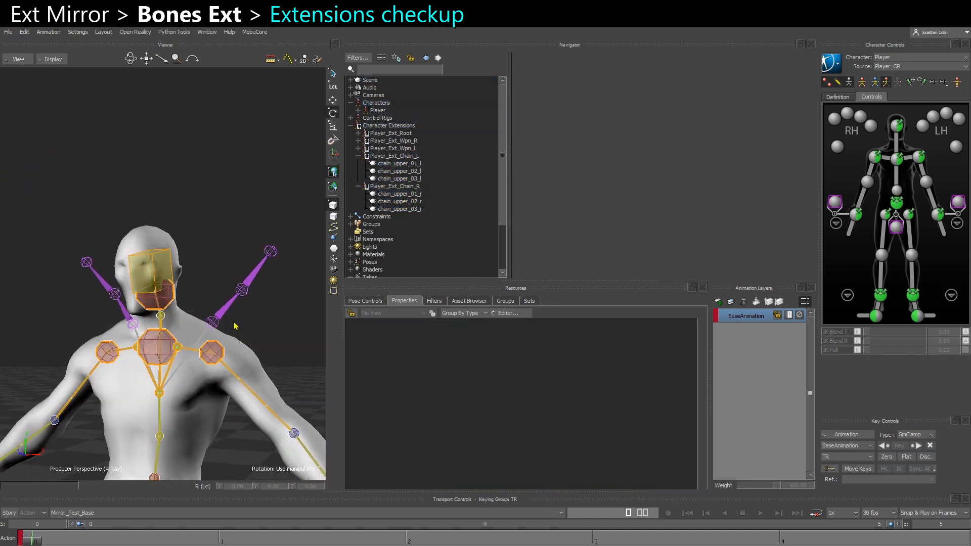
Show the Pose Controls, and at frame 1 rotate chain_upper_01_l about -56° on X and key it
click(222, 301)
click(257, 187)
click(373, 302)
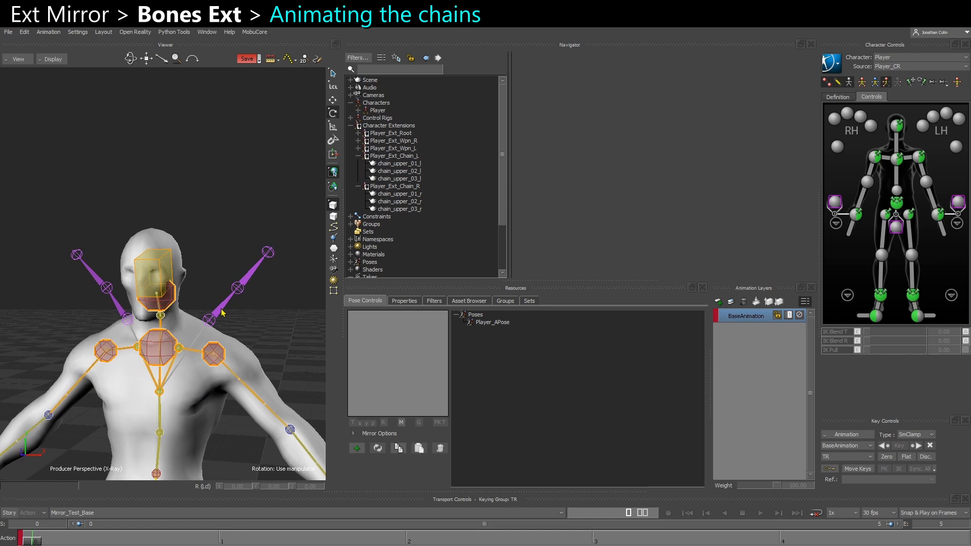
click(222, 310)
click(216, 542)
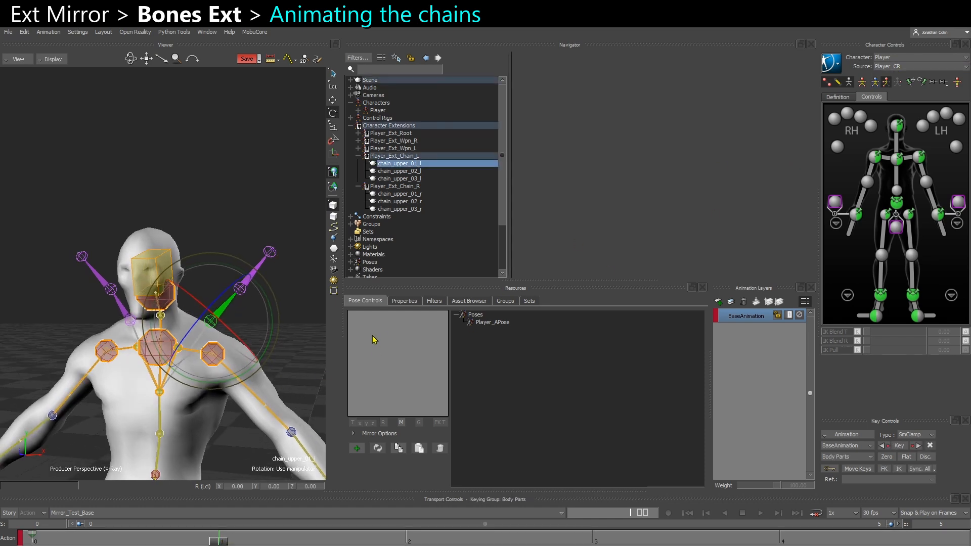
drag(248, 349, 221, 330)
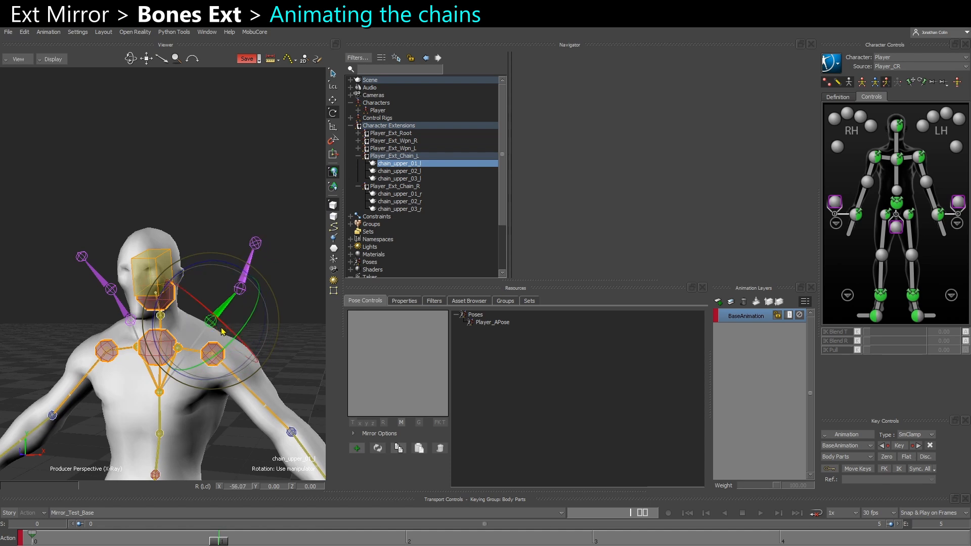
key(k)
At frame 2, rotate the left chain's second bone inward toward the head and key it
click(407, 540)
click(291, 265)
click(242, 276)
drag(226, 238, 191, 253)
key(k)
Review the left chain's keyed poses at frames 1 and 2 with chain_upper_01_l selected, ending on frame 1
ctrl+shift+drag(276, 416, 303, 416)
drag(408, 542, 162, 537)
click(221, 340)
click(221, 307)
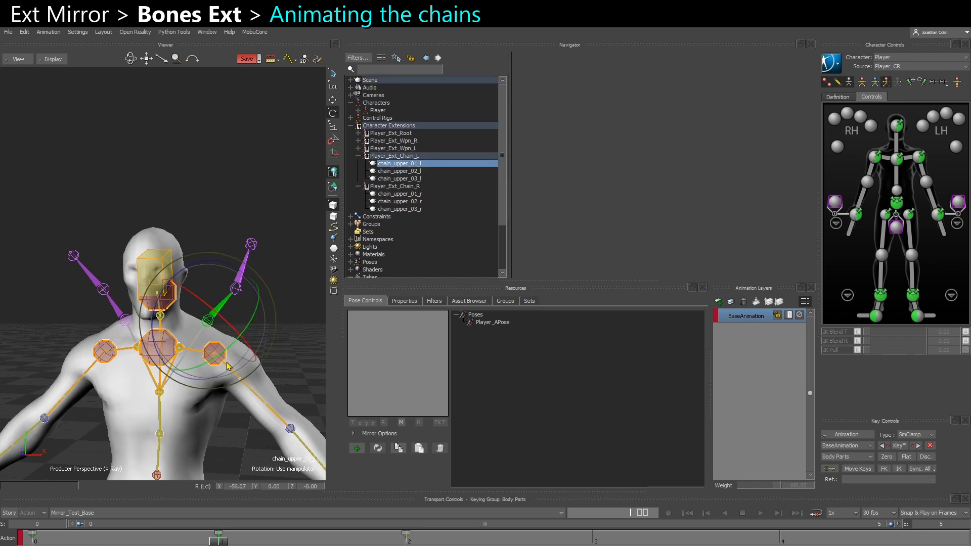
ctrl+shift+drag(228, 355, 233, 378)
key(t)
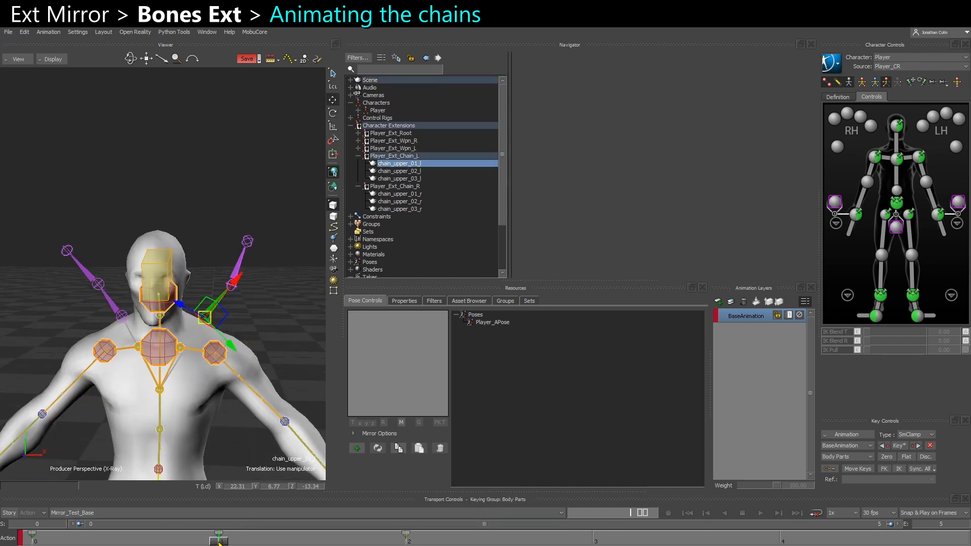
click(334, 539)
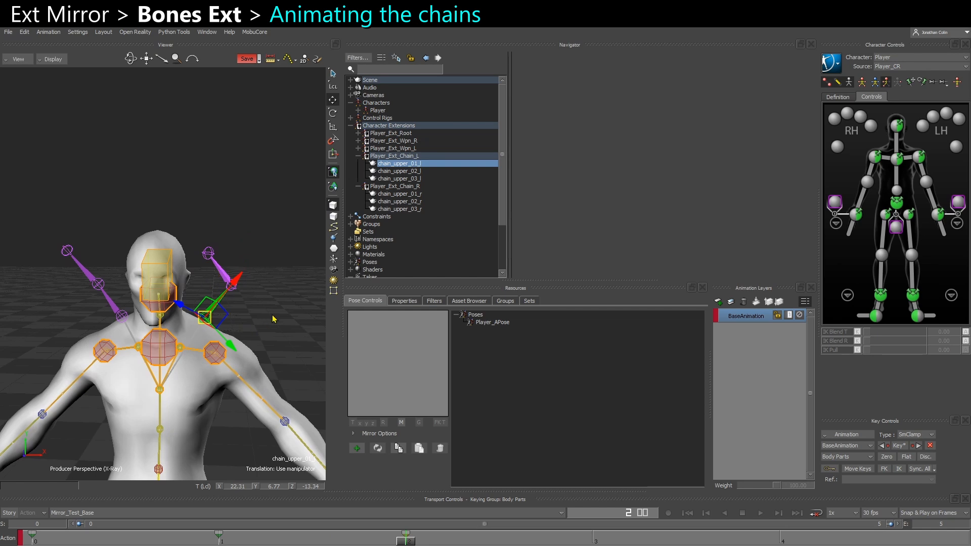
click(223, 540)
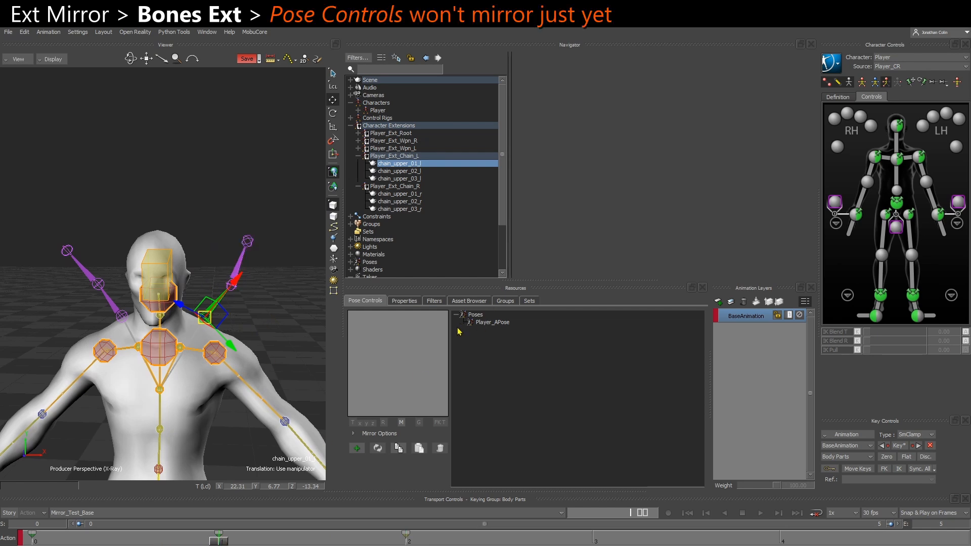
Create a new pose from chain_upper_01_l at frame 1 and try to mirror it onto chain_upper_01_r
click(356, 449)
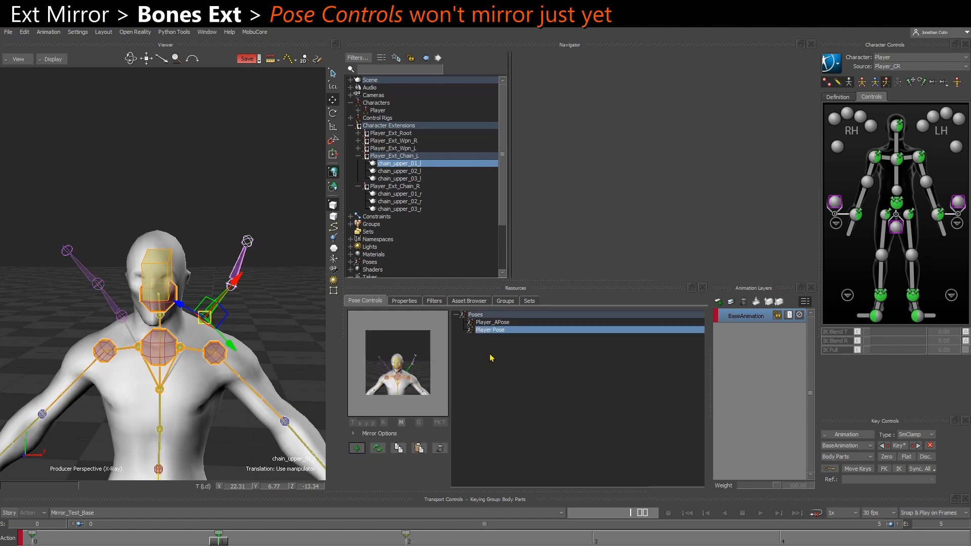
click(113, 308)
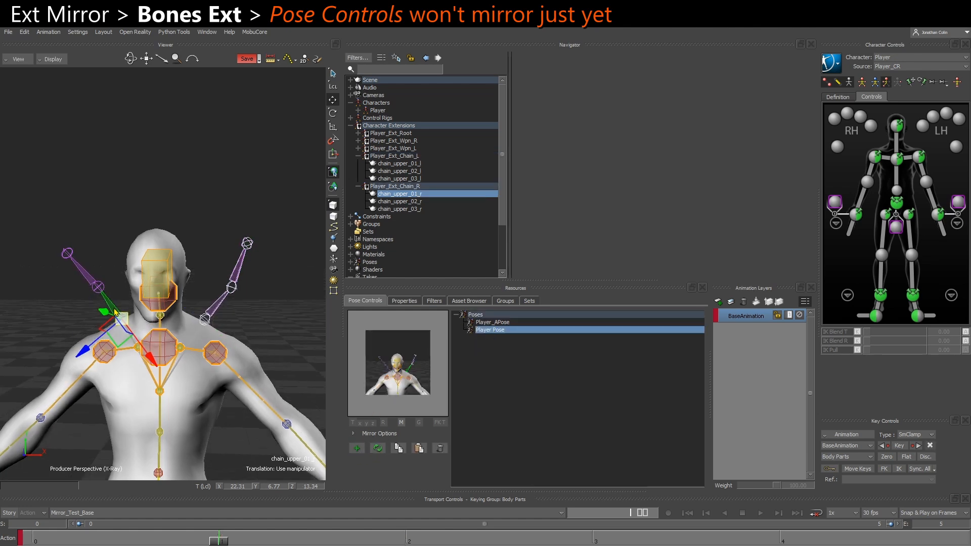
click(401, 422)
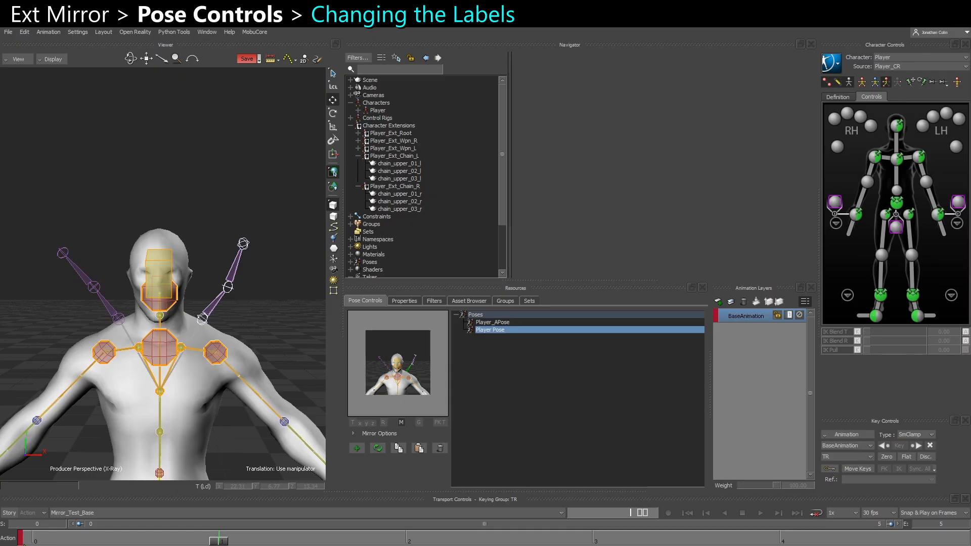
Examine the extension labels in Player_Ext_Chain_L's properties and compare the bones chain_upper_01_l and chain_upper_01_r
click(389, 158)
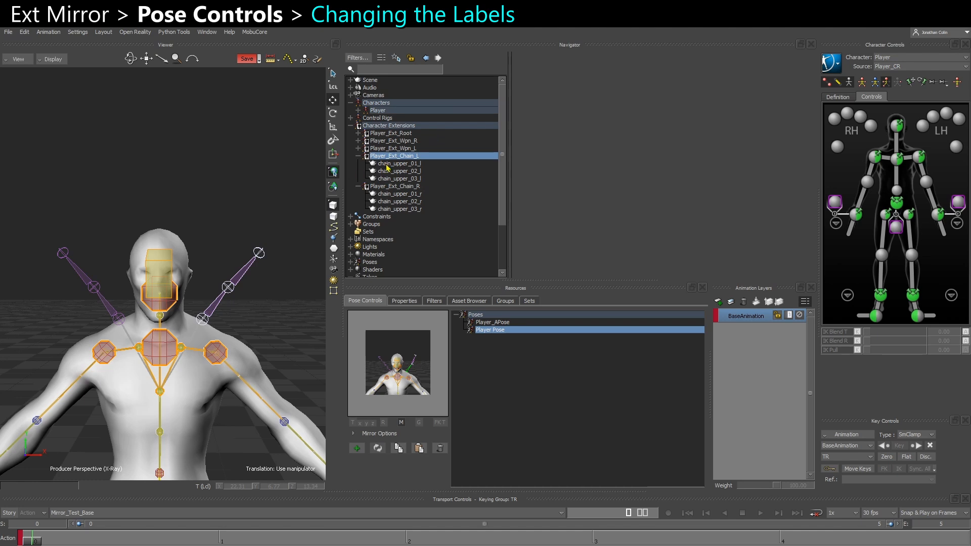
click(404, 301)
scroll(466, 440, down, 3)
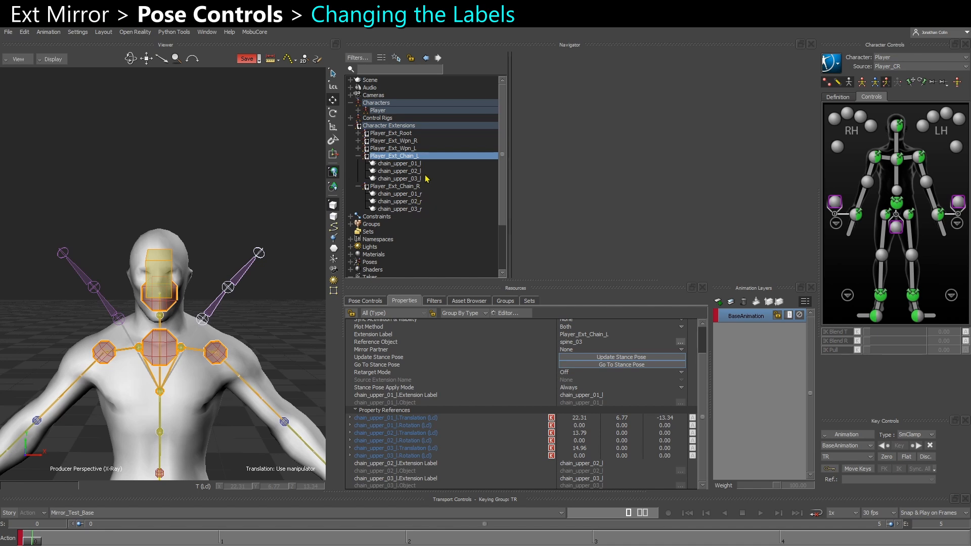
click(399, 164)
ctrl+click(423, 195)
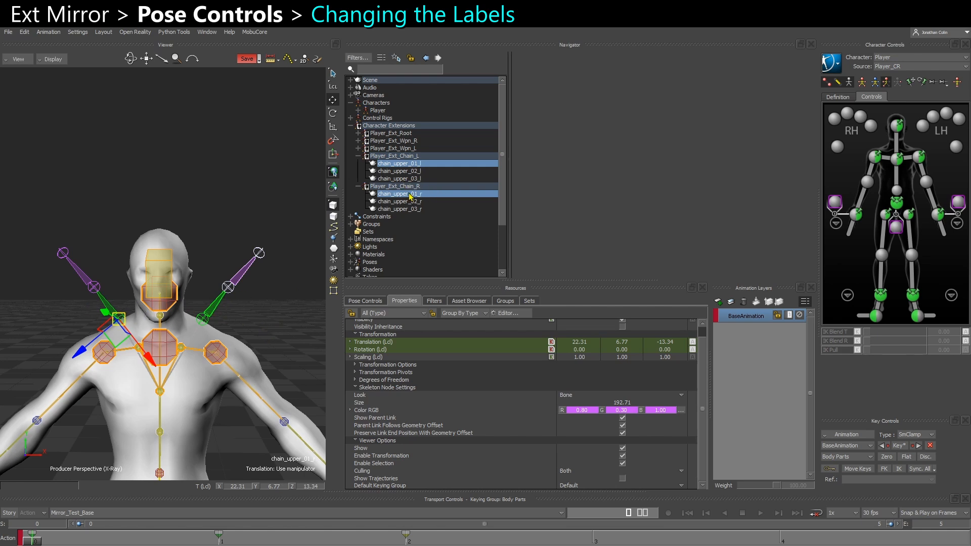
Remove the _l suffix from Player_Ext_Chain_L's three bone extension labels, making them chain_upper_01, chain_upper_02 and chain_upper_03
click(418, 156)
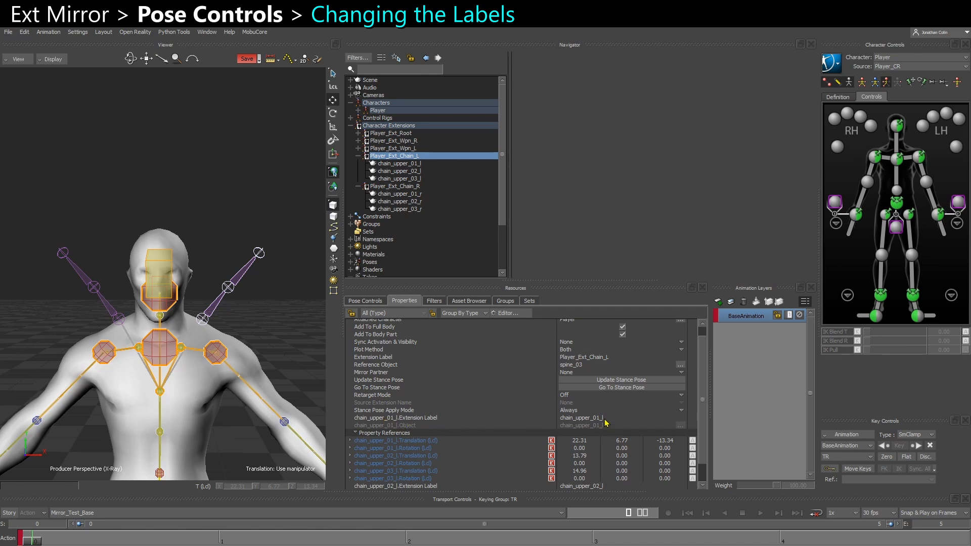
click(594, 418)
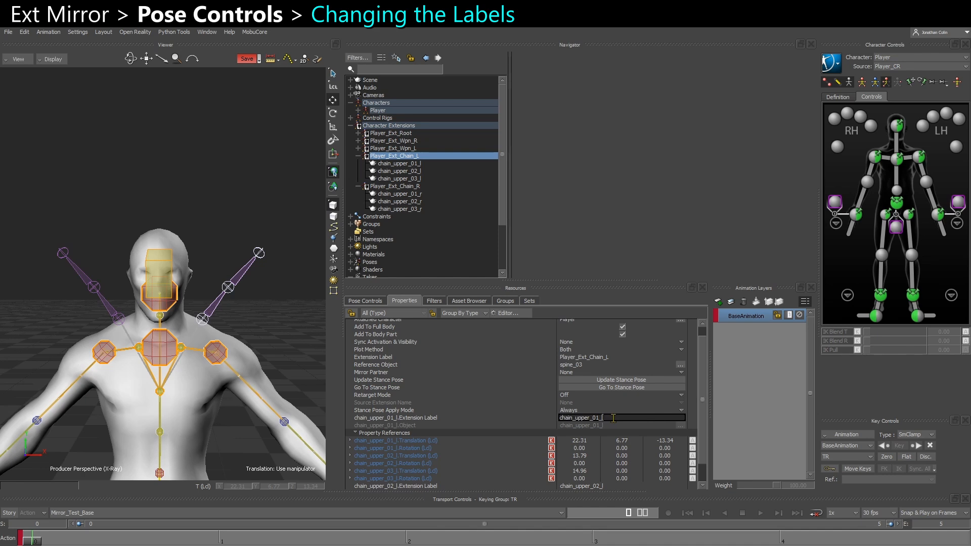
key(BackSpace)
key(BackSpace)
scroll(615, 444, down, 1)
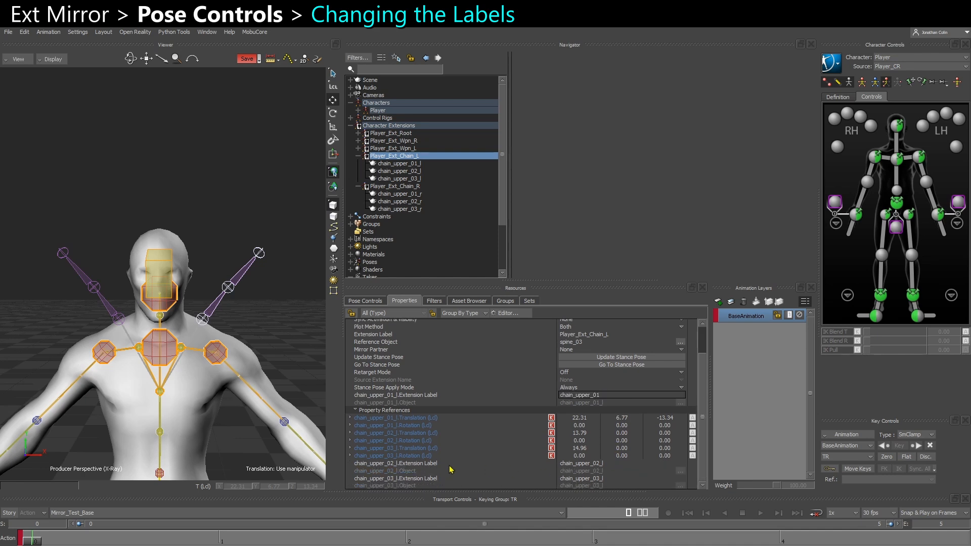
click(594, 463)
key(BackSpace)
click(606, 478)
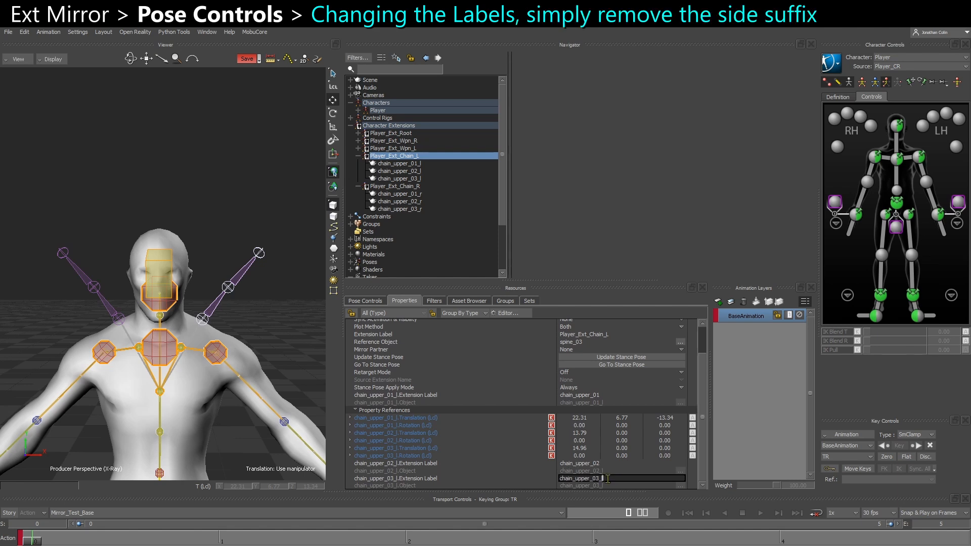
key(BackSpace)
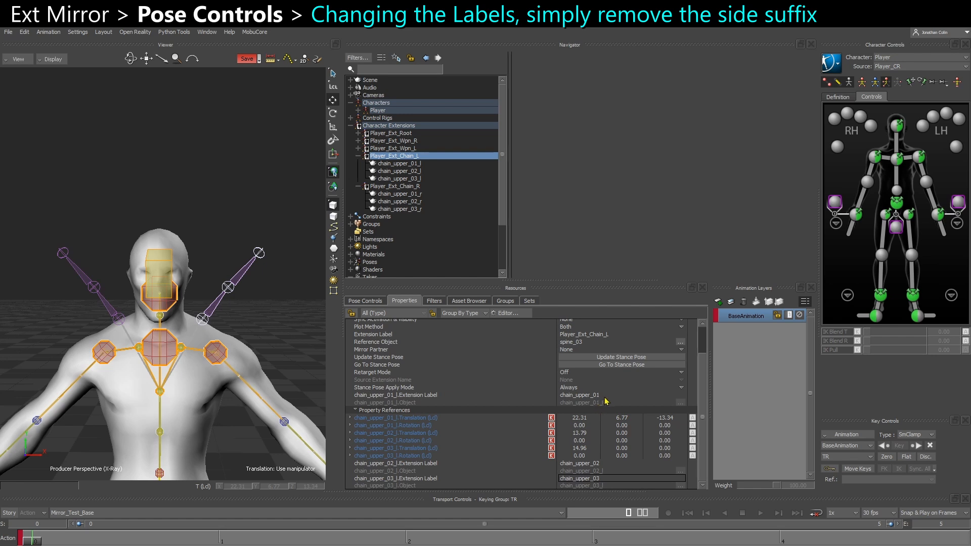
Remove the _r suffix from Player_Ext_Chain_R's three bone extension labels, making them chain_upper_01, chain_upper_02 and chain_upper_03
click(400, 187)
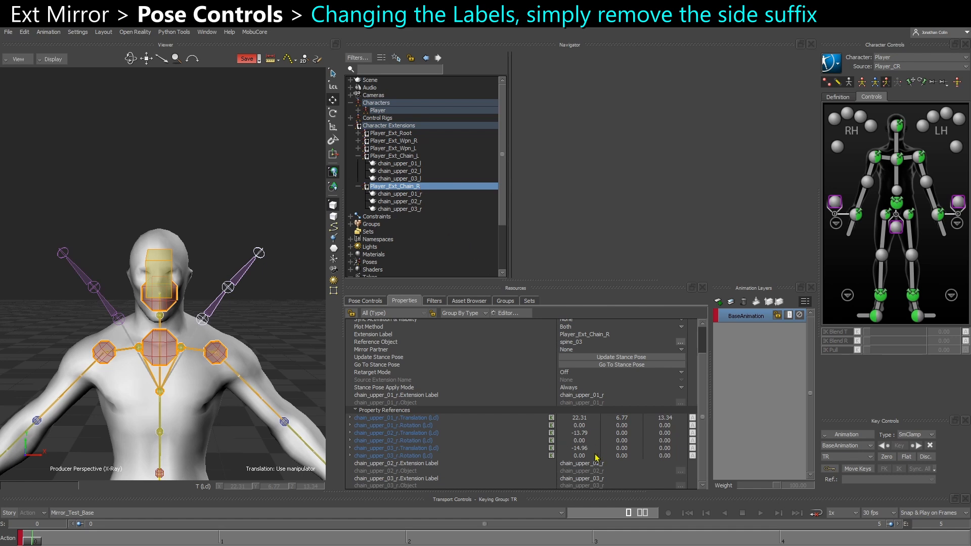
click(607, 395)
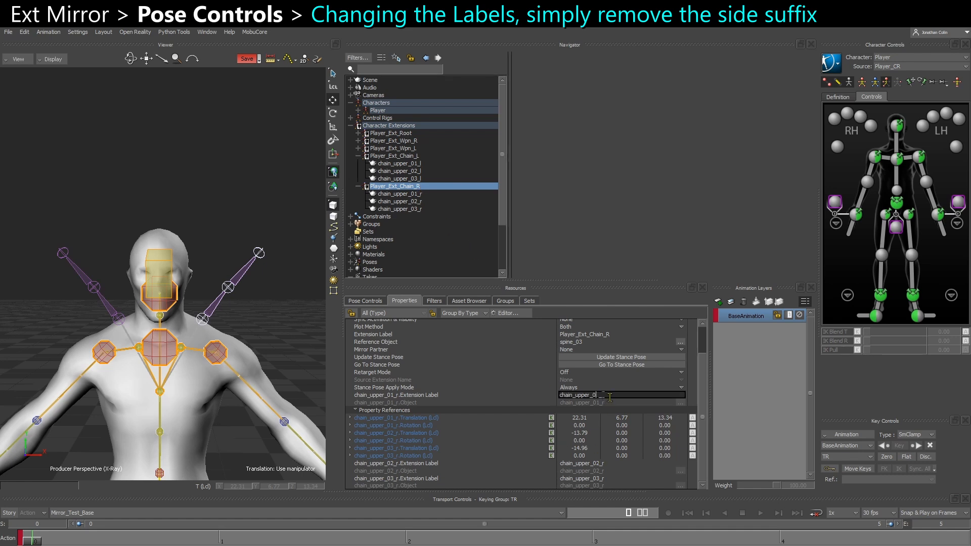
key(BackSpace)
click(611, 463)
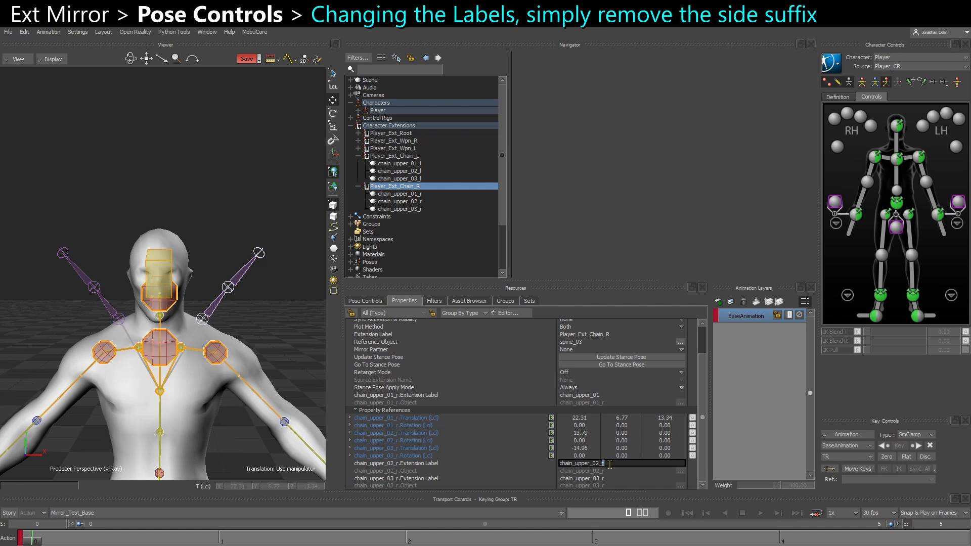
key(BackSpace)
click(610, 479)
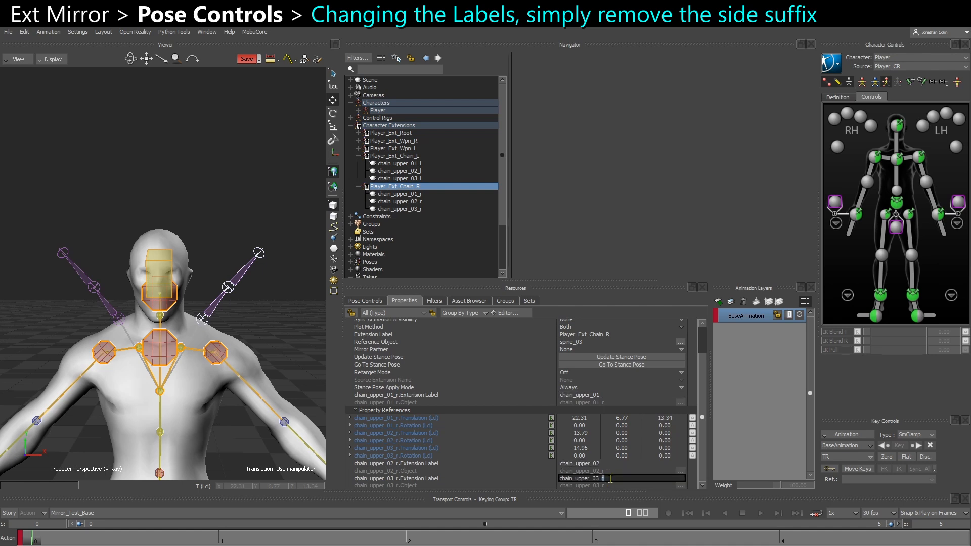
key(BackSpace)
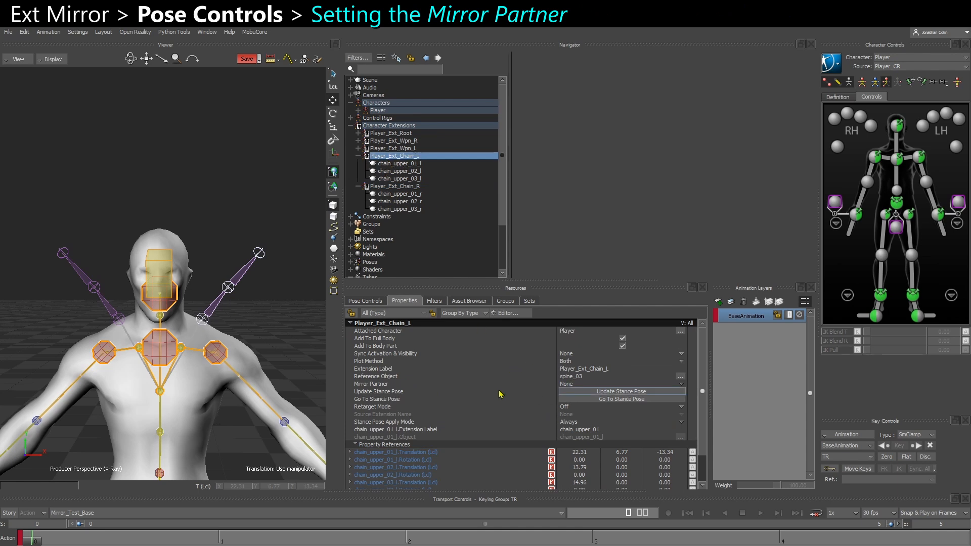
Set Player_Ext_Chain_L's Mirror Partner to Player_Ext_Chain_R and check the Mirror Partner setting of Player_Ext_Chain_R
click(569, 384)
click(569, 385)
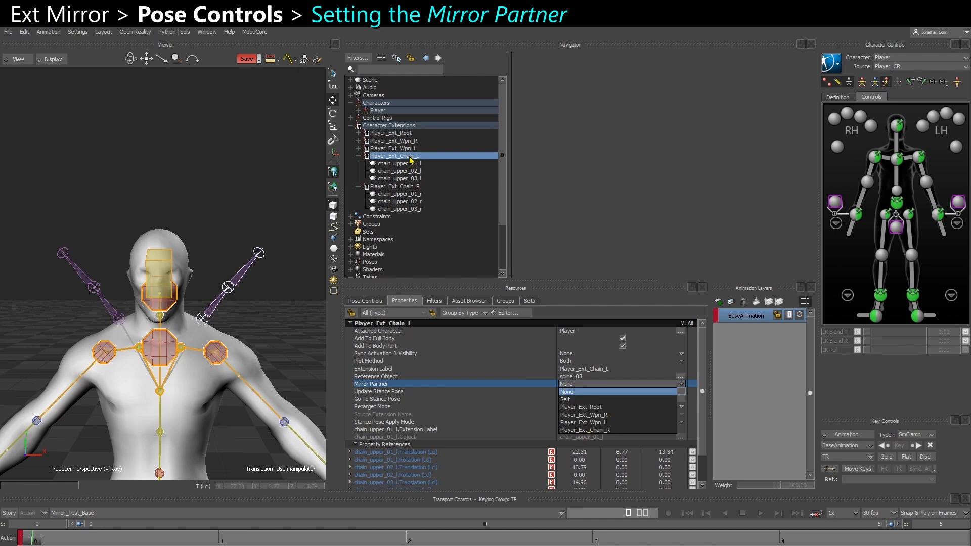
click(597, 430)
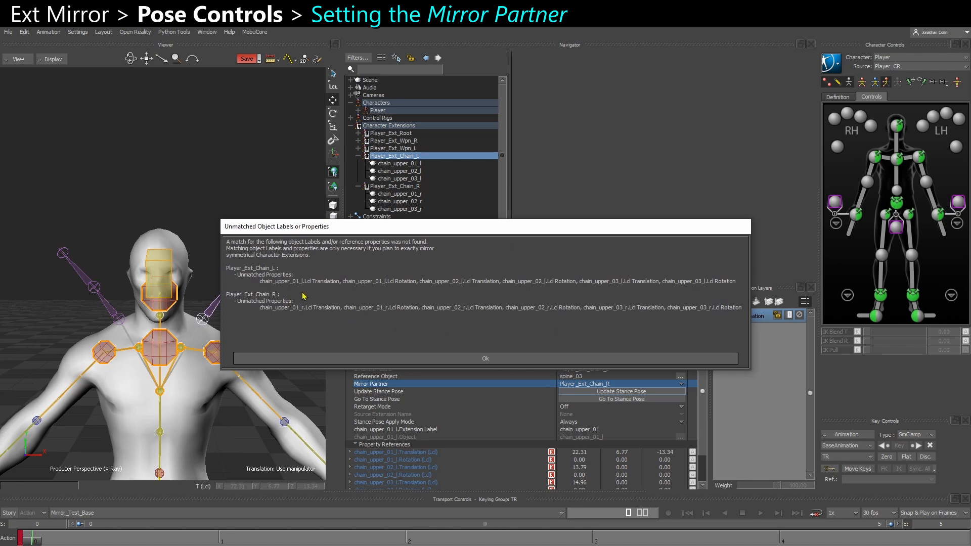
click(359, 359)
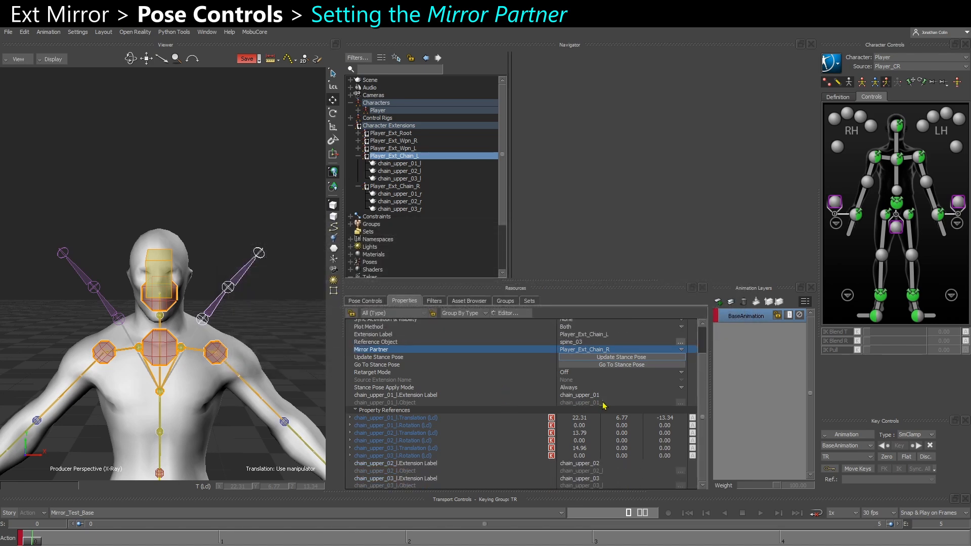
scroll(583, 470, up, 2)
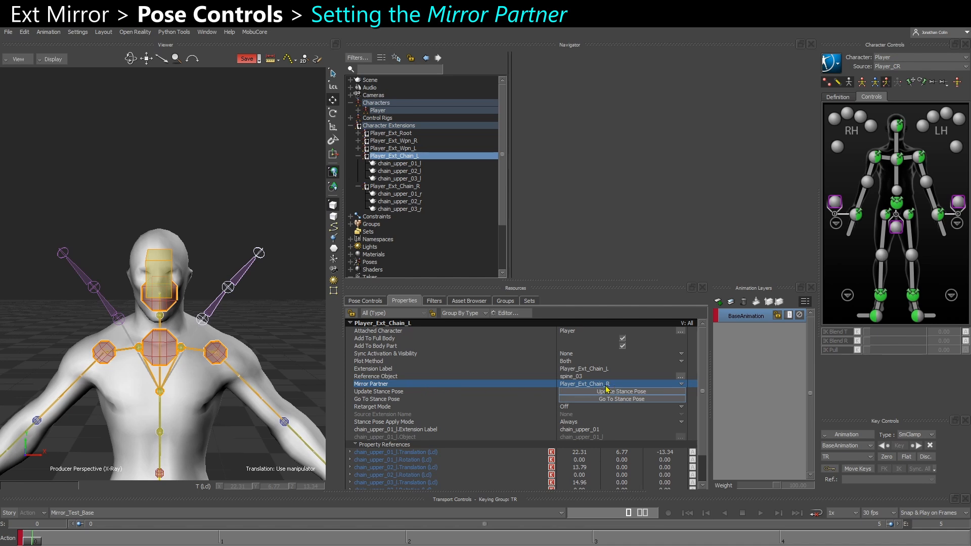
click(417, 187)
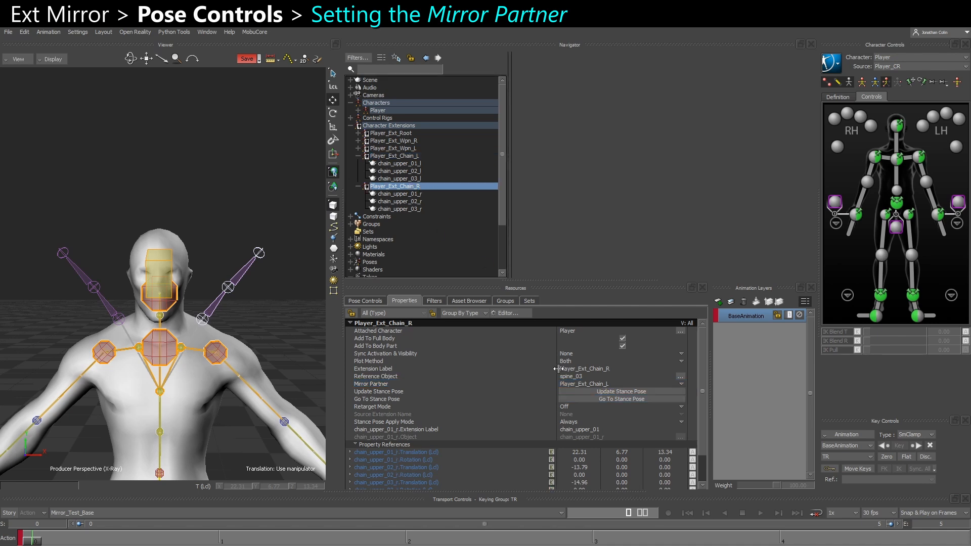
click(448, 385)
click(274, 319)
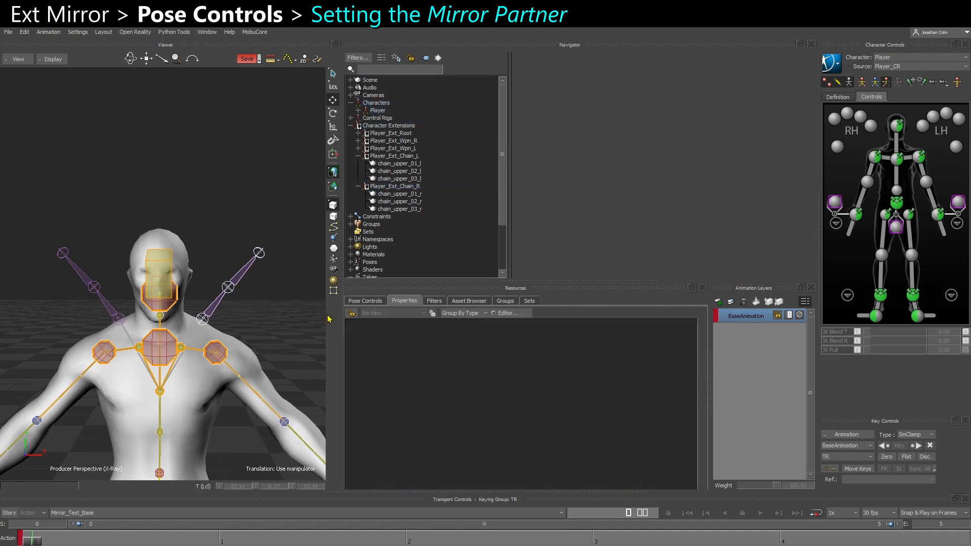
At frame 1, apply the saved Player Pose mirrored onto the right chain with chain_upper_01_r selected
click(380, 306)
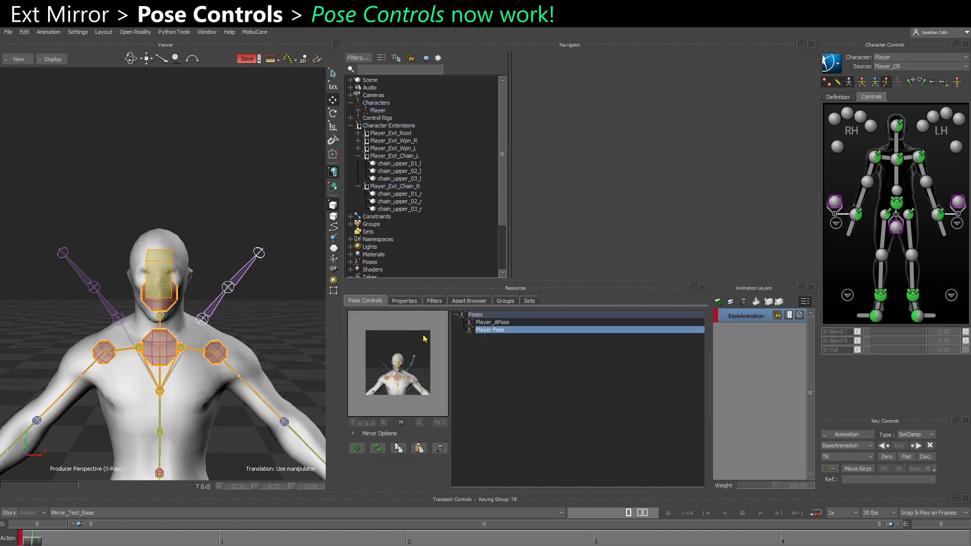
click(224, 539)
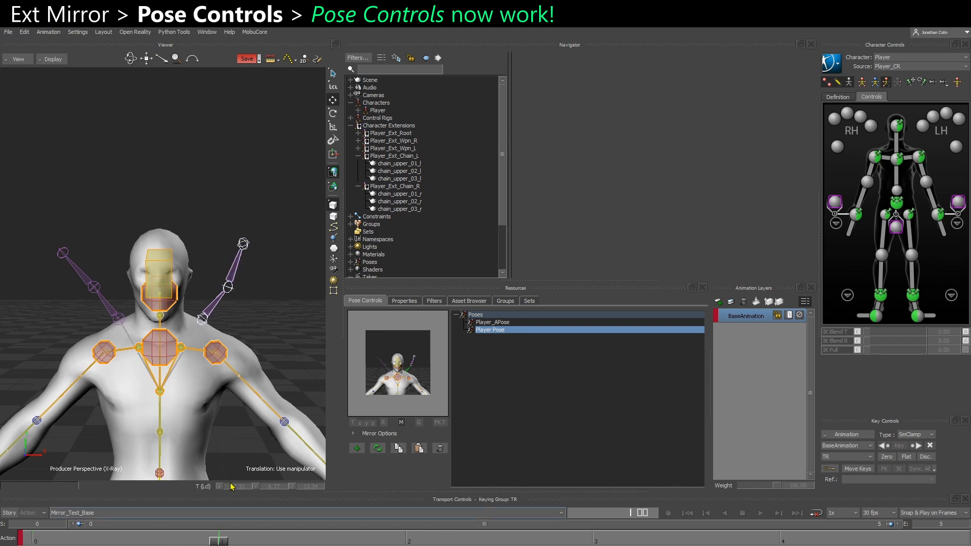
click(212, 311)
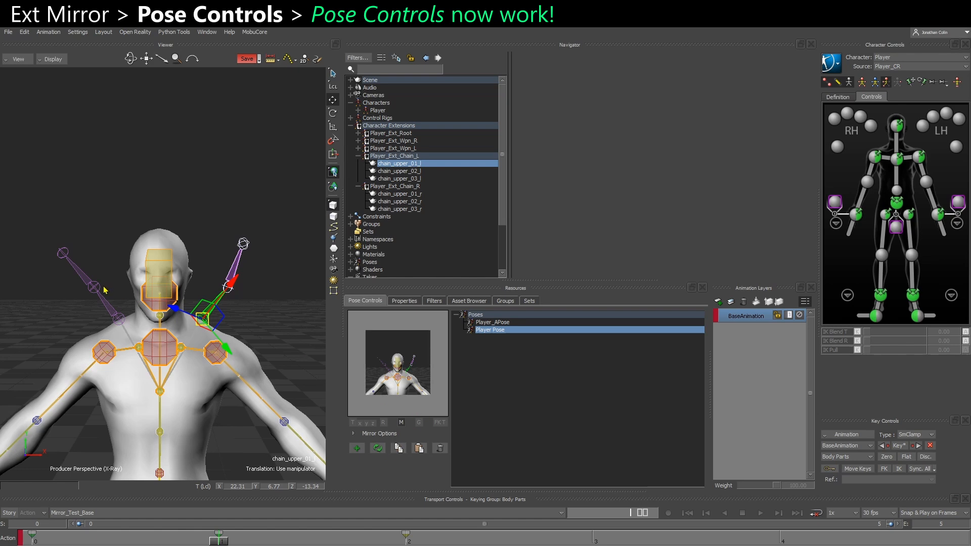
click(113, 303)
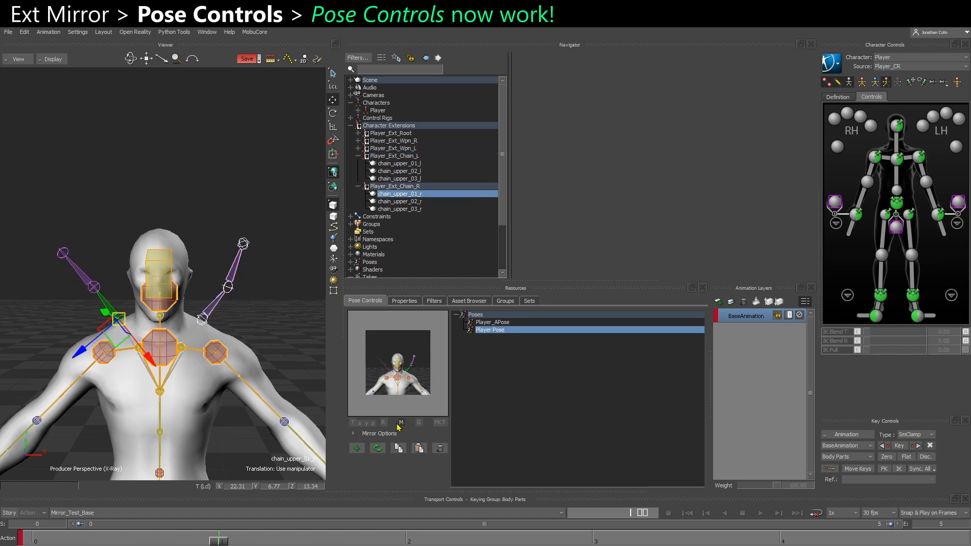
double_click(489, 332)
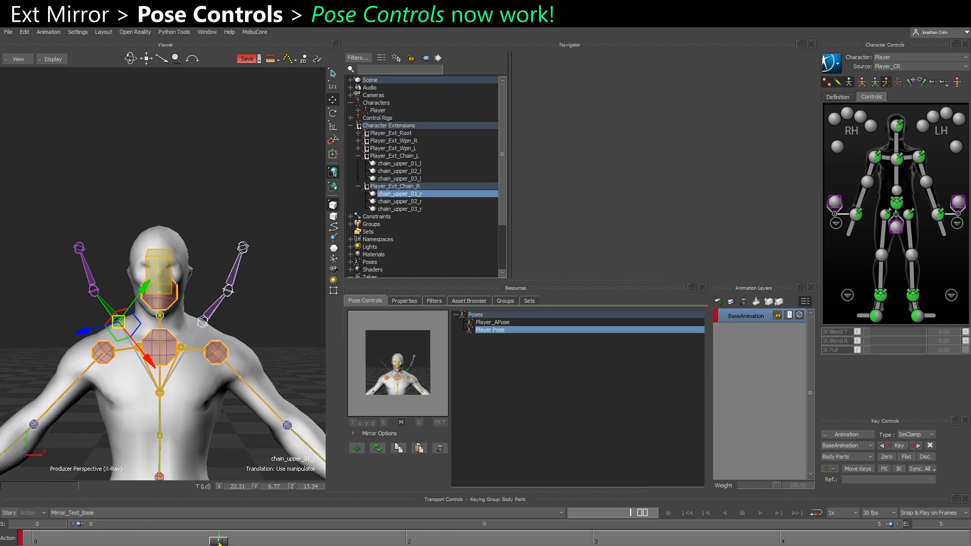
Create a new pose at frame 2 and apply it mirrored onto the right chain's chain_upper_01_r
drag(219, 542, 408, 540)
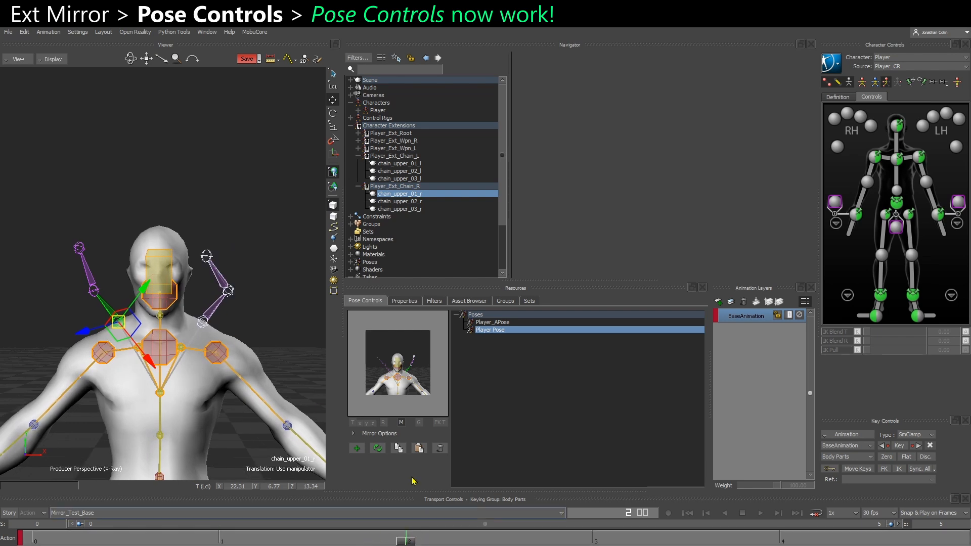
click(357, 448)
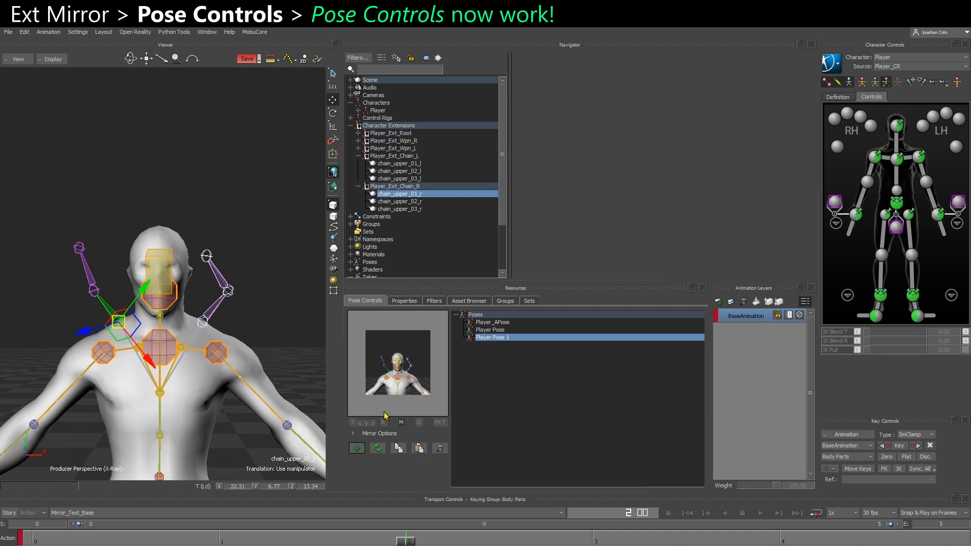
double_click(497, 337)
mouse_move(203, 327)
ctrl+shift+mouse_down()
mouse_move(230, 330)
mouse_move(202, 333)
mouse_move(217, 332)
ctrl+shift+mouse_up()
click(256, 333)
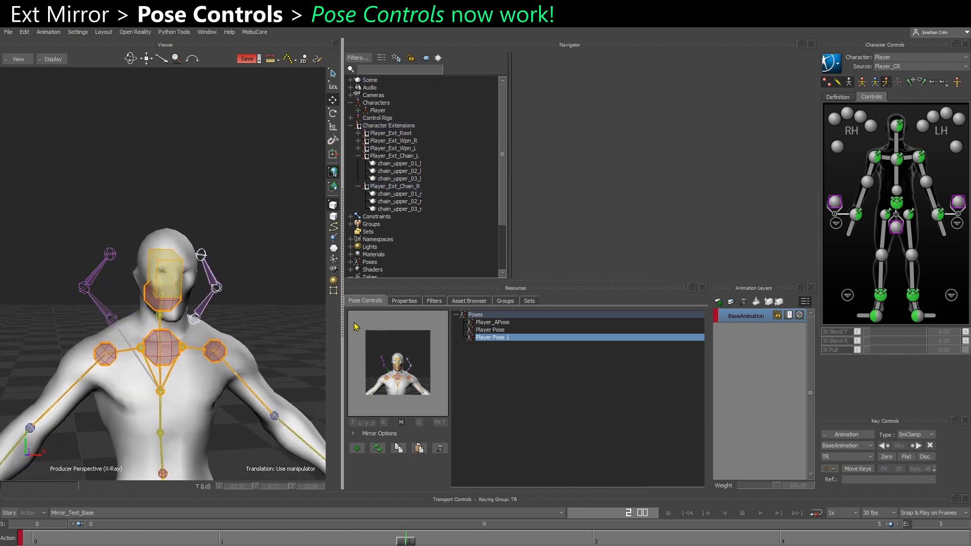
Review the extension labels and Mirror Partner setting in Player_Ext_Chain_L's properties
click(409, 157)
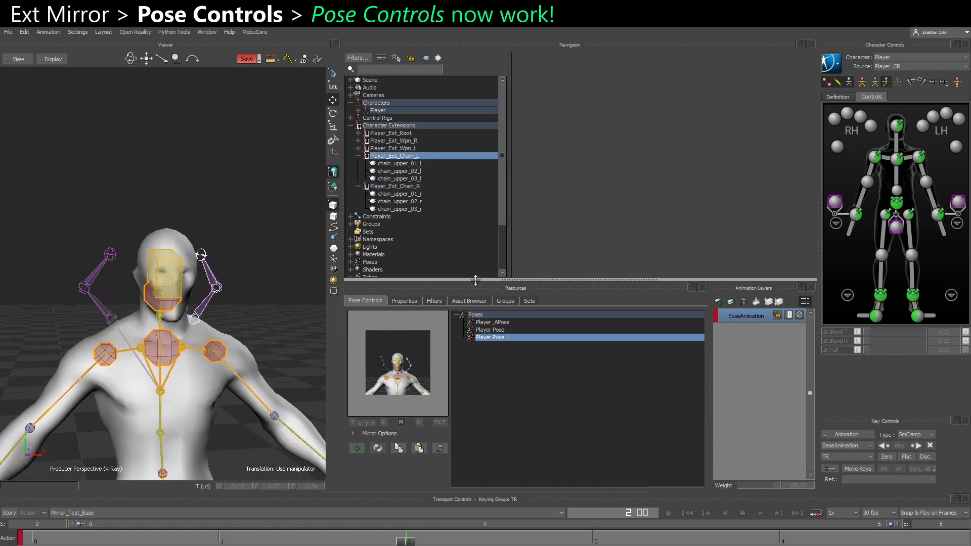
click(405, 300)
scroll(577, 414, down, 2)
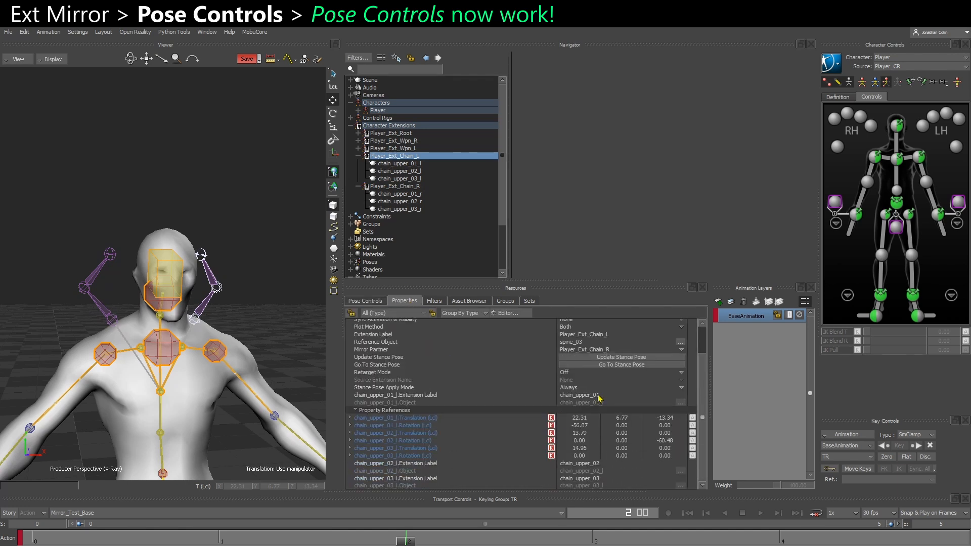
scroll(596, 410, up, 2)
click(380, 385)
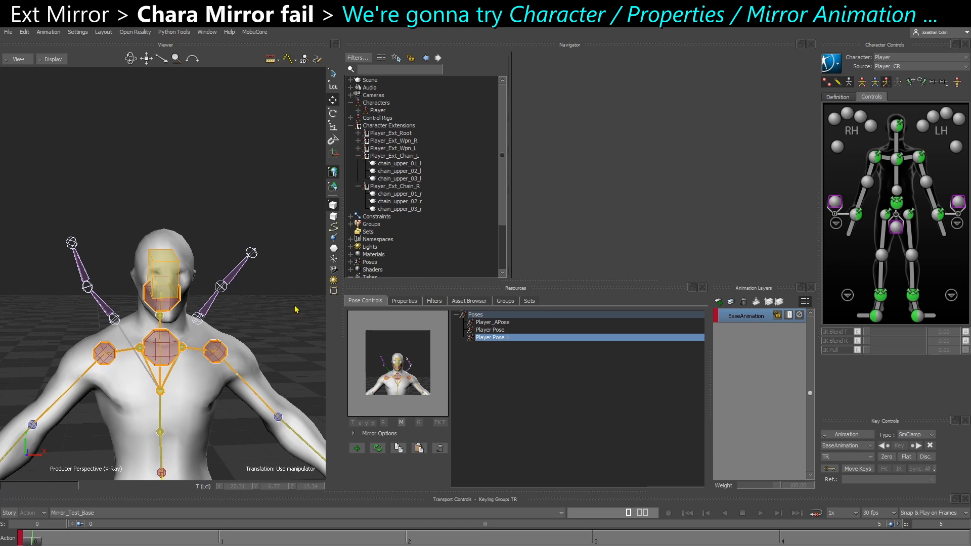
Examine the Mirror Animation modifier in the Player character's properties and the character's Bake (Plot) commands
click(380, 110)
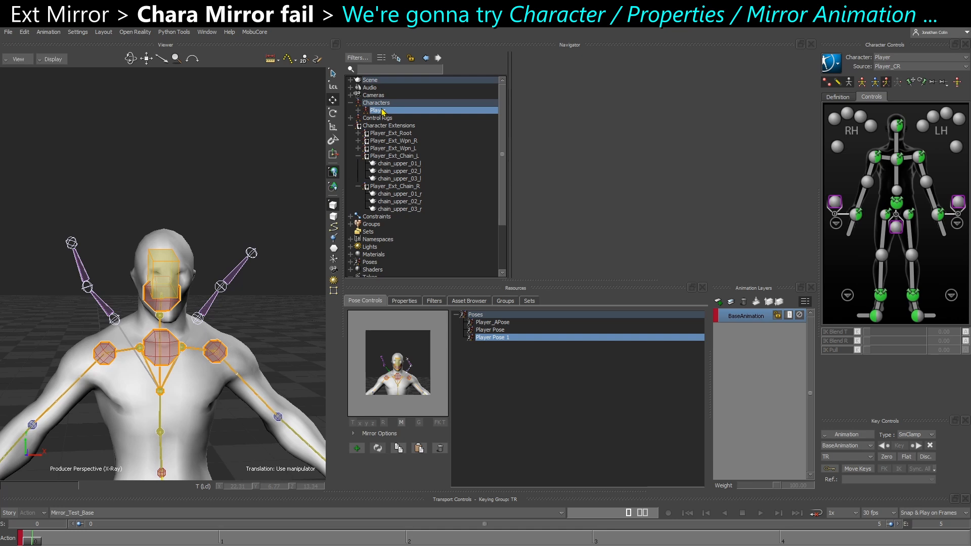
click(408, 301)
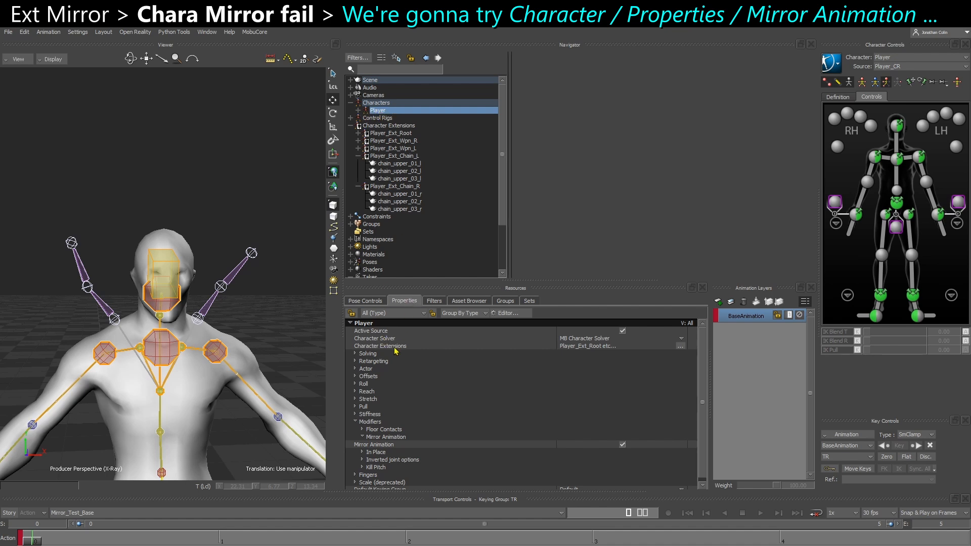
click(356, 423)
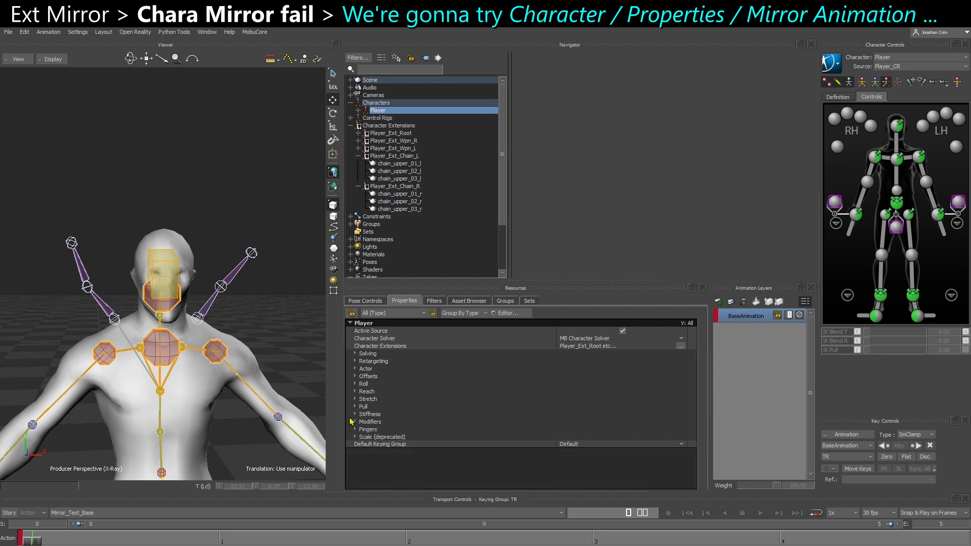
click(356, 423)
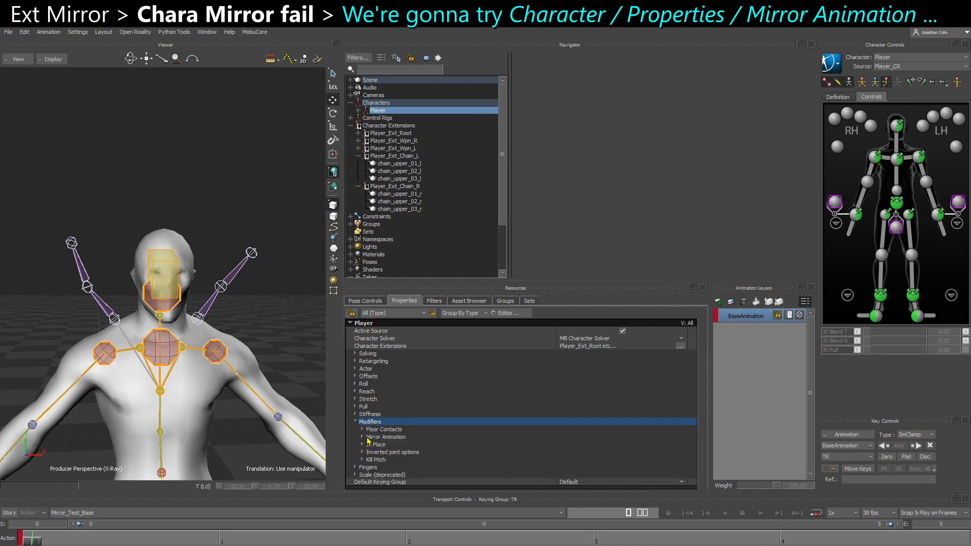
click(377, 445)
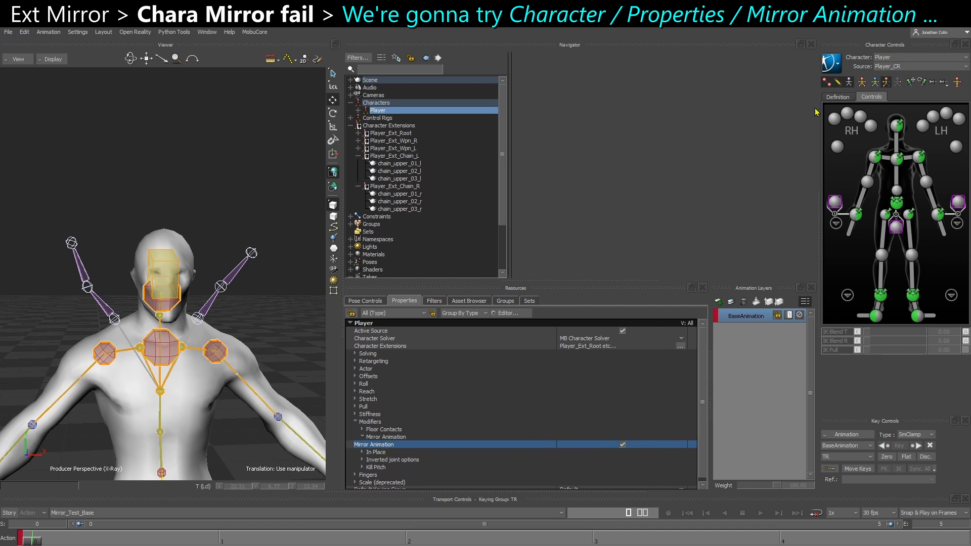
click(837, 65)
mouse_move(860, 117)
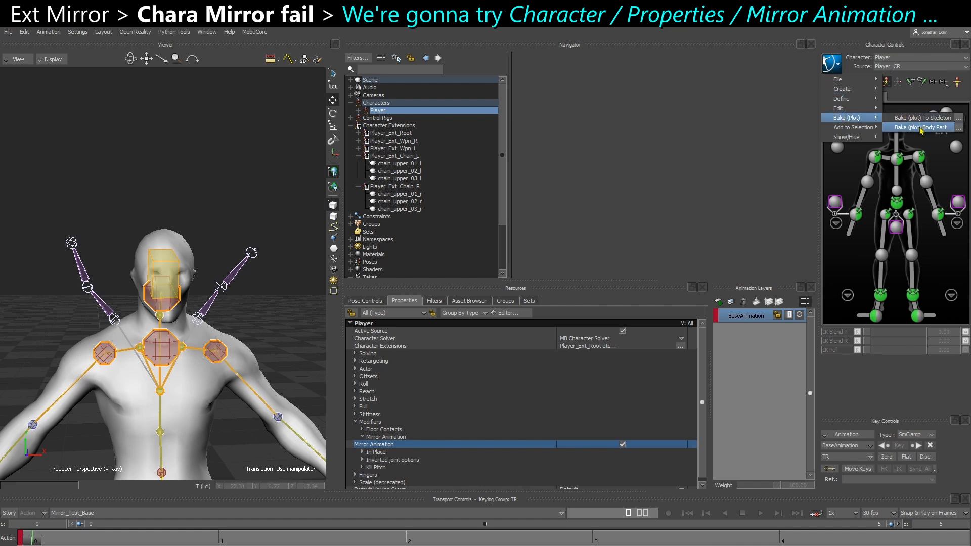
click(292, 331)
click(292, 331)
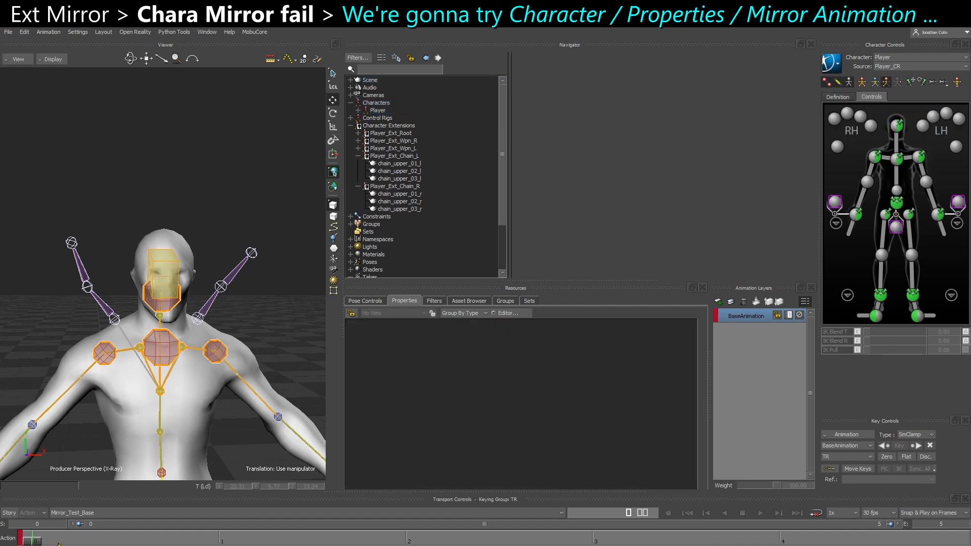
Compare the left and right chain poses at frames 0, 1 and 2 from the front and back, alongside the saved poses
mouse_move(37, 543)
mouse_down()
mouse_move(396, 540)
mouse_move(35, 541)
mouse_up()
click(205, 310)
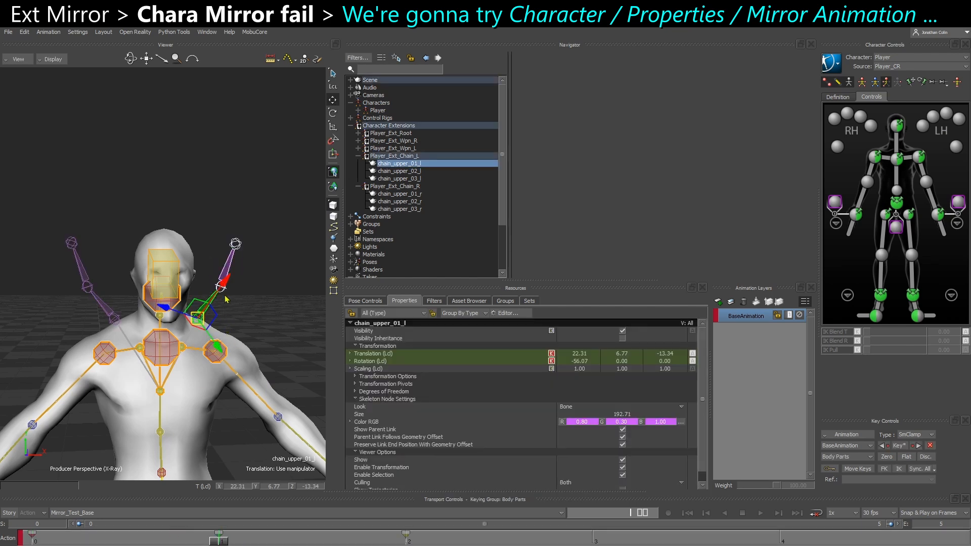
drag(223, 544, 406, 542)
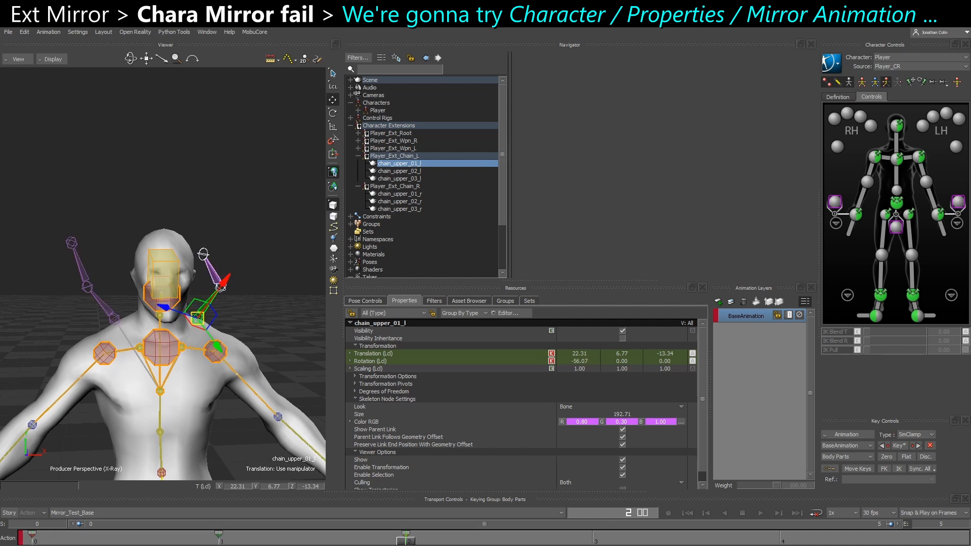
ctrl+shift+drag(176, 384, 232, 437)
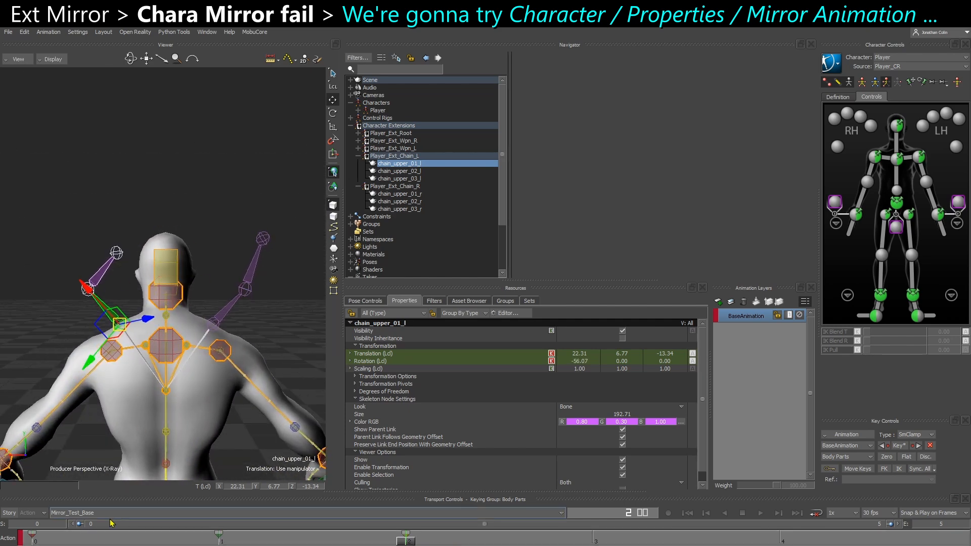
click(34, 541)
mouse_move(33, 543)
mouse_down()
mouse_move(418, 540)
mouse_move(32, 534)
mouse_up()
ctrl+shift+drag(195, 377, 4, 373)
mouse_move(36, 542)
mouse_down()
mouse_move(405, 540)
mouse_move(33, 537)
mouse_up()
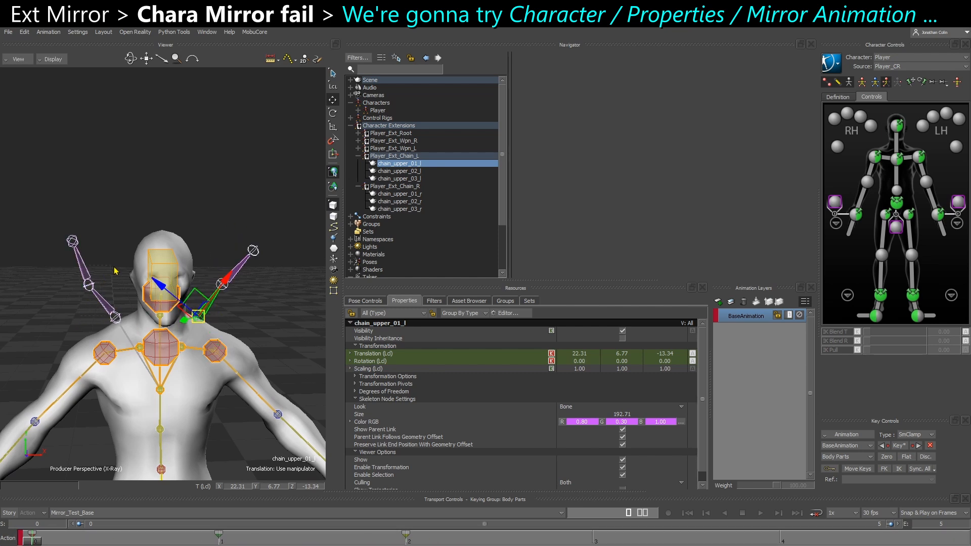
drag(114, 266, 115, 268)
drag(50, 536, 406, 540)
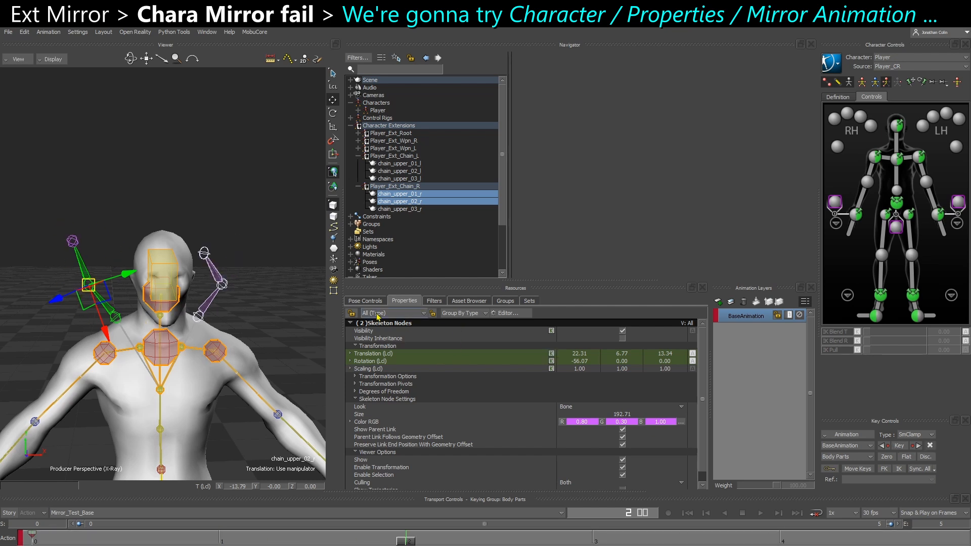
click(360, 303)
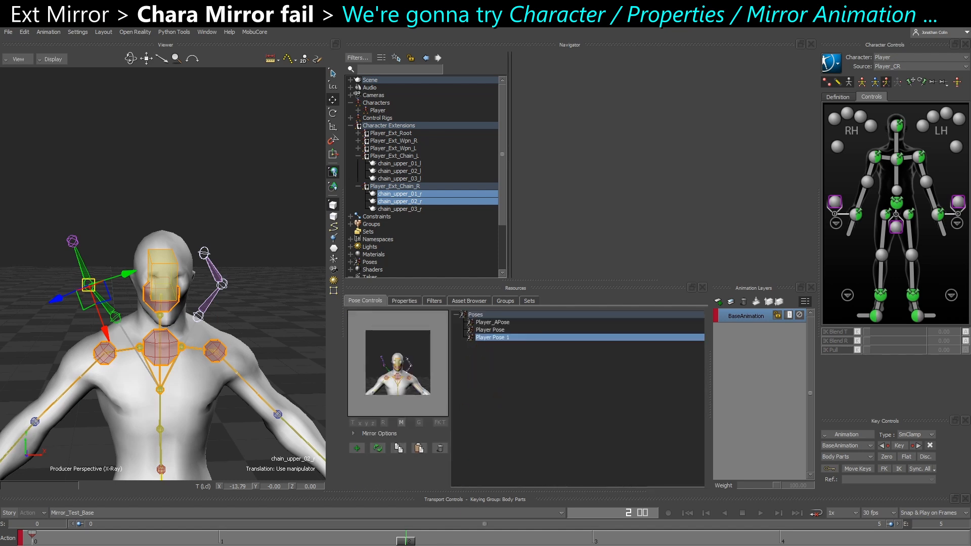
drag(405, 544, 76, 544)
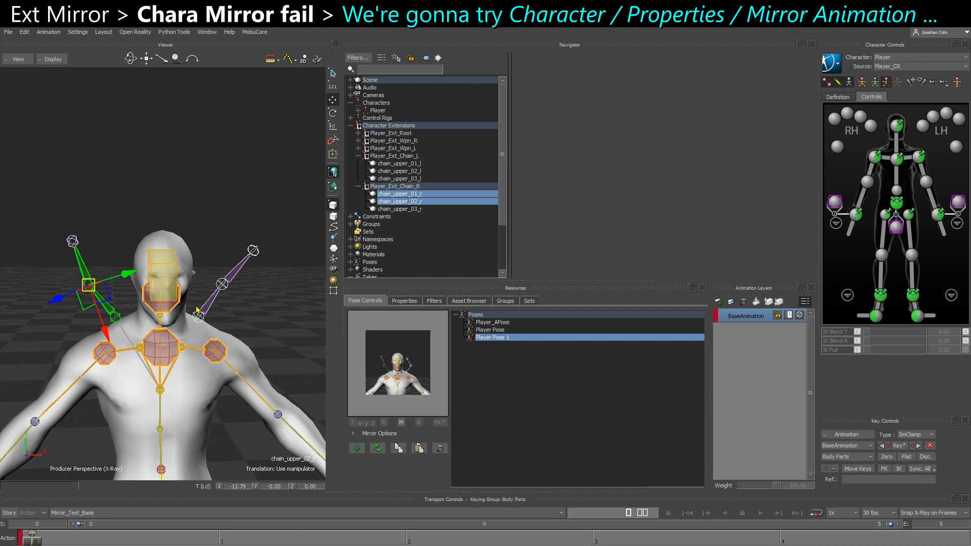
click(280, 329)
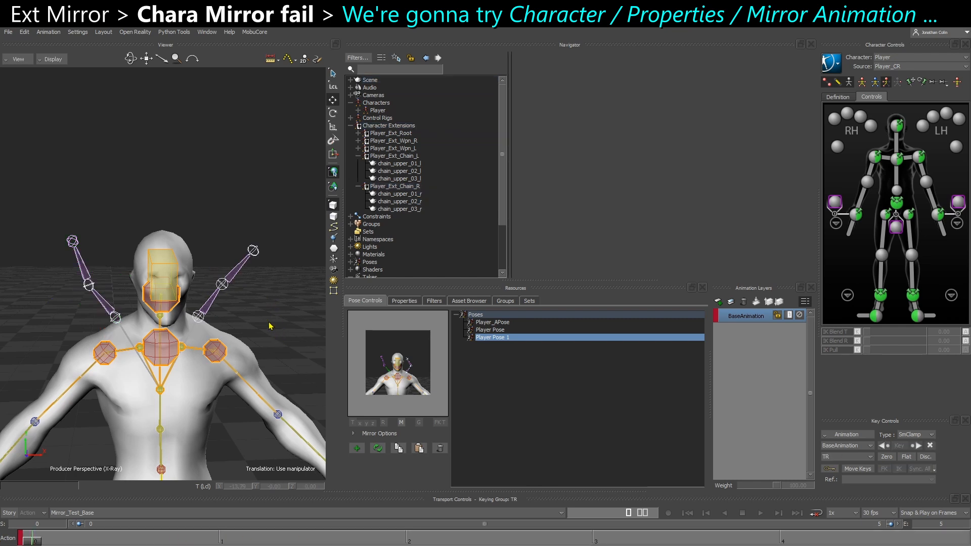
Select chain_upper_01_l and examine its axis orientation, its translation and the Pre Rotation under its Degrees of Freedom
click(206, 301)
ctrl+shift+drag(256, 326, 251, 274)
mouse_move(293, 342)
ctrl+shift+mouse_down()
mouse_move(263, 338)
mouse_move(276, 337)
ctrl+shift+mouse_up()
key(ctrl+w)
mouse_move(153, 314)
shift+mouse_down()
mouse_move(220, 333)
mouse_move(147, 319)
shift+mouse_up()
key(ctrl+w)
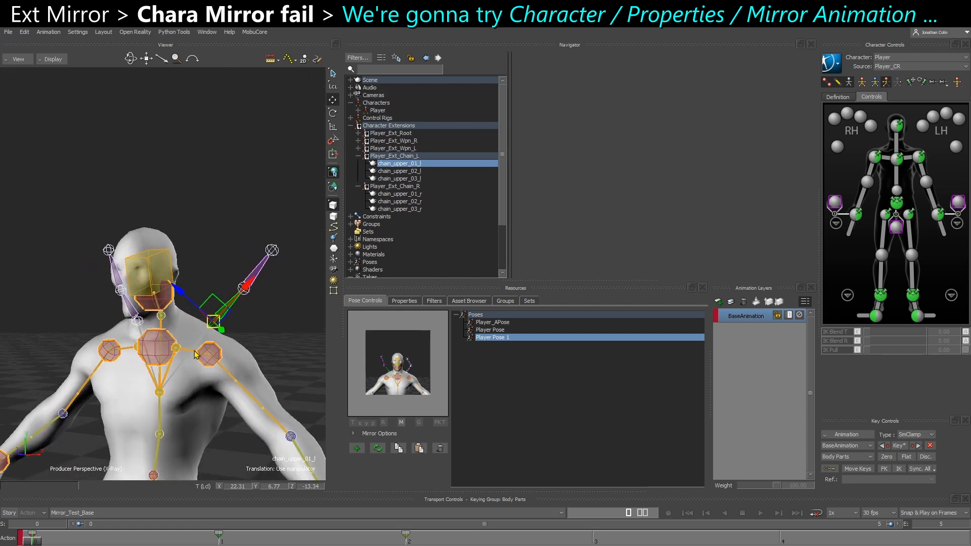
ctrl+shift+drag(158, 390, 207, 343)
ctrl+shift+drag(205, 286, 205, 312)
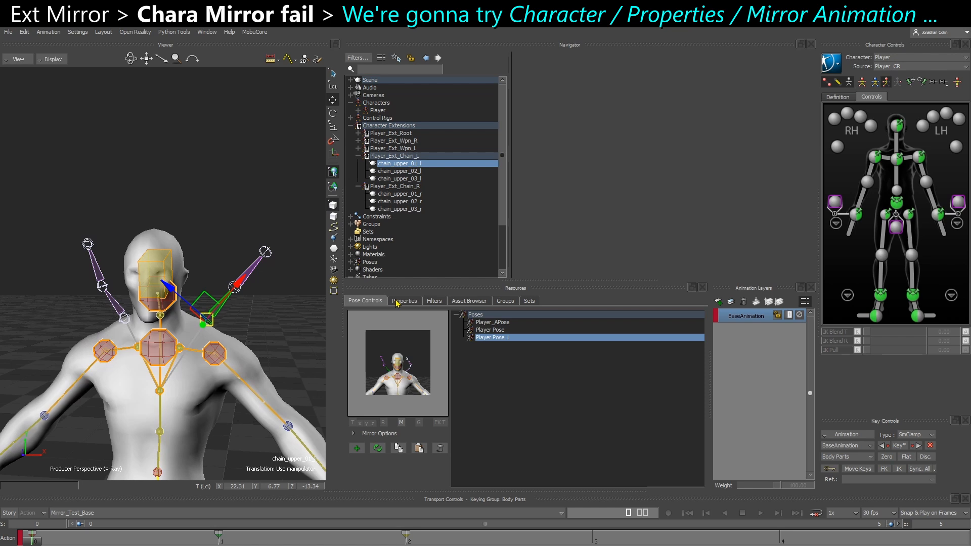
click(397, 302)
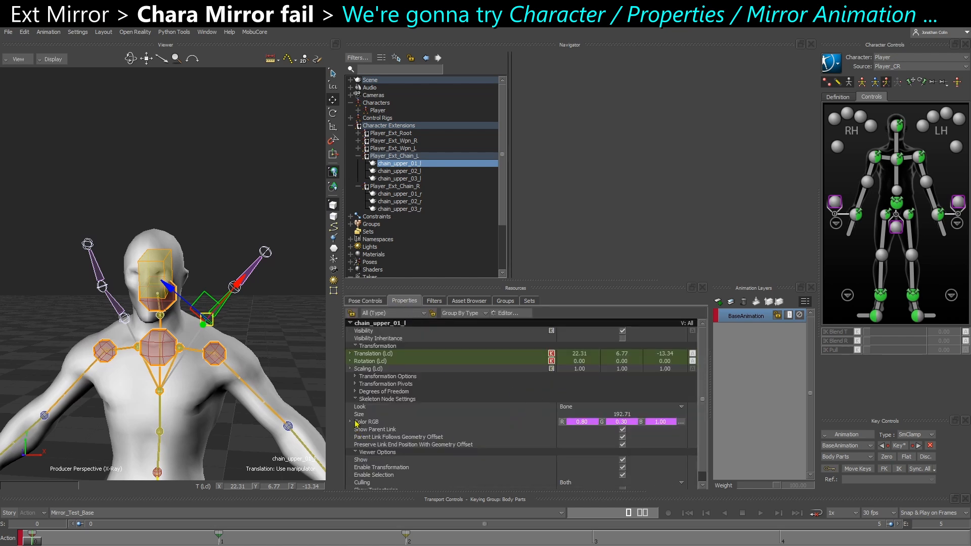
click(356, 399)
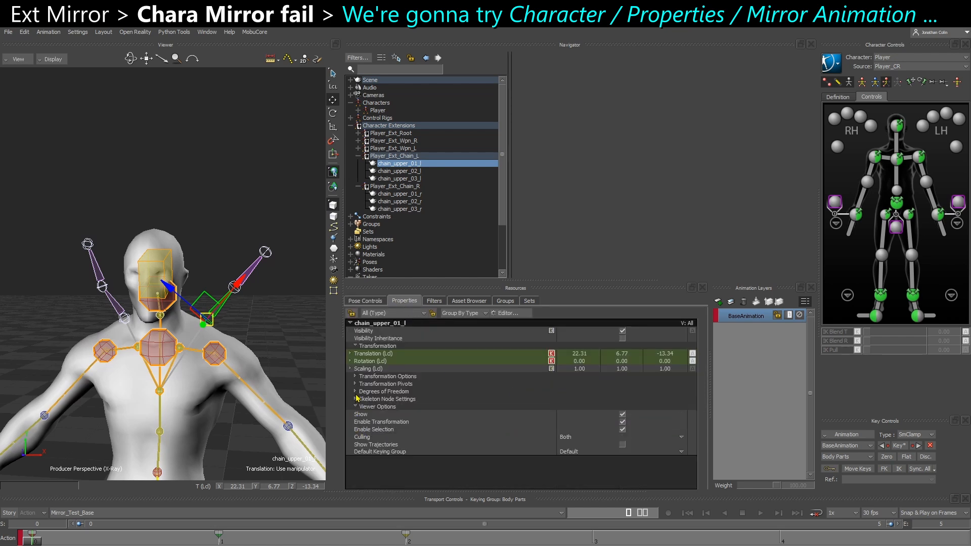
click(355, 393)
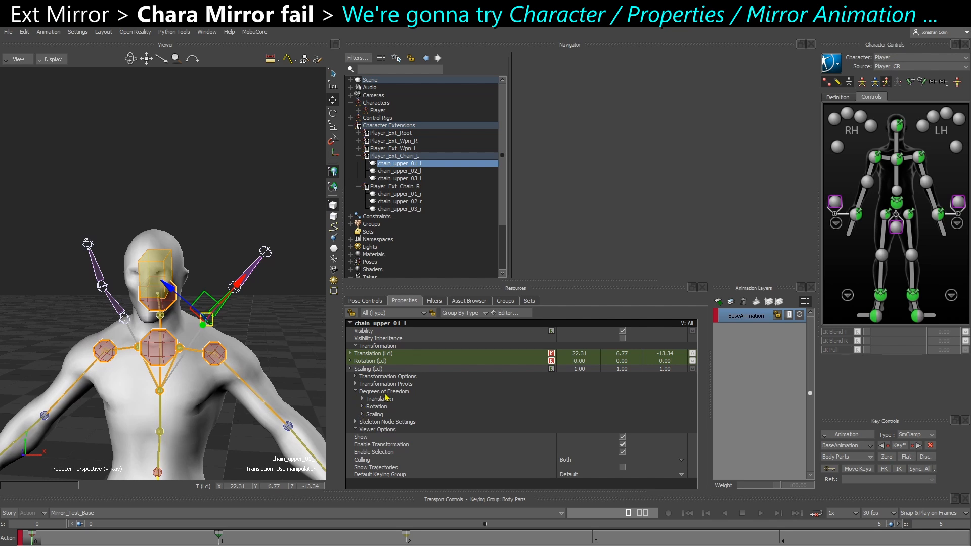
click(362, 406)
click(366, 429)
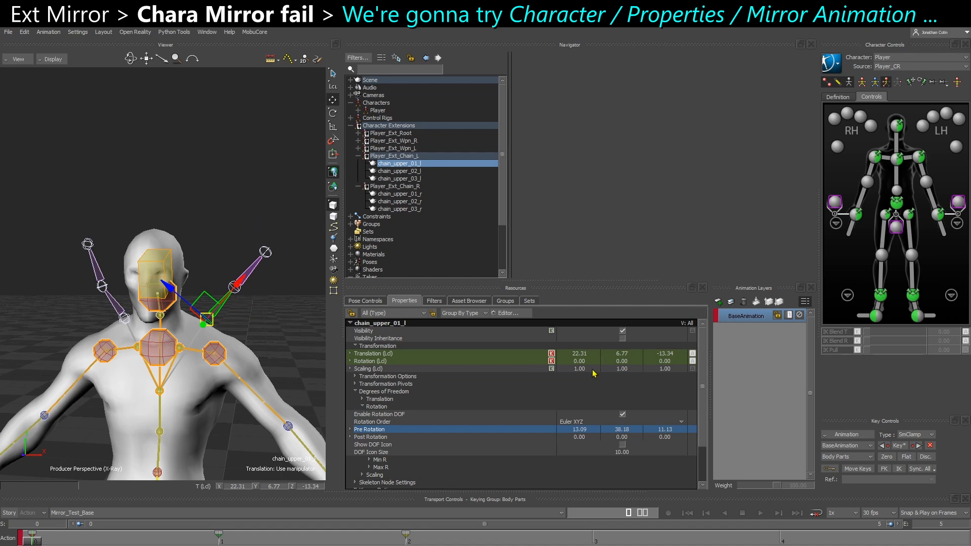
alt+drag(167, 366, 281, 363)
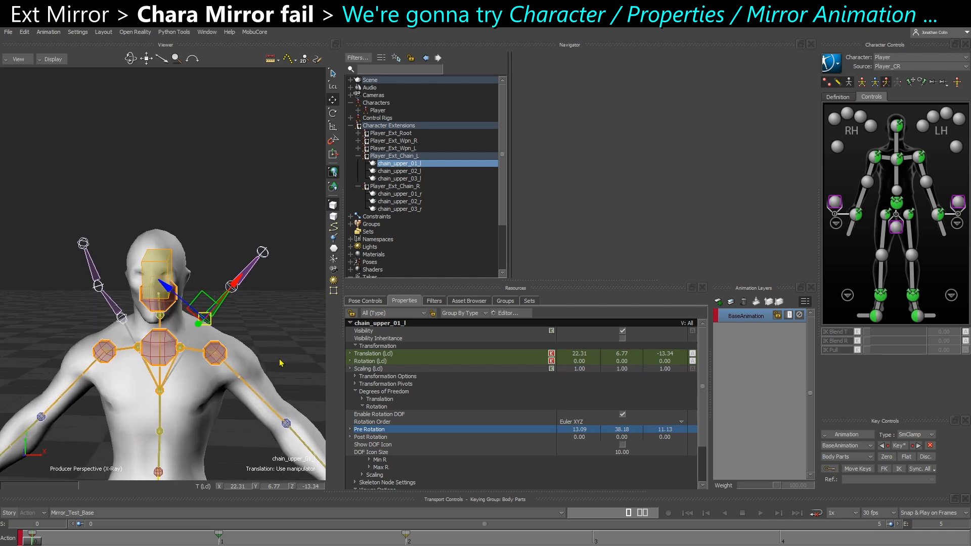
click(481, 354)
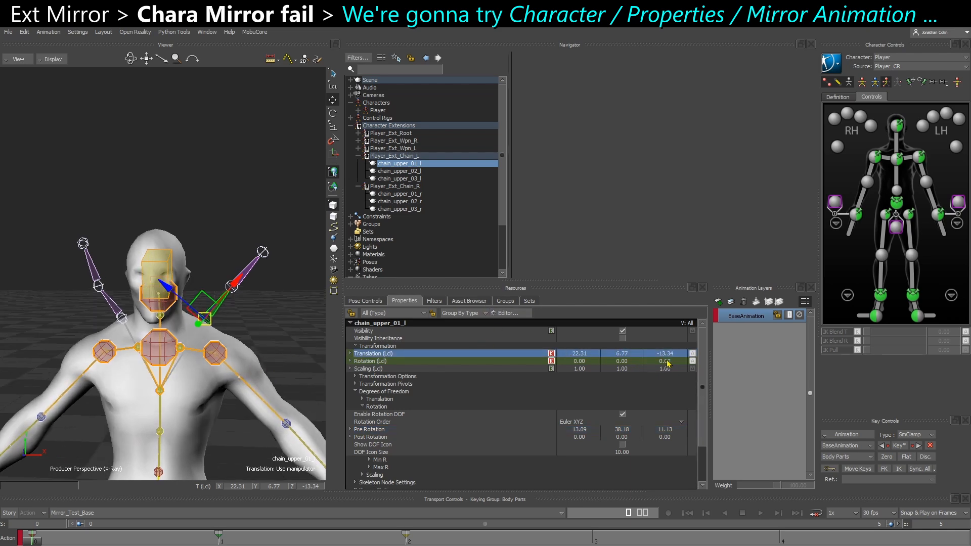
Duplicate the Mirror_Test_Base take and select the copy in the Navigator
scroll(404, 228, down, 4)
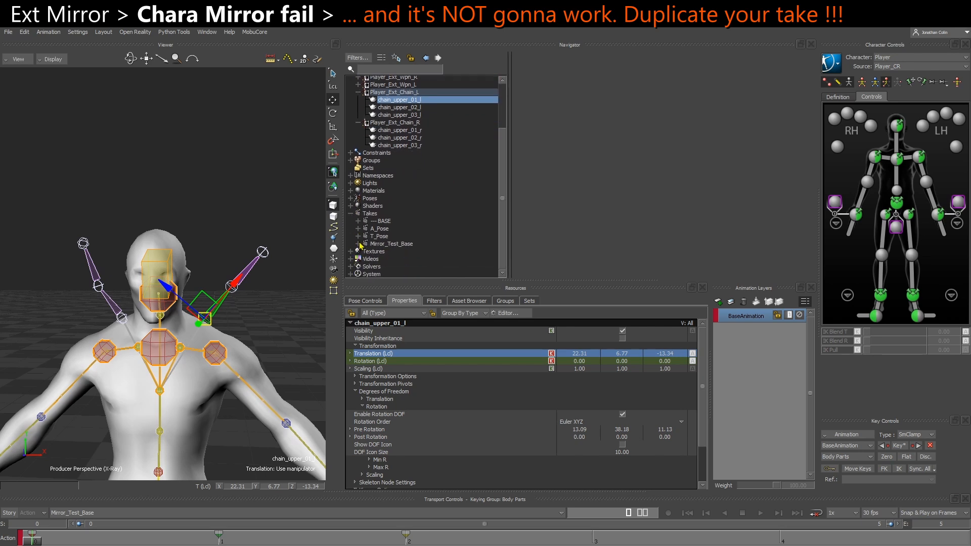
click(385, 245)
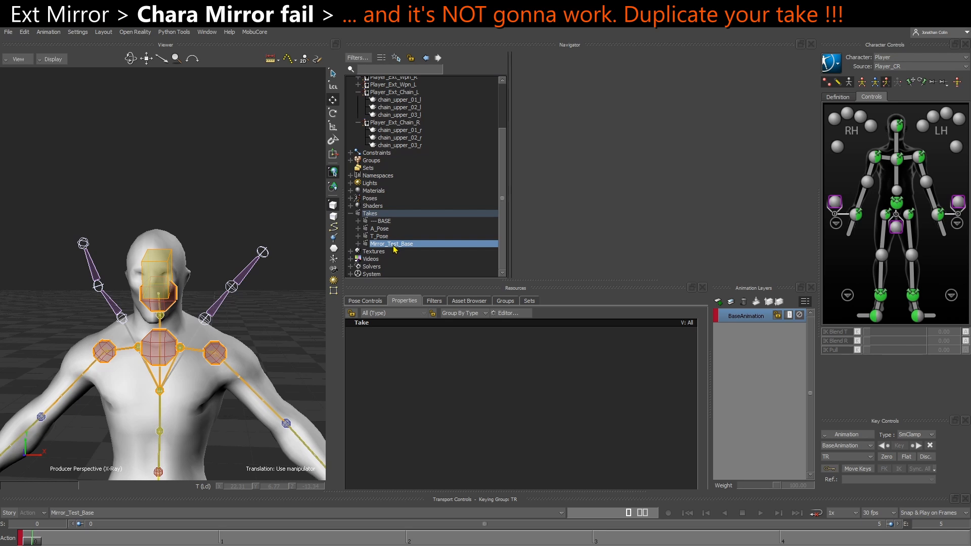
right_click(392, 250)
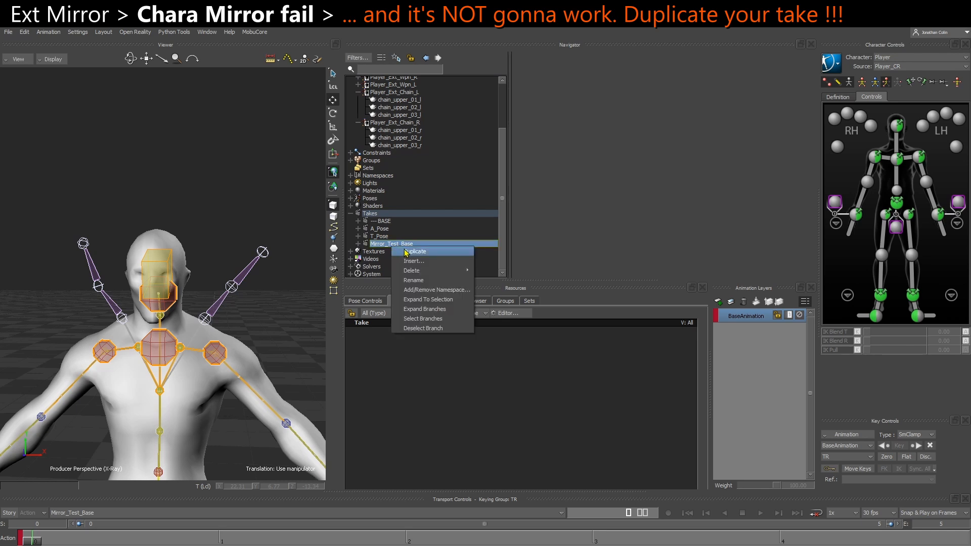
click(406, 253)
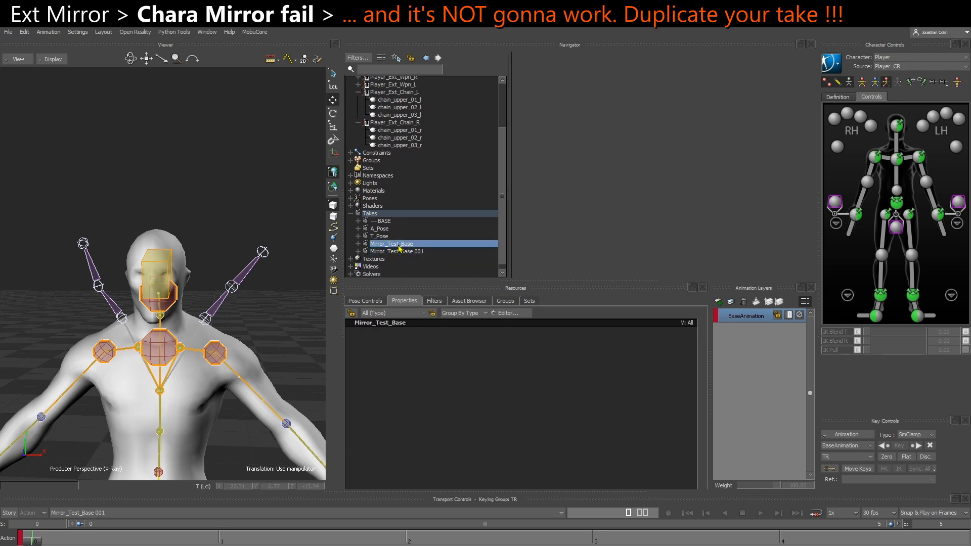
double_click(407, 252)
click(359, 251)
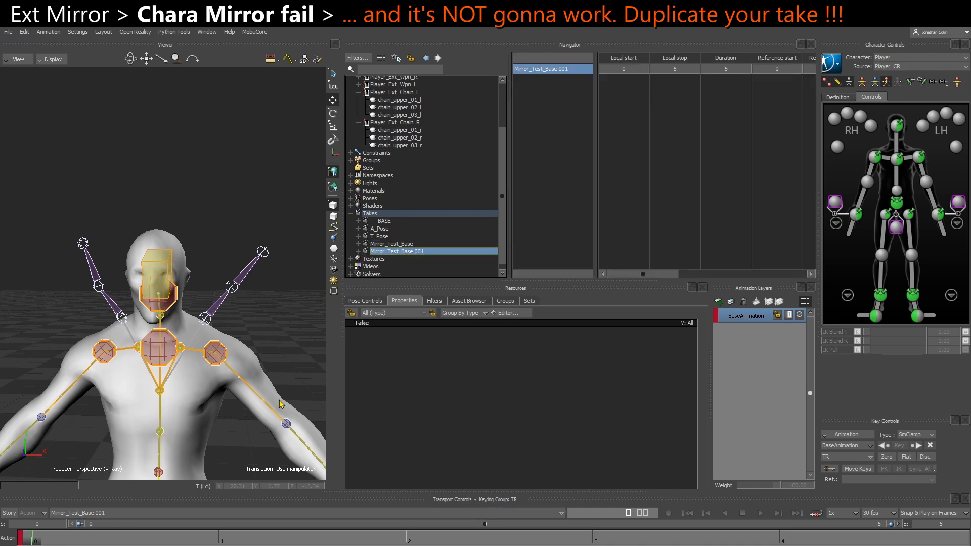
Bake the Player character's animation to the skeleton in the duplicated take
click(837, 65)
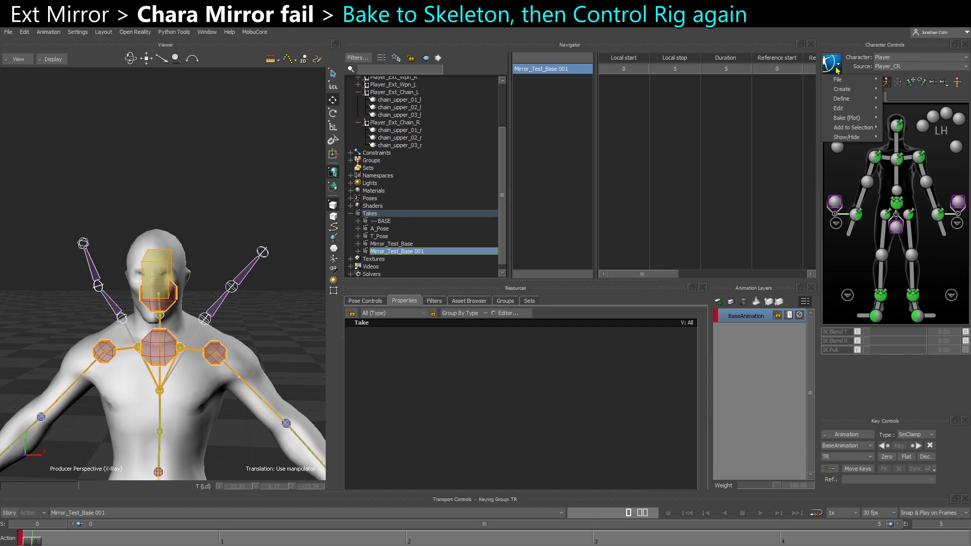
mouse_move(850, 120)
click(922, 119)
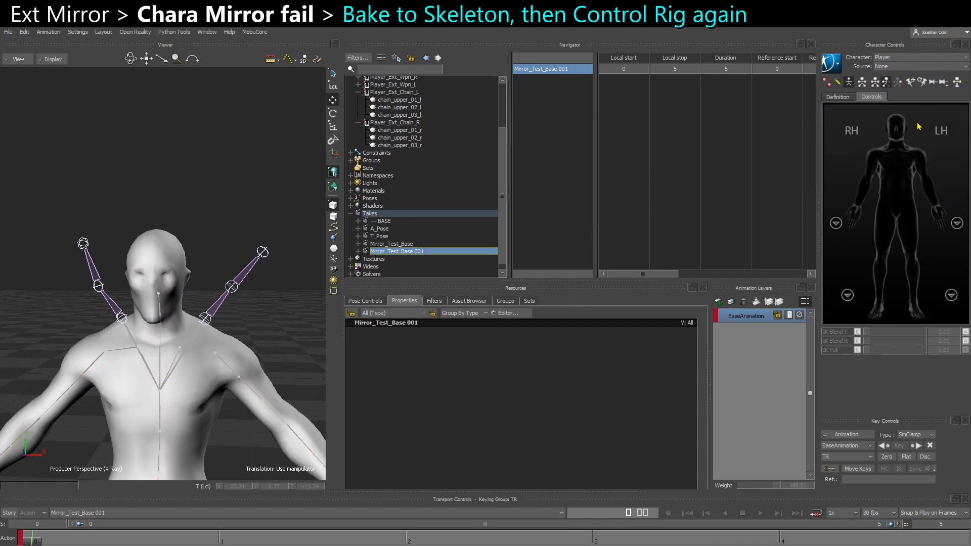
Enable Mirror Animation in the Player character's properties and bake the animation back to the control rig as IK
scroll(392, 157, up, 2)
scroll(382, 92, up, 1)
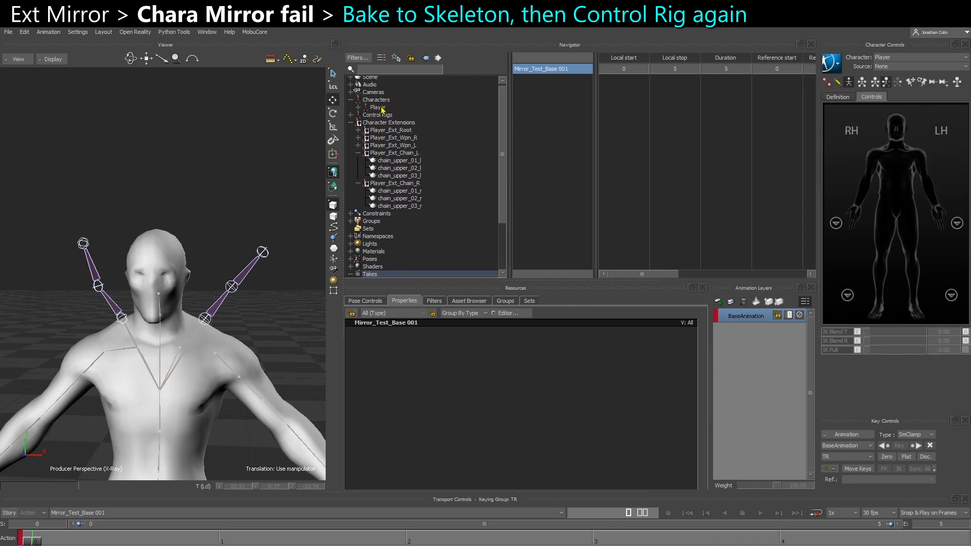
click(380, 107)
click(487, 445)
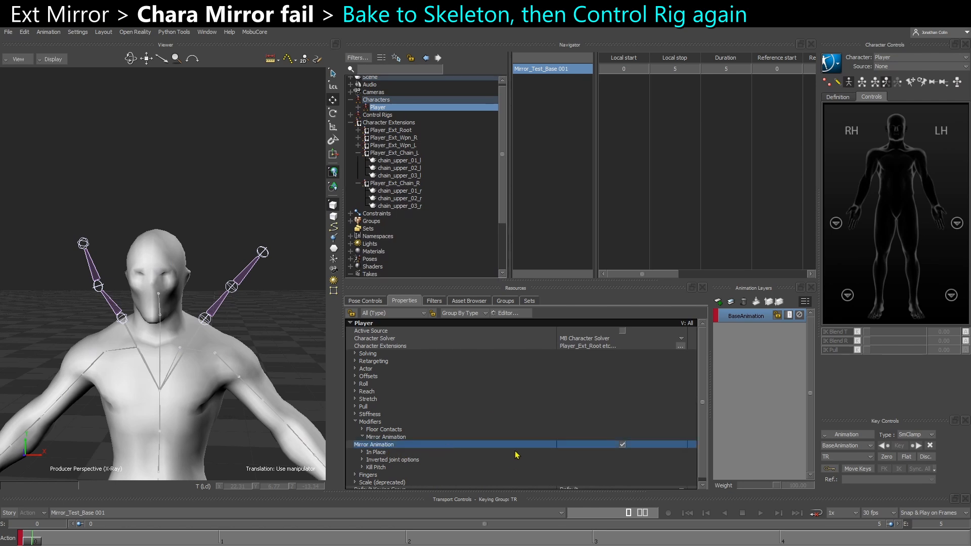
click(828, 67)
mouse_move(840, 121)
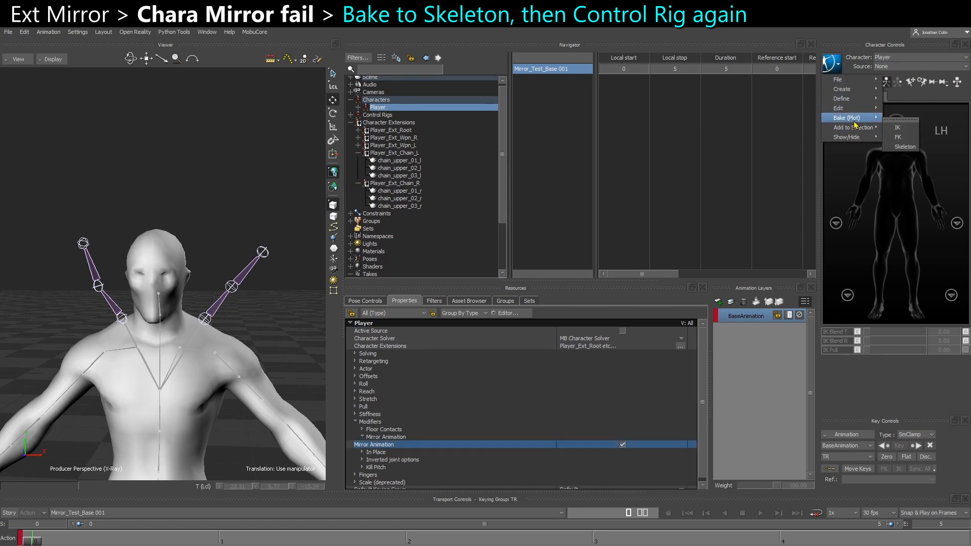
click(920, 129)
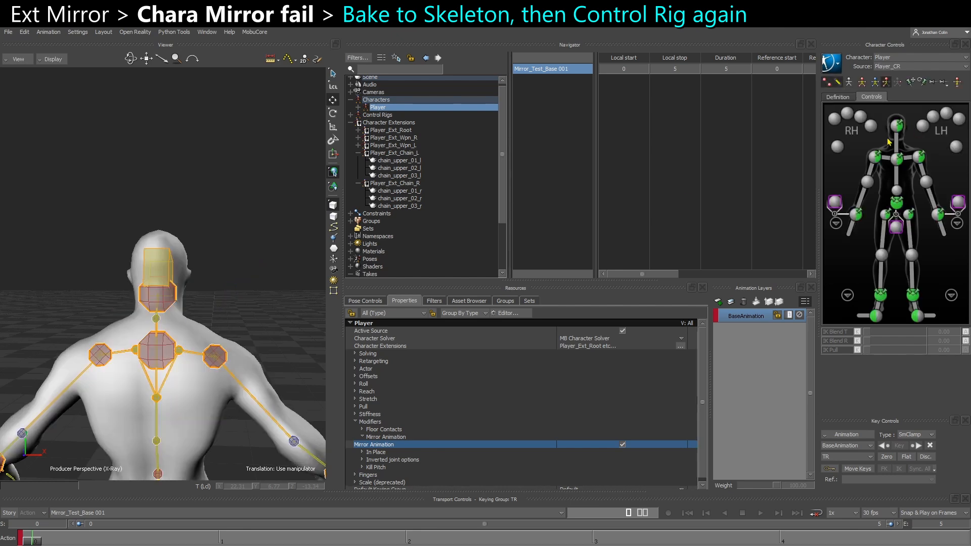
Select Root_CTL with Full Body keying, select all of its keys, and set the rotation snap to 45.00
ctrl+shift+drag(253, 323, 144, 422)
click(152, 389)
click(862, 82)
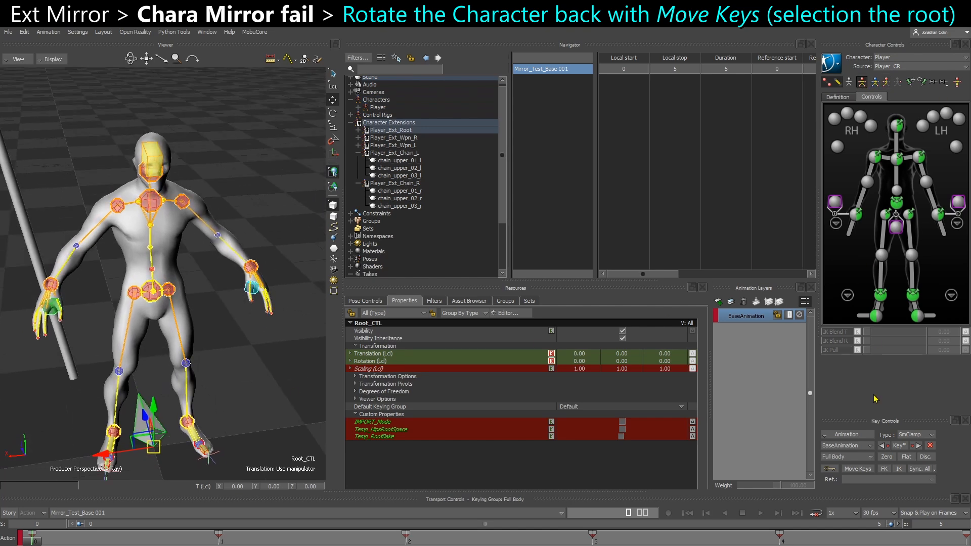
double_click(32, 536)
key(r)
shift+drag(206, 451, 204, 417)
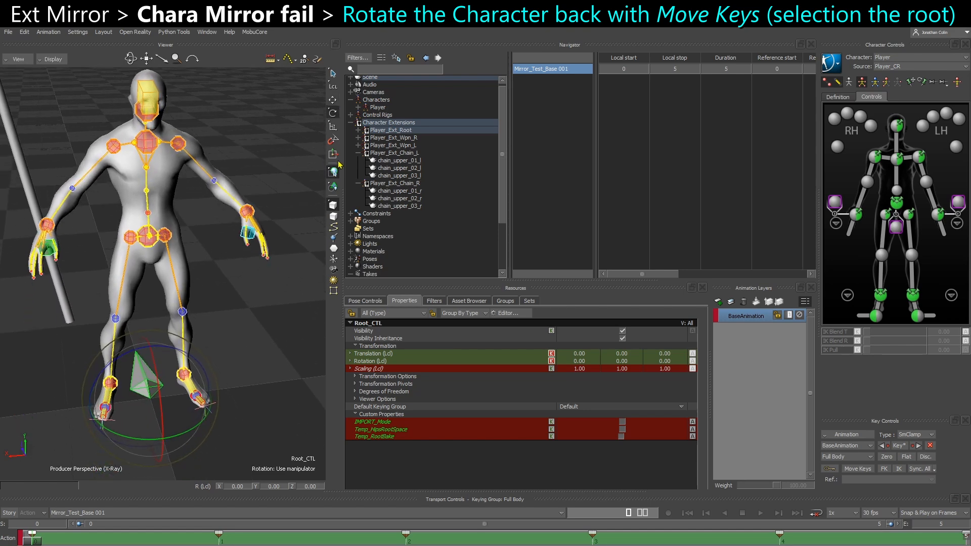
click(334, 144)
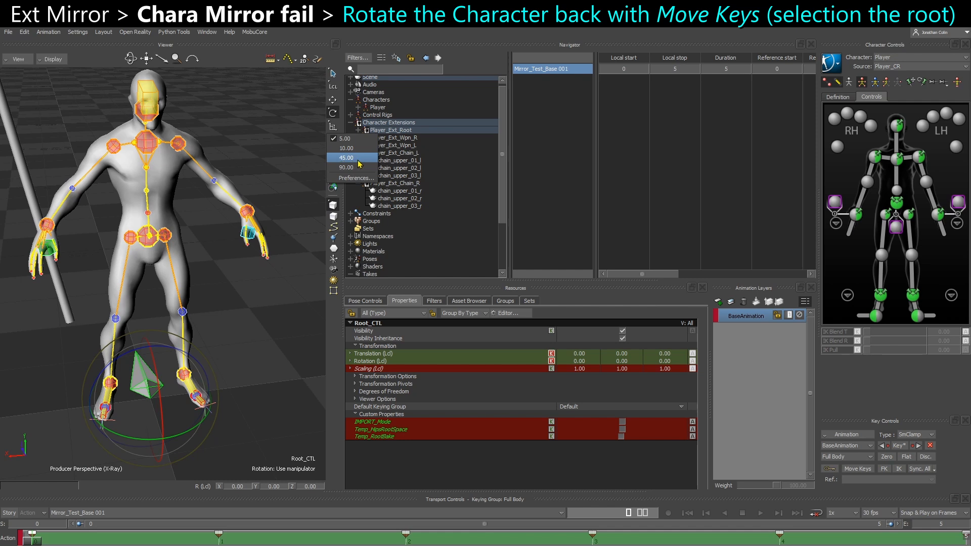
click(349, 159)
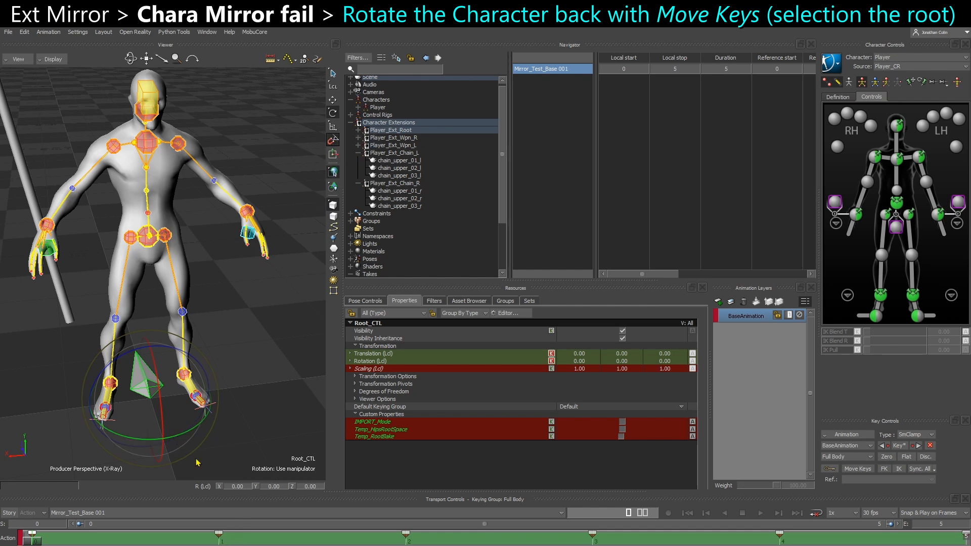
Rotate Root_CTL 180 degrees about its vertical axis and offset the full-body animation with Move Keys
drag(176, 444, 86, 448)
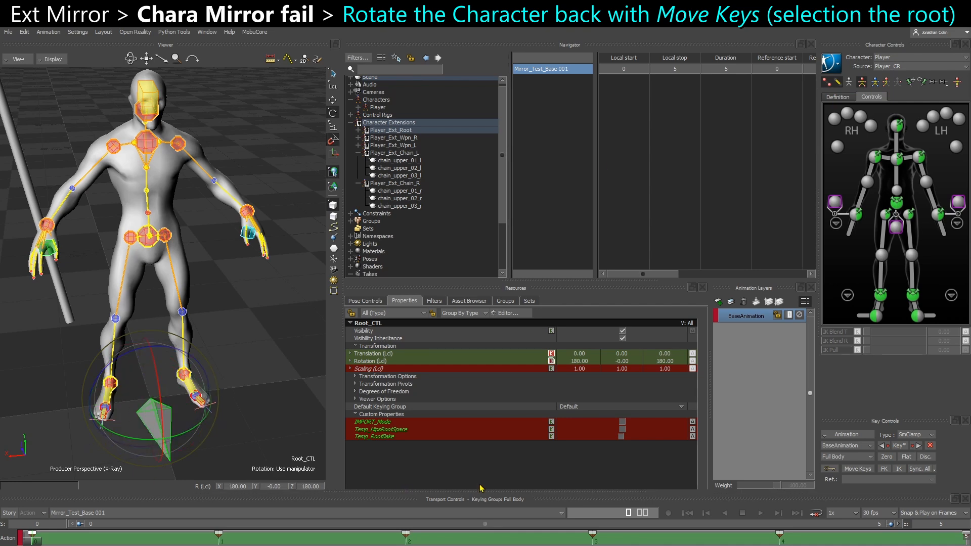
click(857, 471)
ctrl+shift+drag(68, 371, 189, 335)
click(299, 366)
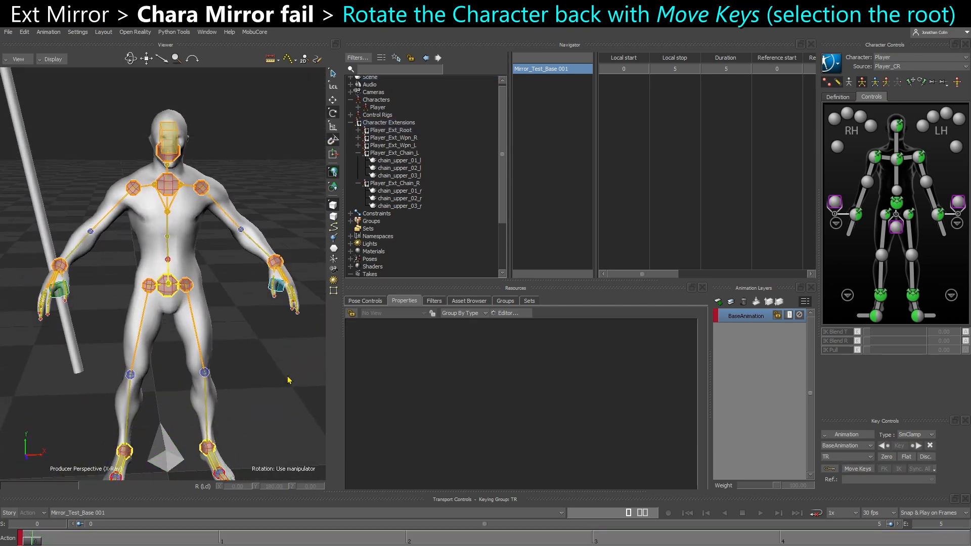
Switch back to the Mirror_Test_Base take and view the whole character for comparison
click(73, 516)
click(68, 522)
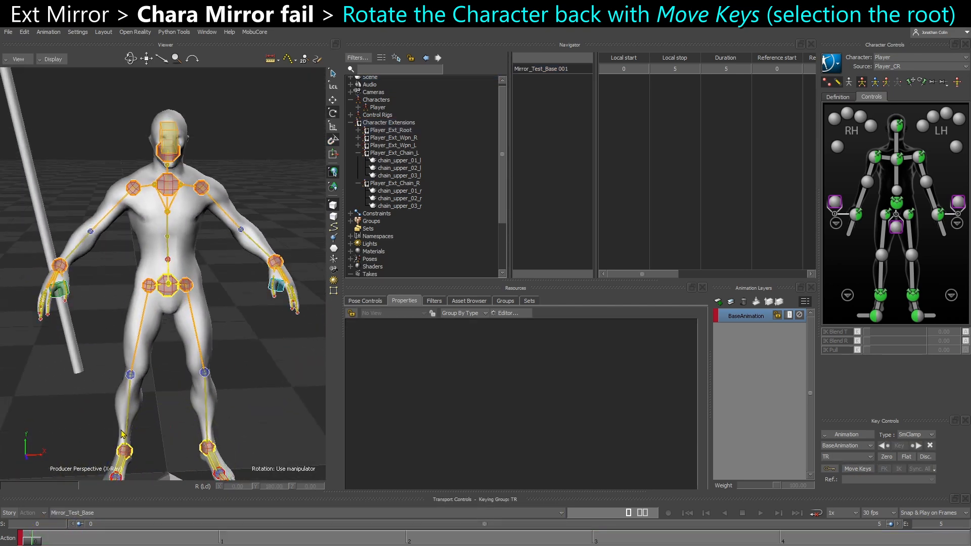
ctrl+drag(209, 336, 165, 271)
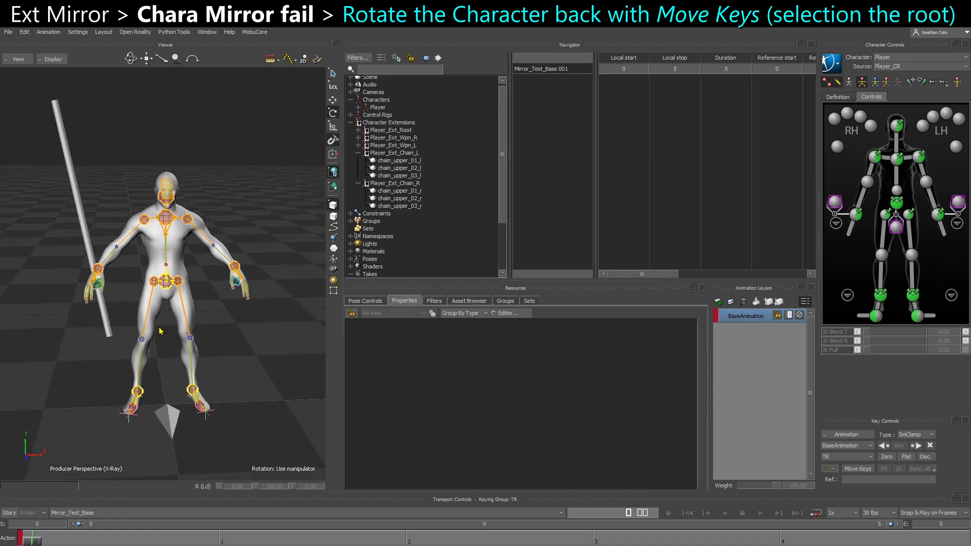
Switch to the Mirror_Test_Base 001 take, select Root_CTL in TR keying mode, and select all of its keys
ctrl+drag(172, 317, 154, 354)
click(101, 514)
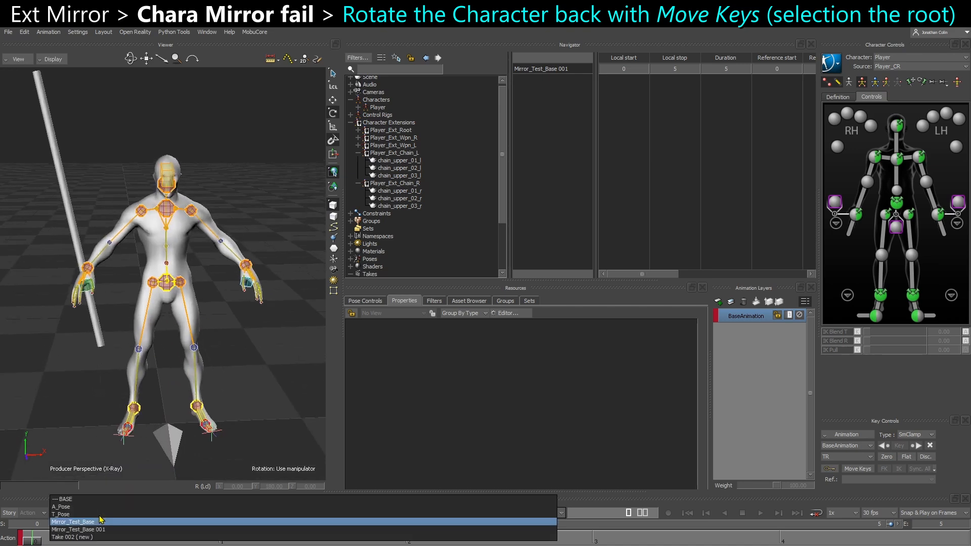
click(63, 530)
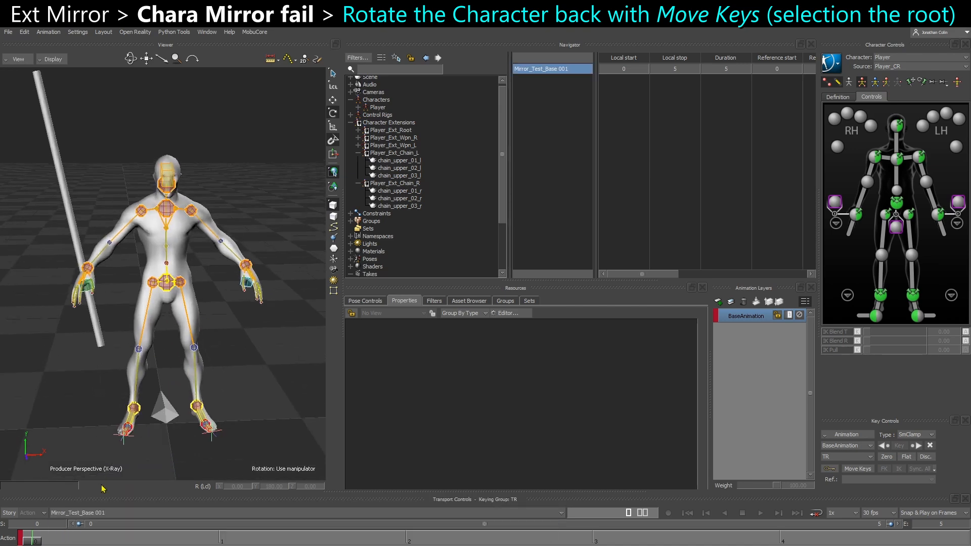
click(163, 419)
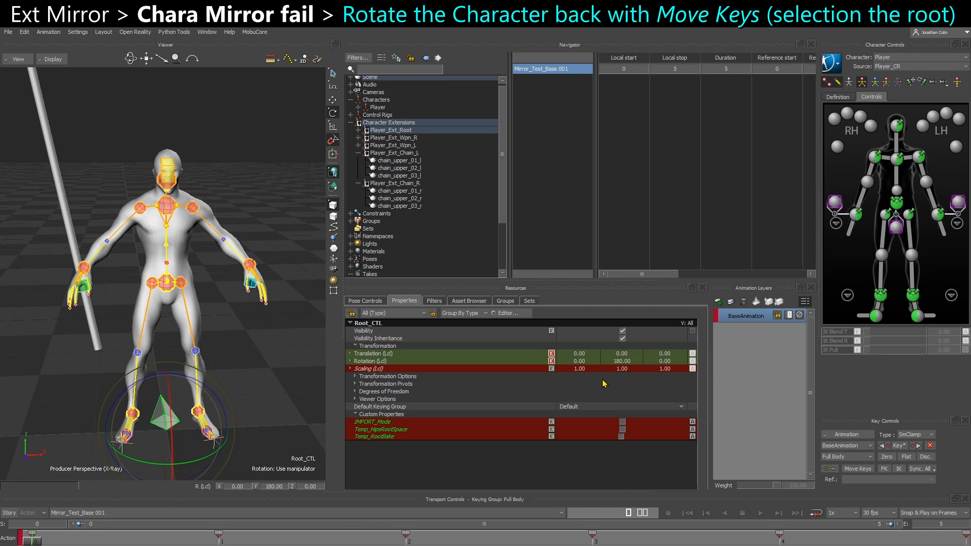
click(898, 82)
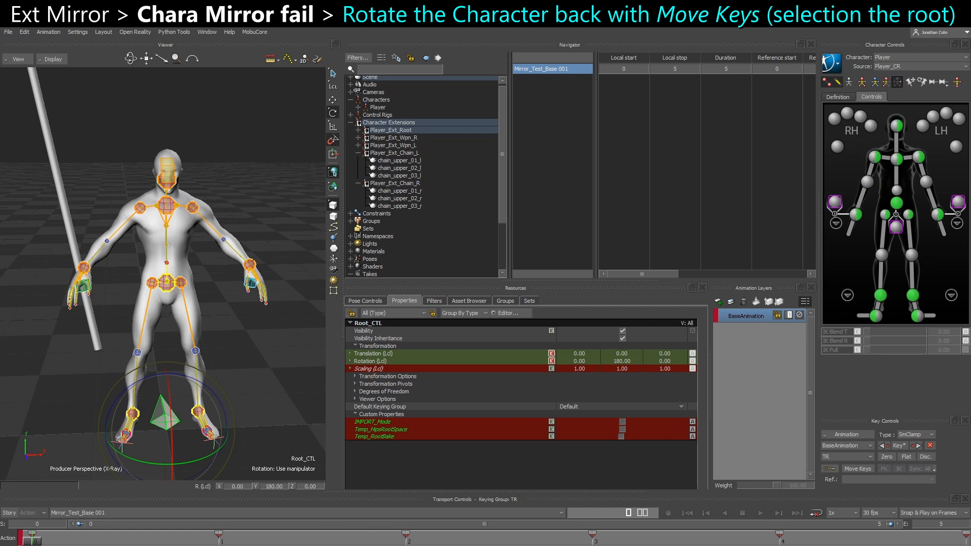
double_click(32, 539)
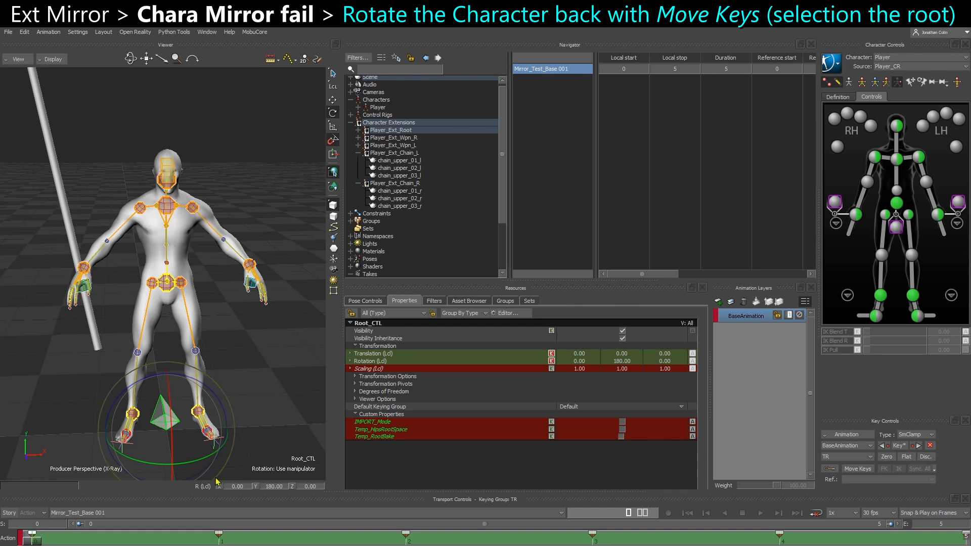
Rotate Root_CTL back to 0 degrees about its vertical axis and offset its keys with Move Keys
drag(190, 463, 375, 458)
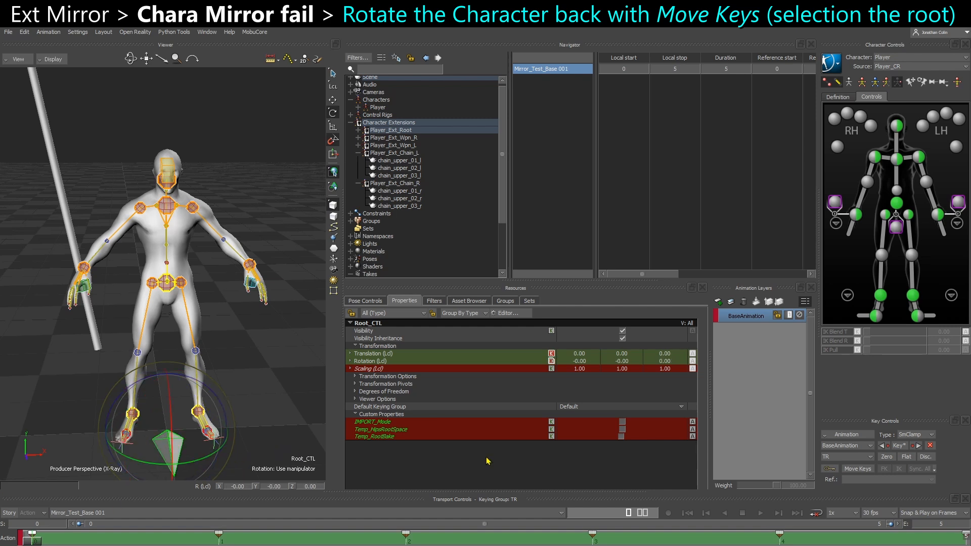
click(866, 471)
click(49, 393)
Switch to the Mirror_Test_Base take and look over the character and the chain_upper bones in the schematic
click(76, 513)
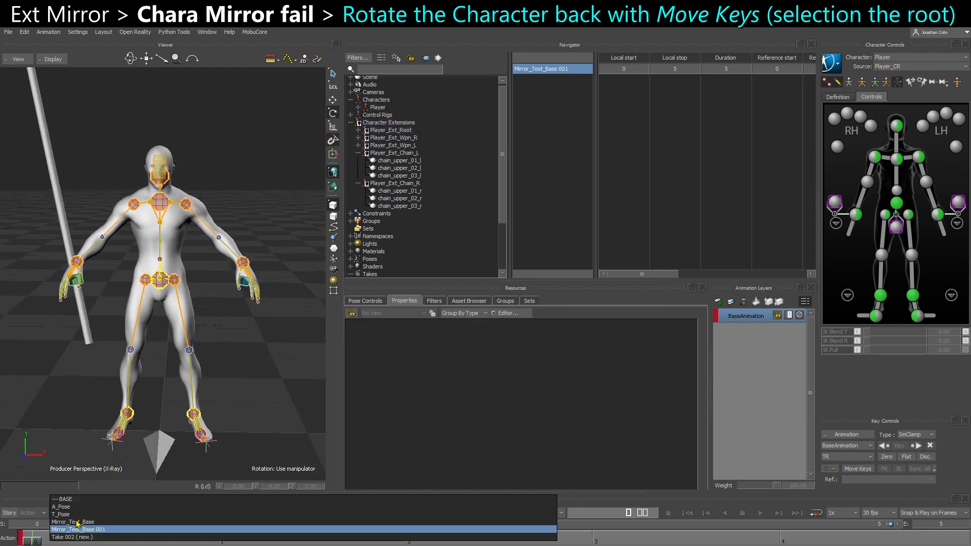
click(77, 526)
shift+drag(192, 191, 195, 229)
scroll(195, 229, up, 2)
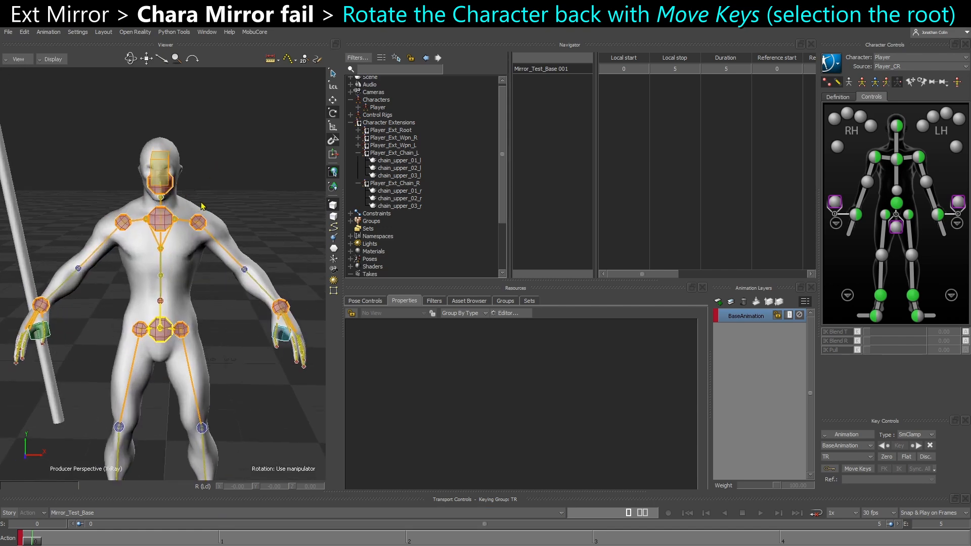
key(ctrl+w)
shift+drag(206, 338, 11, 296)
shift+drag(278, 298, 112, 313)
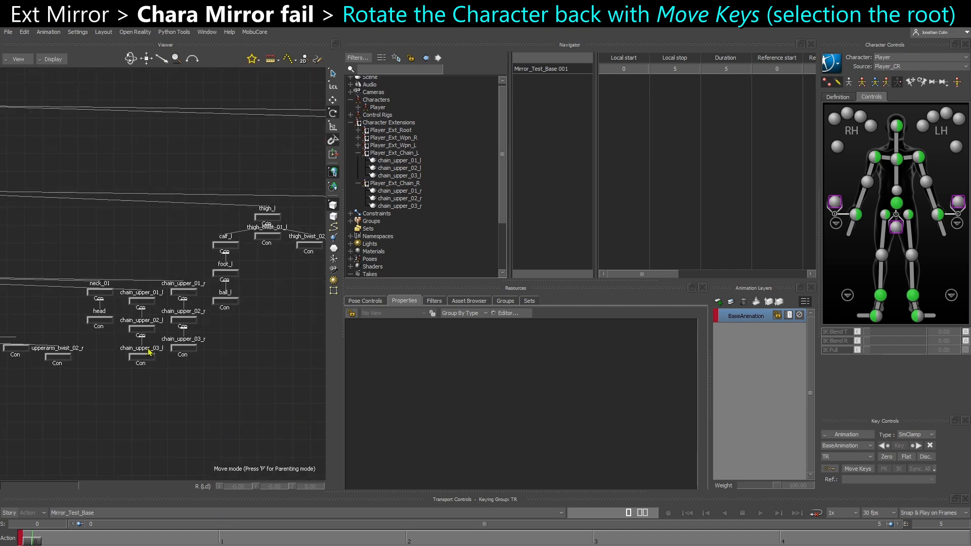
key(ctrl+e)
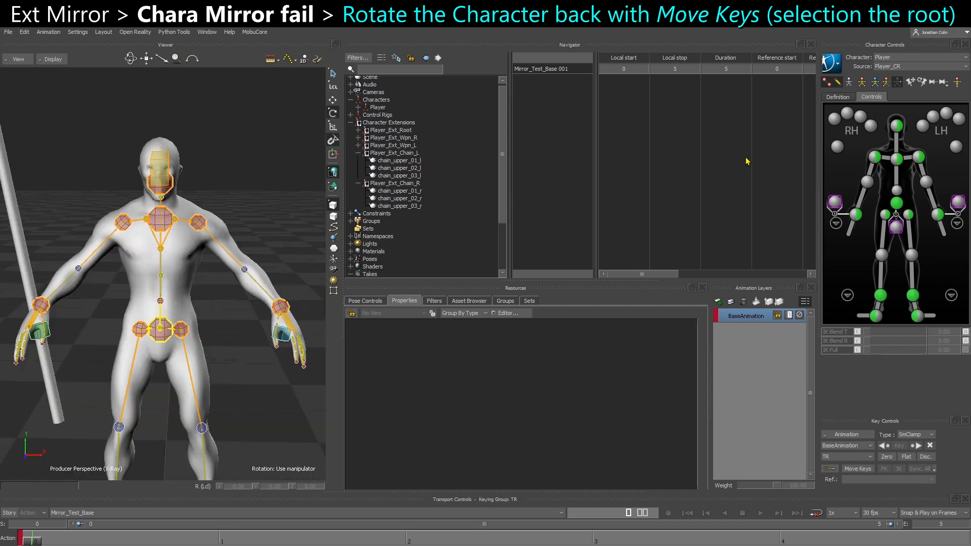
Display the skeleton bones in the viewer and select the chain_upper_01_l bone
click(849, 84)
shift+drag(139, 217, 149, 271)
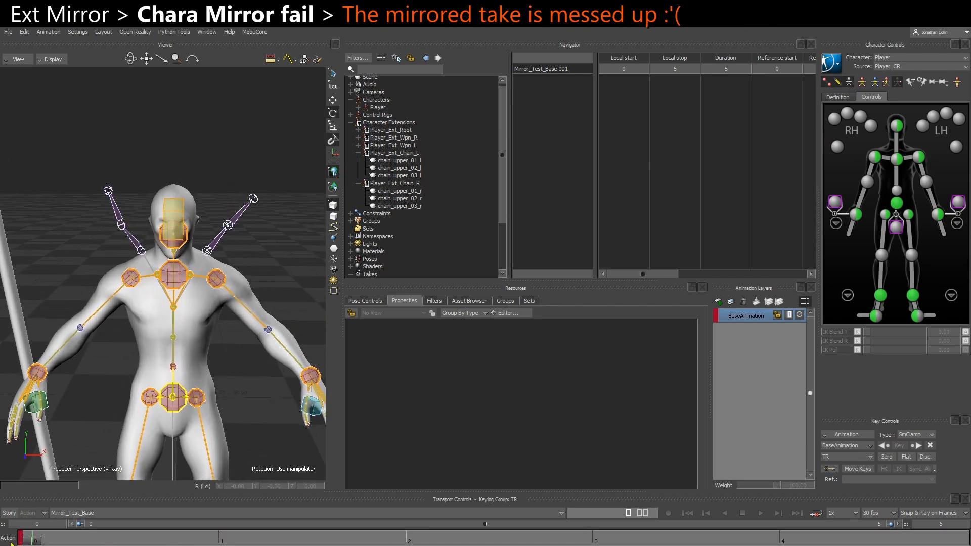
click(212, 237)
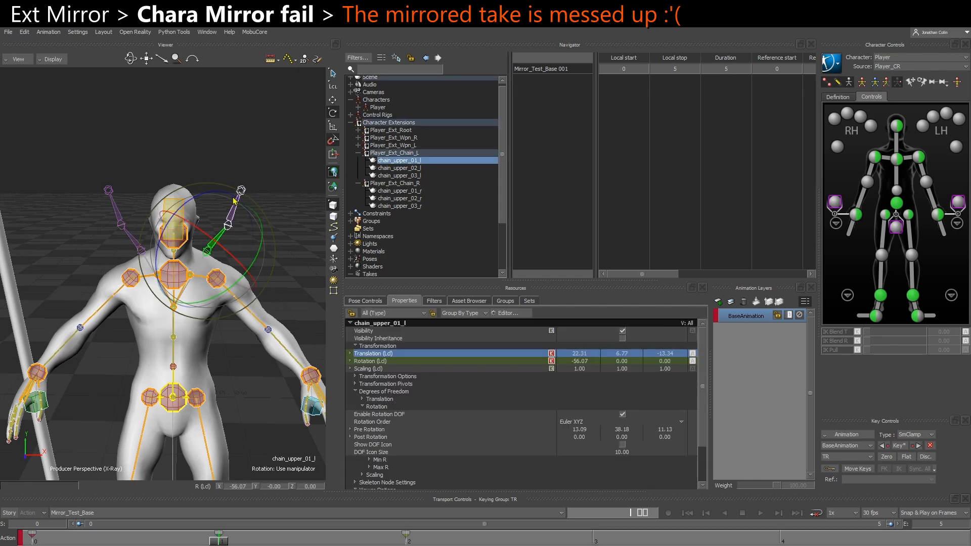
Switch to the Mirror_Test_Base 001 take and scrub between frames 0 and 2 to examine the chain bones around the head
click(87, 513)
click(81, 530)
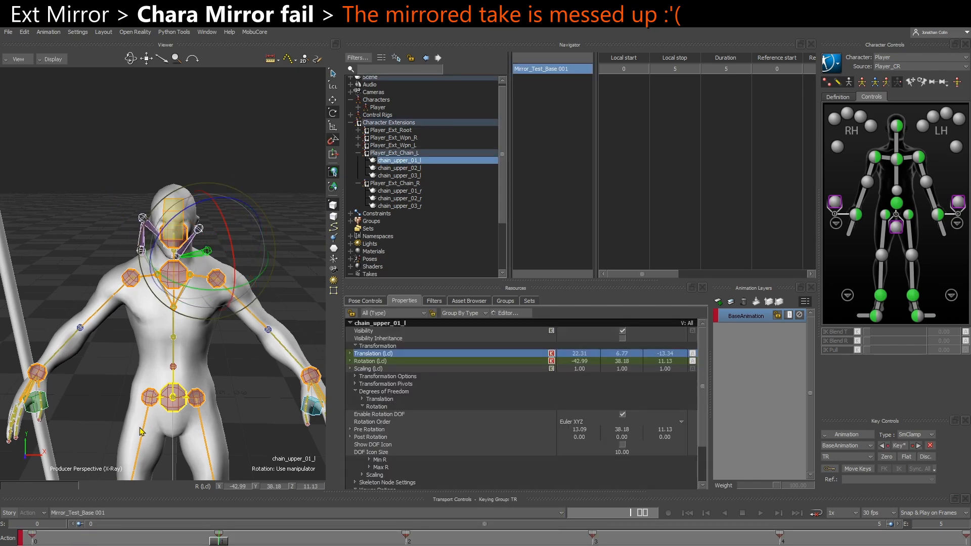
drag(222, 542, 32, 540)
alt+drag(224, 365, 224, 374)
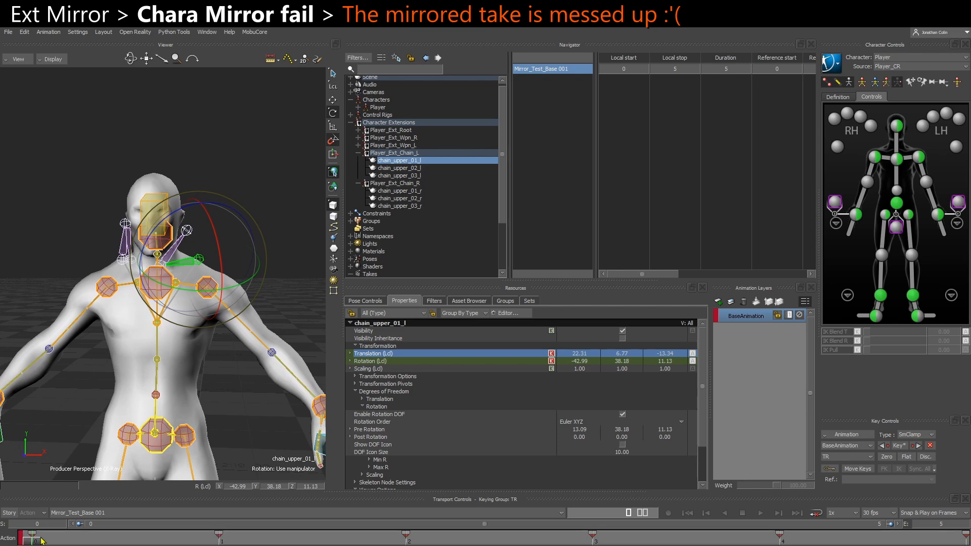
alt+right_drag(236, 325, 237, 378)
alt+middle_drag(237, 386, 232, 387)
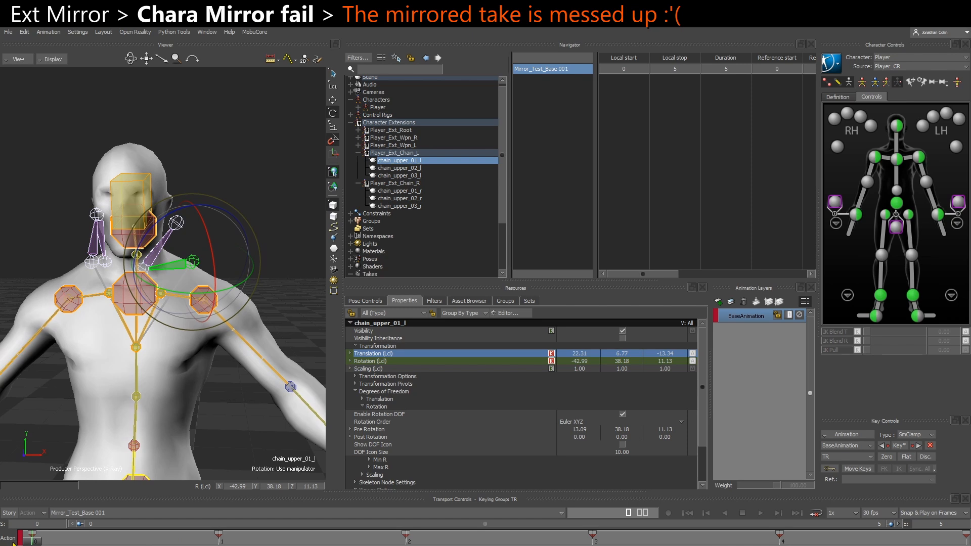
drag(36, 542, 360, 539)
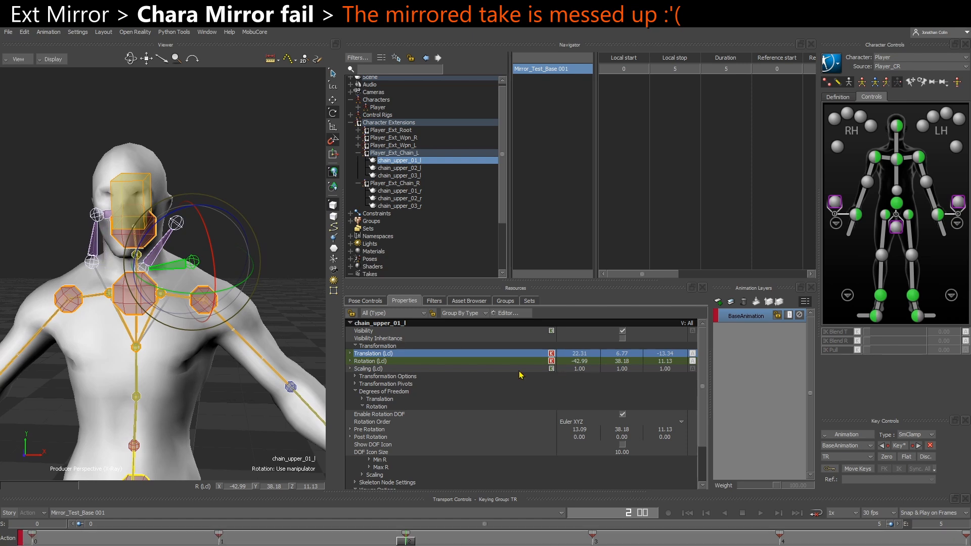
Compare the chain bones in both takes and check chain_upper_01_l's Rotation against its Pre Rotation
click(101, 513)
click(88, 521)
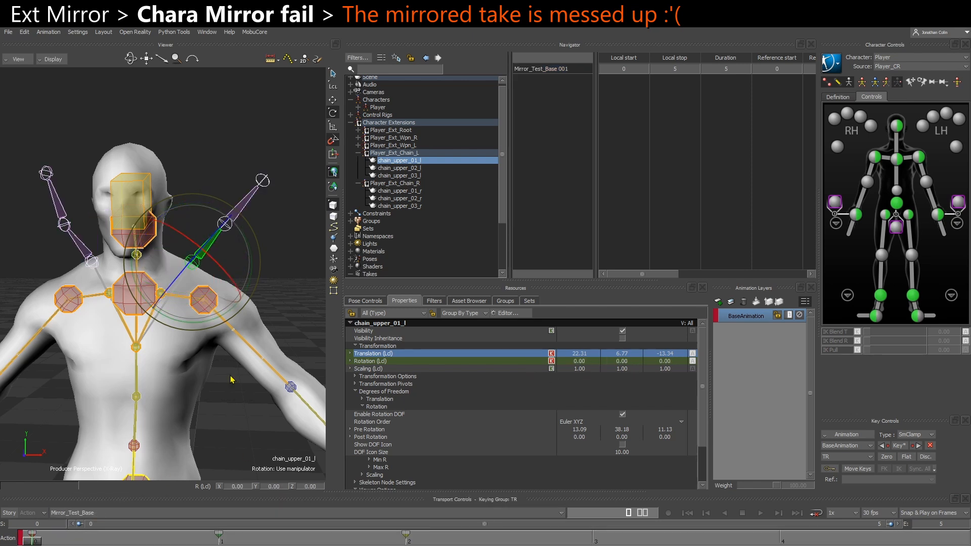
click(100, 514)
click(102, 528)
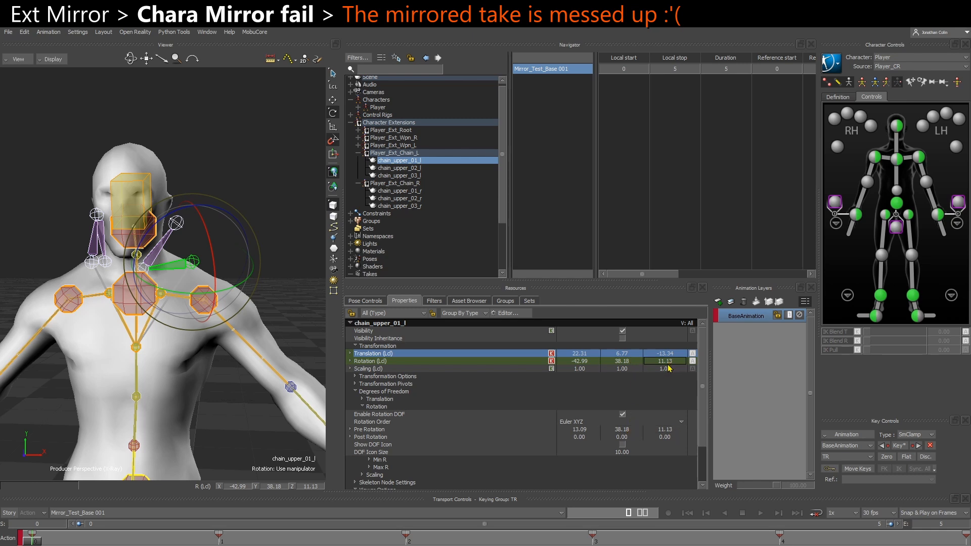
click(374, 430)
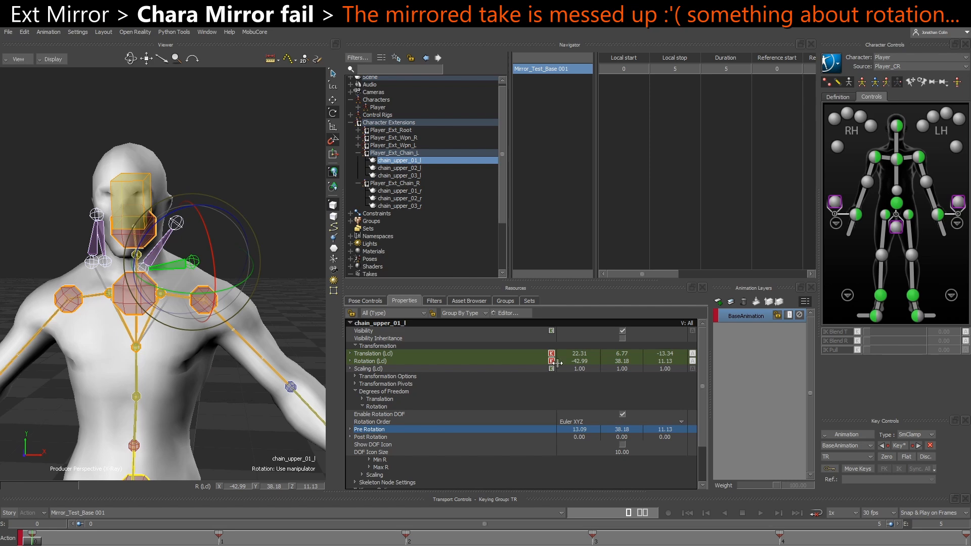
click(457, 354)
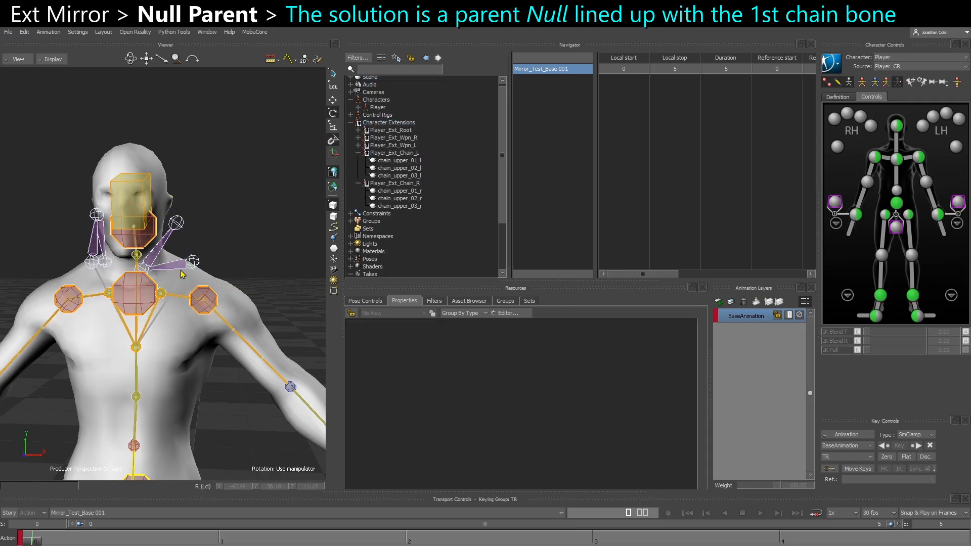
Return to the Mirror_Test_Base take and examine Player_Ext_Chain_L's Reference Object and the spine_03 bone it uses
click(100, 513)
click(83, 522)
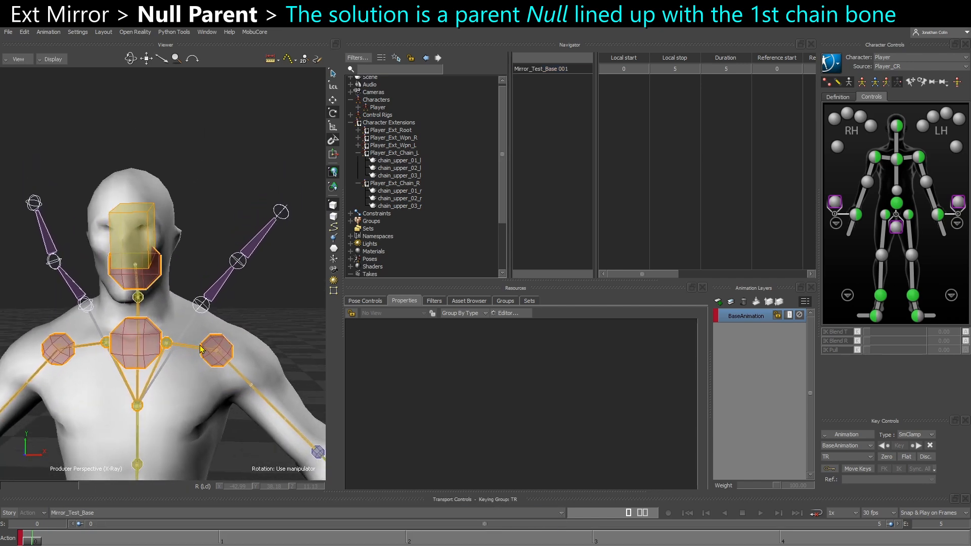
click(402, 153)
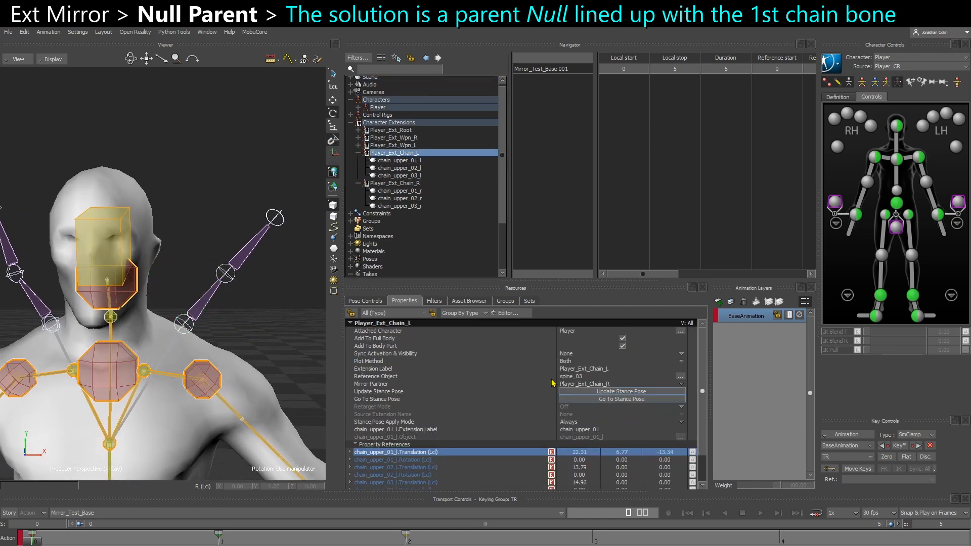
click(605, 376)
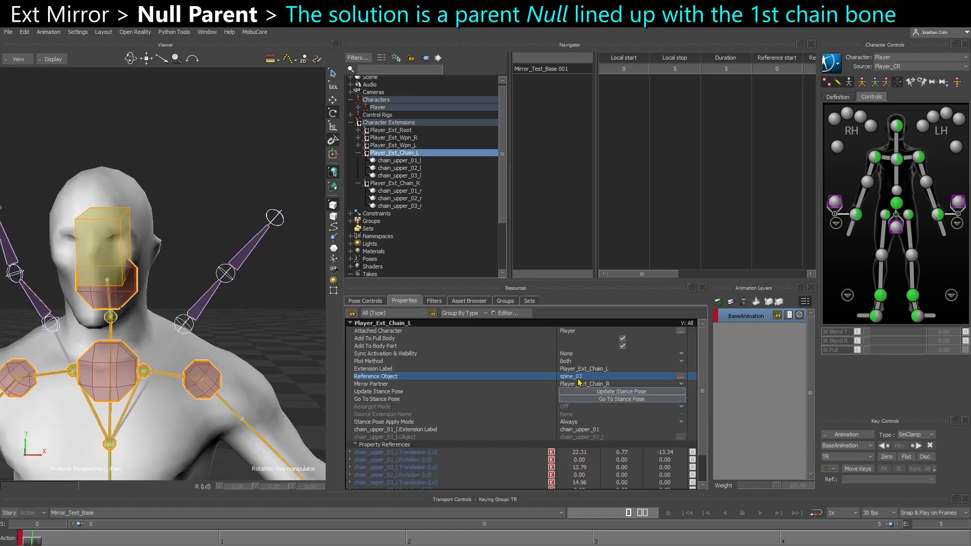
click(142, 405)
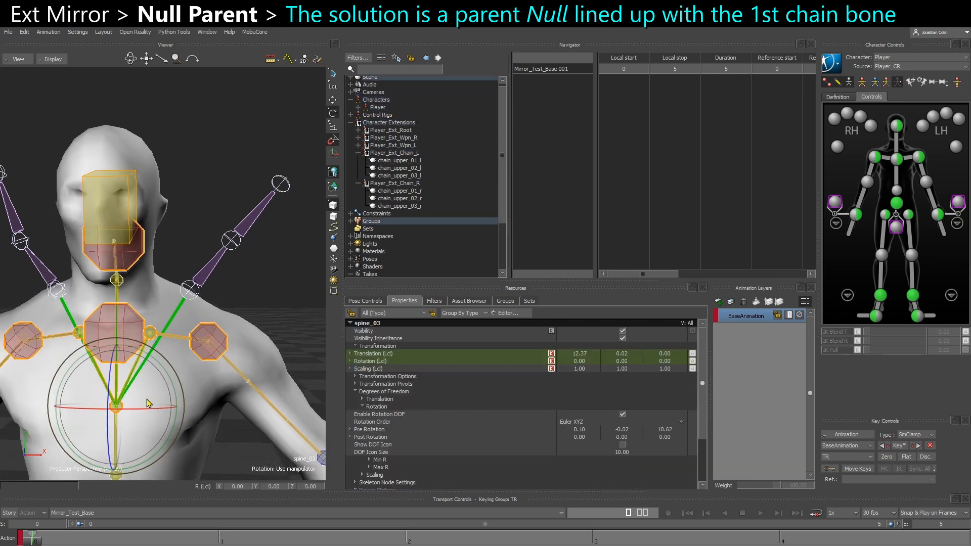
Add a Null element to the scene and align its translation and rotation to chain_upper_01_l
key(t)
click(209, 293)
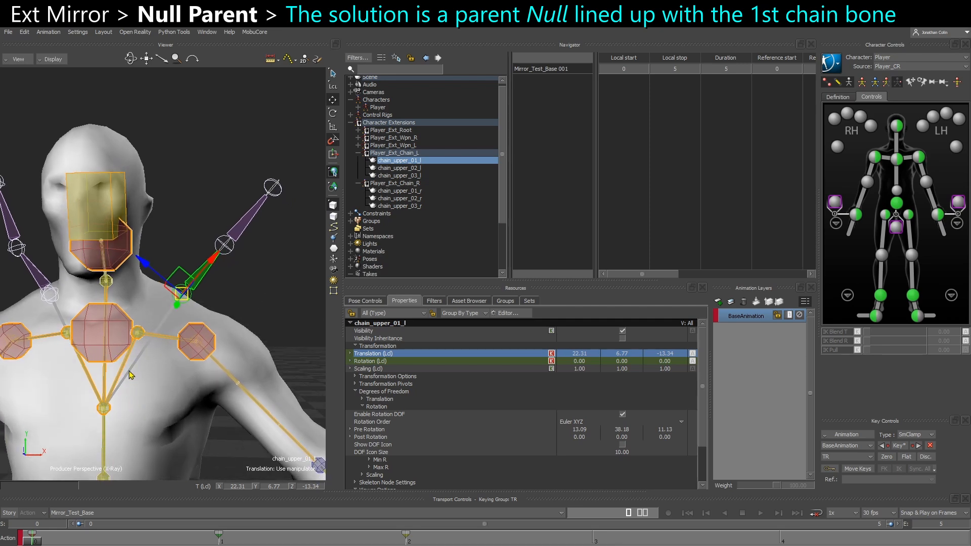
click(130, 374)
click(197, 282)
click(462, 301)
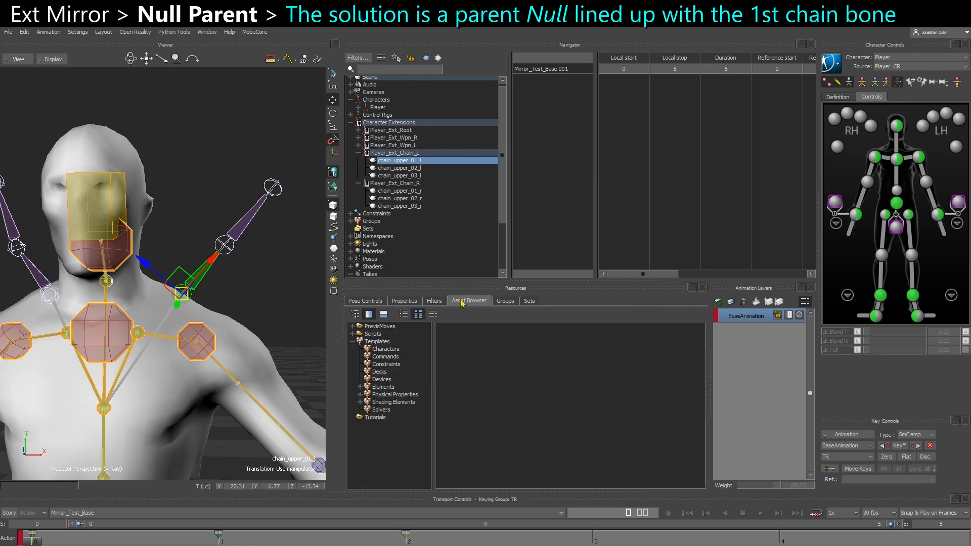
click(384, 388)
drag(493, 390, 264, 285)
ctrl+shift+drag(247, 291, 202, 288)
mouse_move(238, 297)
click(289, 309)
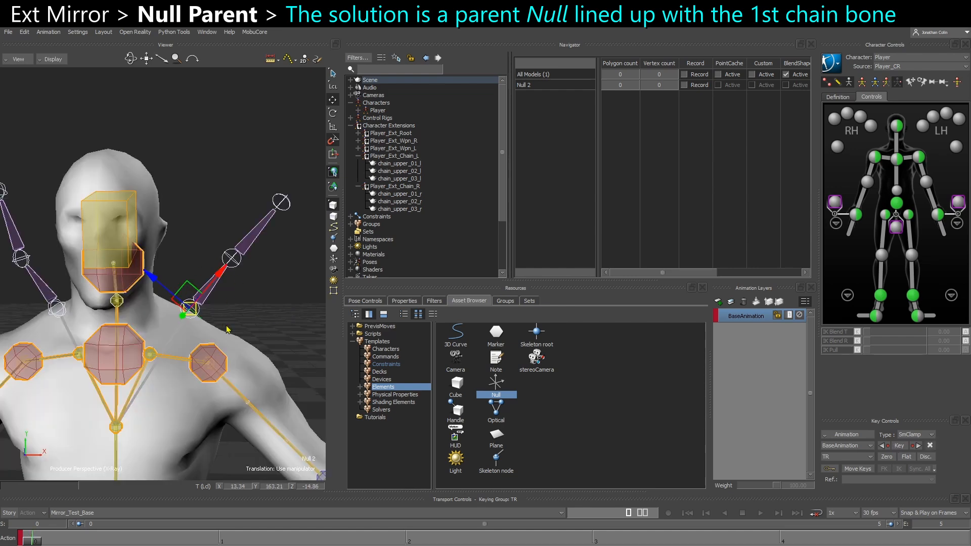
Parent the new Null under spine_03 in the schematic
key(ctrl+w)
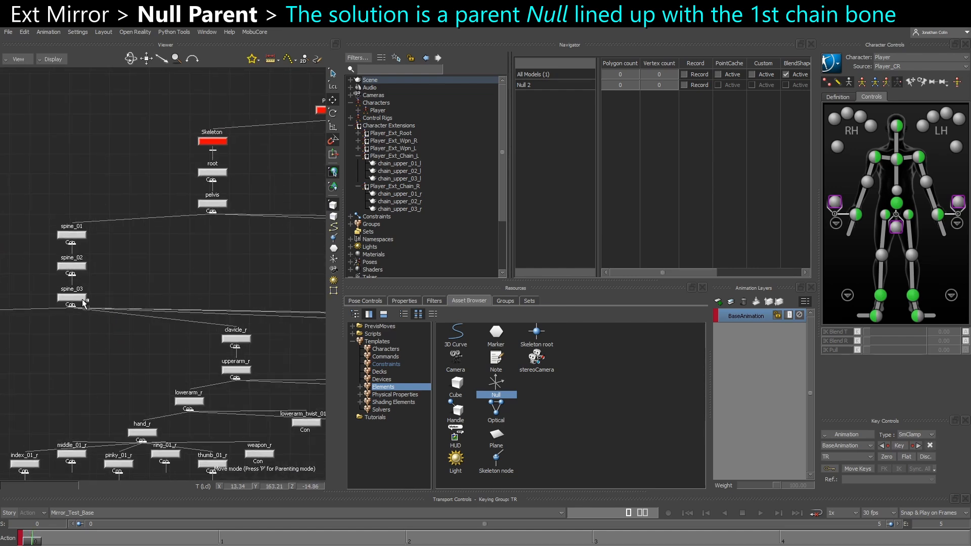
alt+drag(90, 320, 76, 297)
click(107, 269)
Rename the new Null beside the chain bones as REF_Chain_L
shift+drag(222, 333, 38, 333)
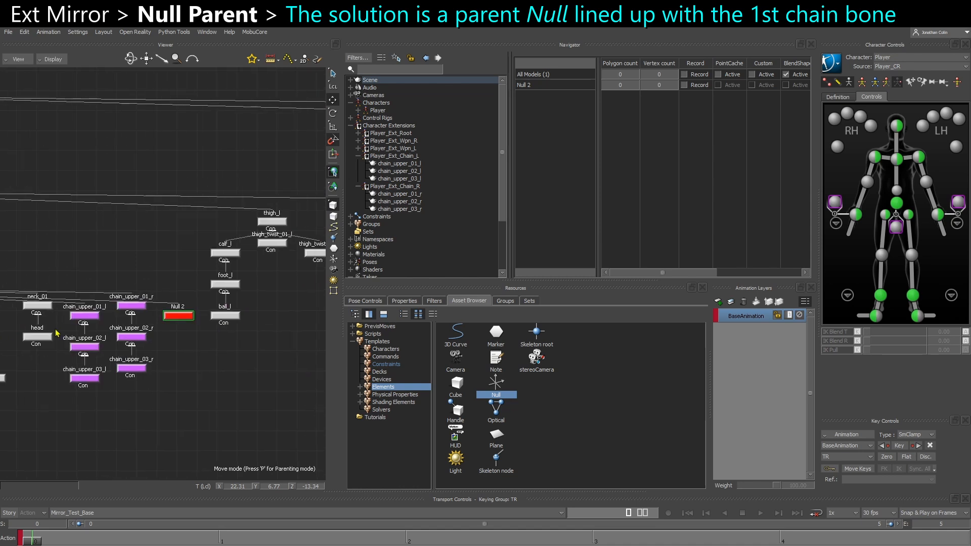
scroll(147, 316, up, 2)
right_click(194, 317)
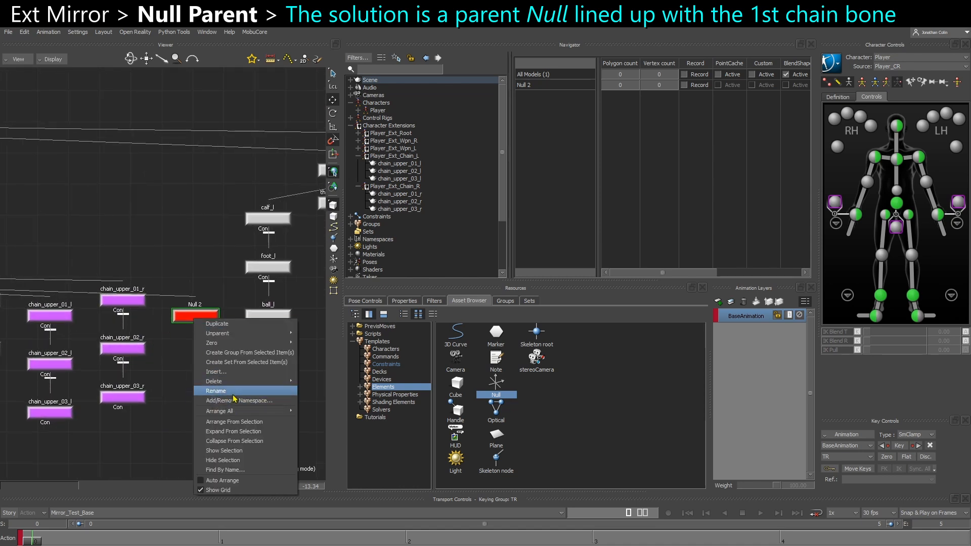
click(233, 394)
text(REF_Chain_L)
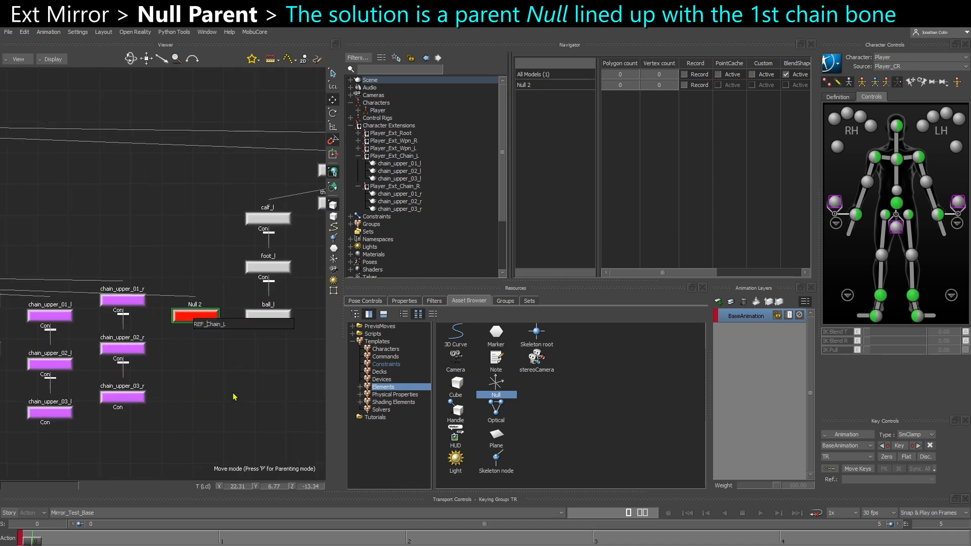
key(Return)
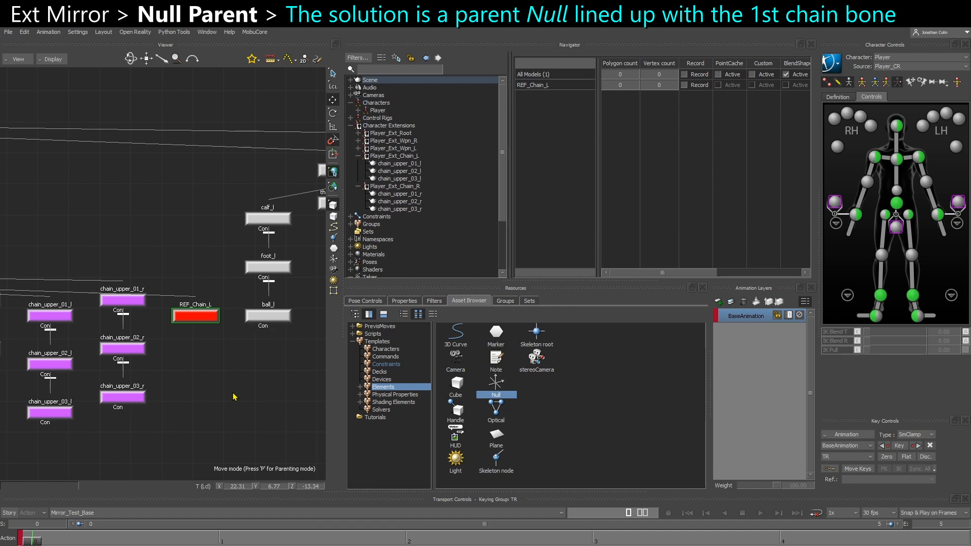
Duplicate the REF_Chain_L Null under spine_03 and place the copy's node beside the original
key(ctrl+v)
scroll(193, 320, down, 2)
shift+drag(174, 326, 247, 298)
shift+drag(104, 275, 52, 306)
right_click(100, 288)
click(121, 276)
ctrl+drag(198, 310, 235, 309)
Rename the duplicated Null as REF_Chain_R
right_click(237, 298)
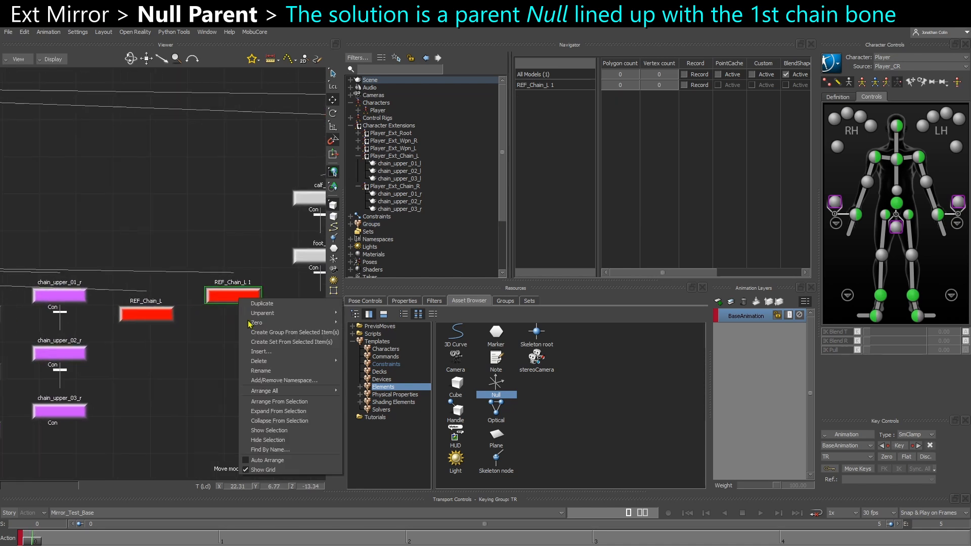
click(268, 372)
click(271, 303)
text(R)
key(Return)
Align REF_Chain_R to the chain_upper_01_r bone in the viewer
shift+drag(41, 262, 187, 256)
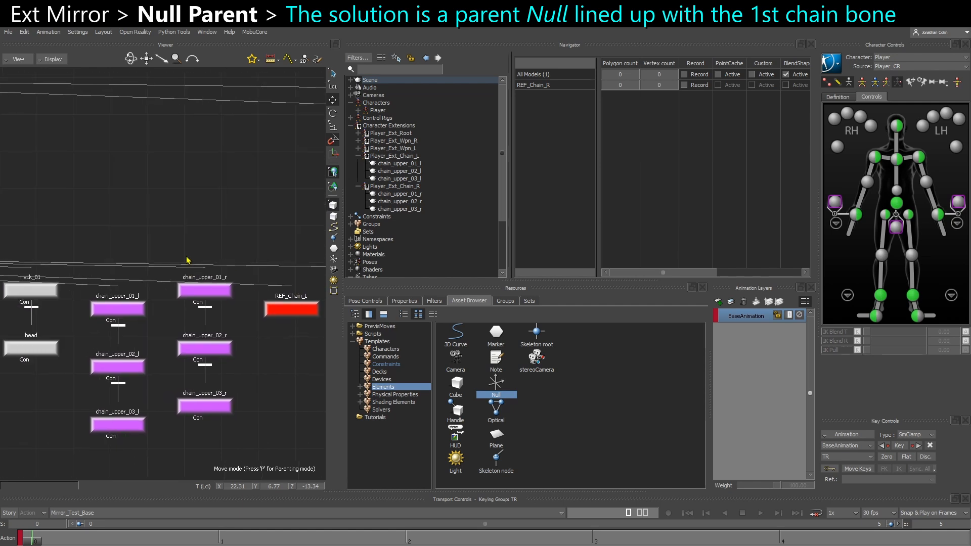
click(141, 310)
click(194, 298)
ctrl+click(200, 294)
key(ctrl+e)
shift+drag(15, 277, 130, 317)
mouse_move(143, 315)
click(244, 326)
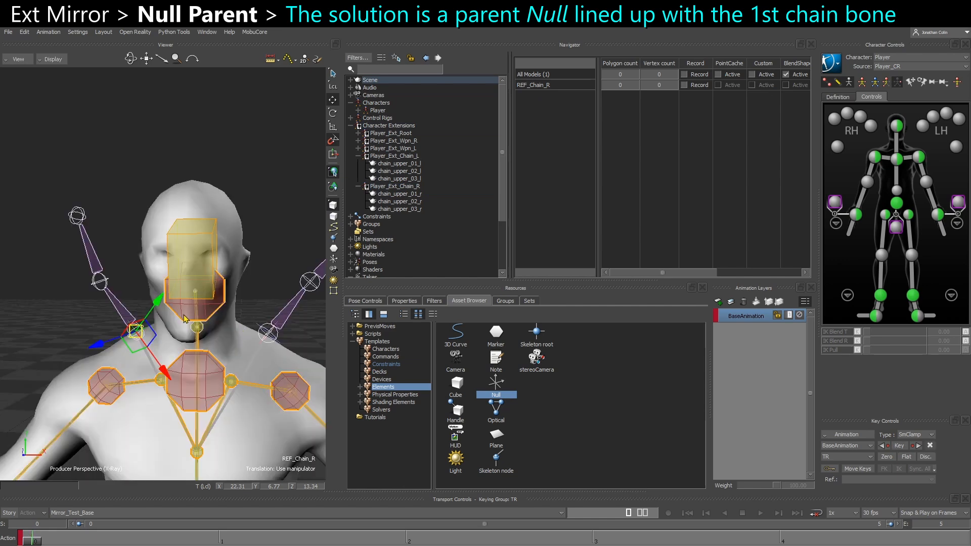
Replace the Reference Object of the Player_Ext_Chain_L character extension with the REF_Chain_L Null and accept the stance pose update
scroll(168, 334, up, 3)
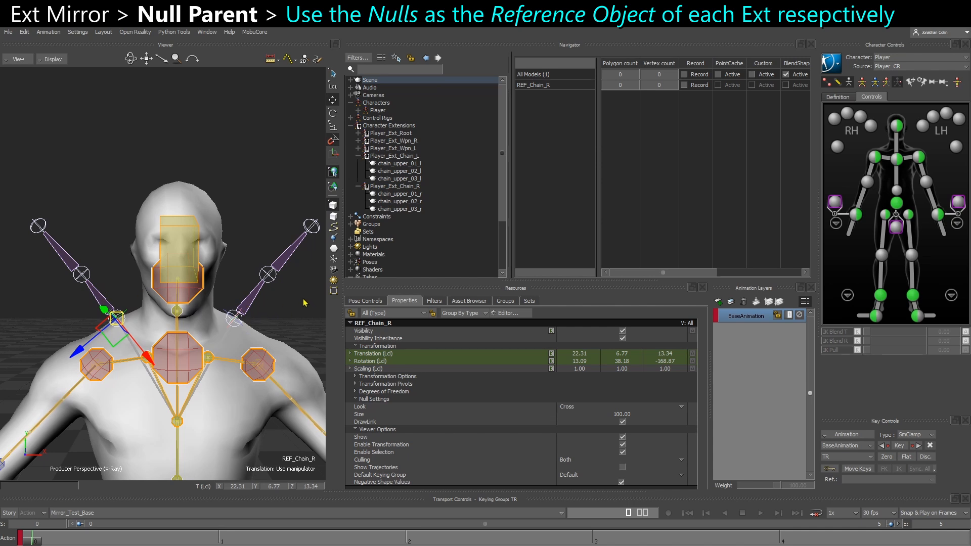
click(396, 157)
shift+drag(242, 351, 226, 336)
click(227, 336)
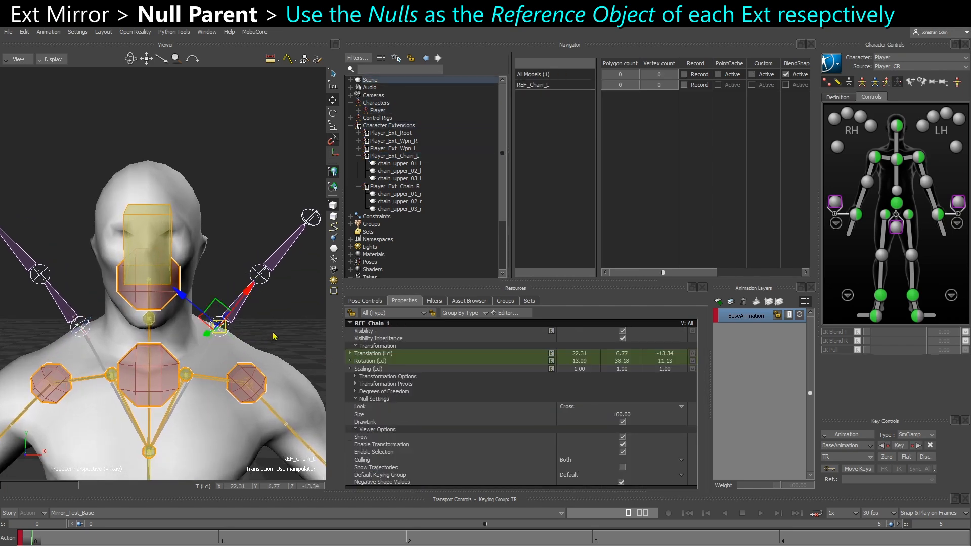
ctrl+click(395, 156)
scroll(461, 397, down, 5)
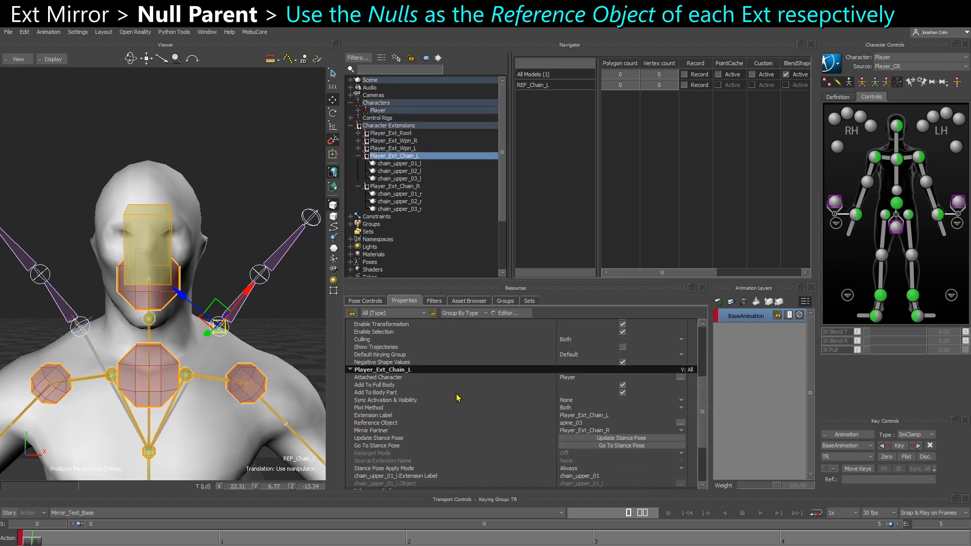
drag(370, 406, 580, 406)
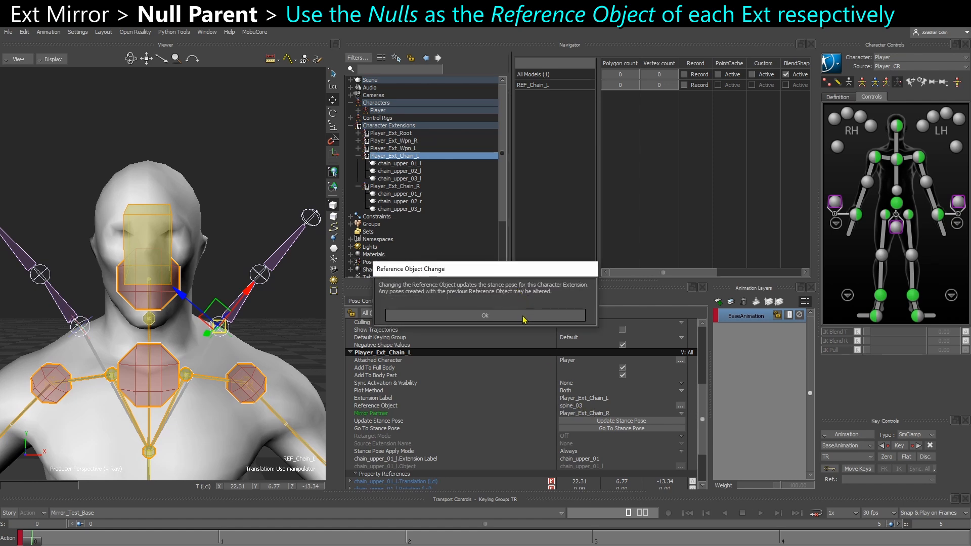
click(539, 322)
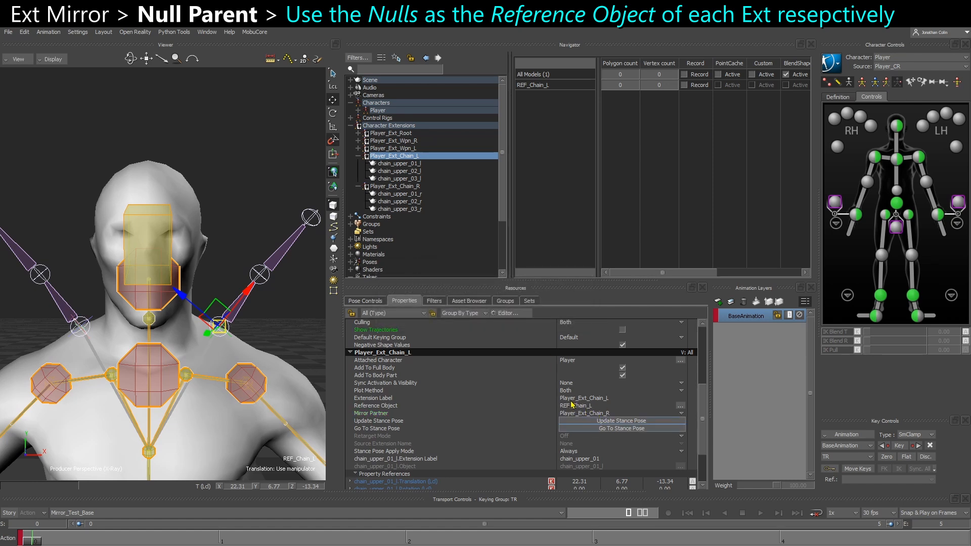
Replace the Reference Object of Player_Ext_Chain_R with the REF_Chain_R Null and accept the stance pose update
click(397, 187)
shift+drag(176, 313, 189, 311)
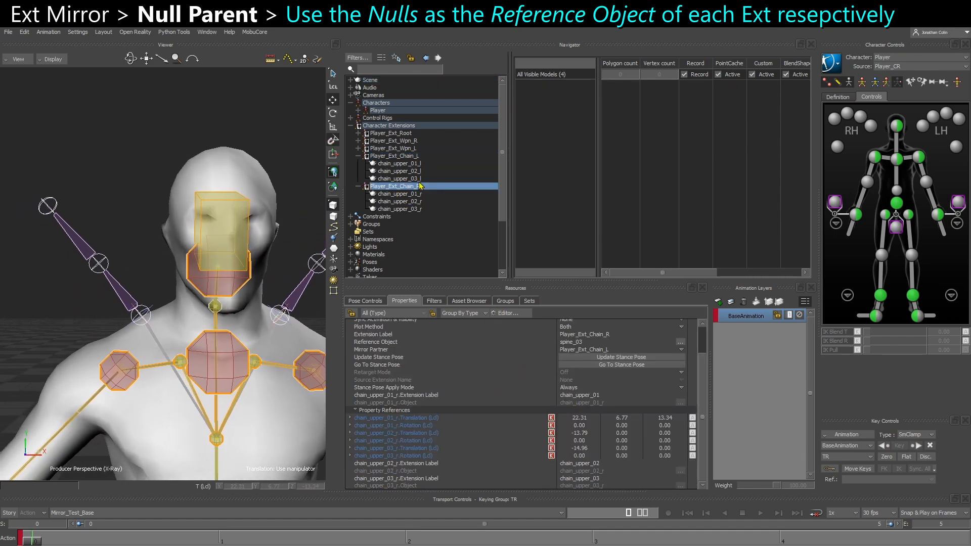
click(154, 311)
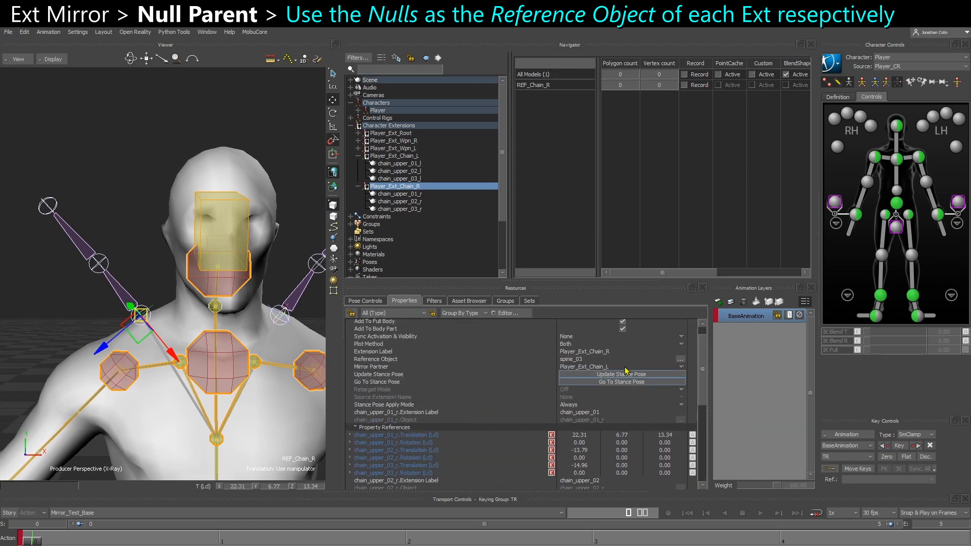
scroll(579, 374, up, 2)
alt+drag(218, 362, 569, 379)
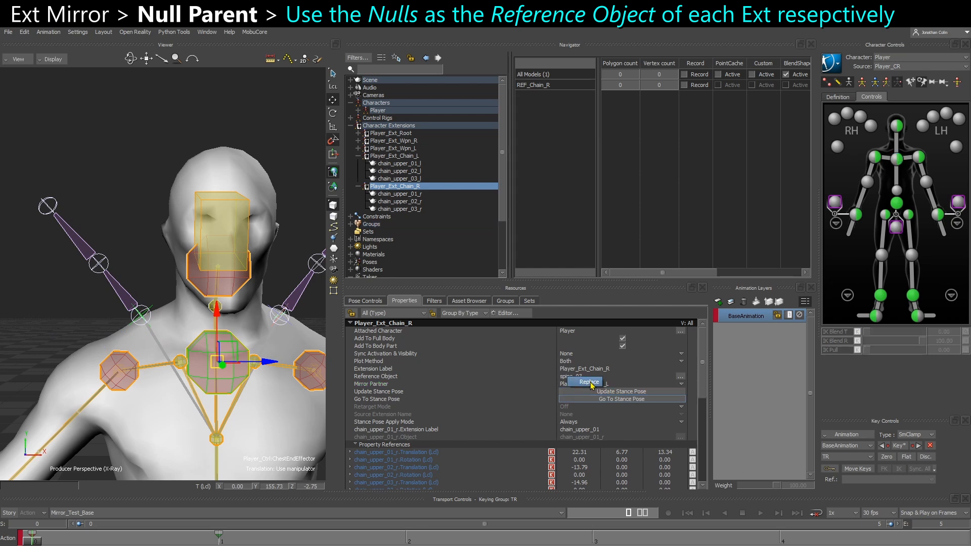
click(589, 382)
click(522, 324)
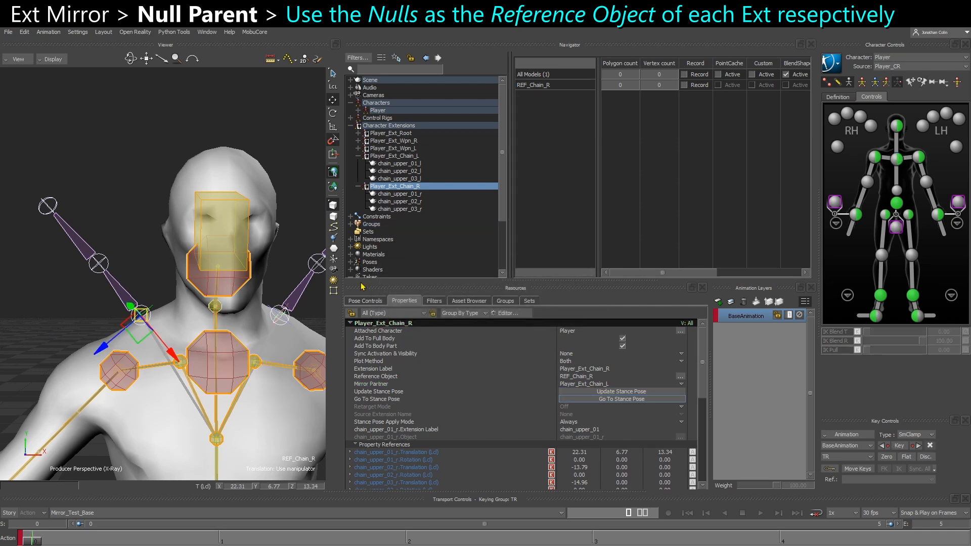
Update the stored Player Pose in the Pose Controls from frame 1 with chain_upper_01_l selected
click(365, 301)
shift+drag(250, 309, 226, 320)
scroll(260, 307, down, 1)
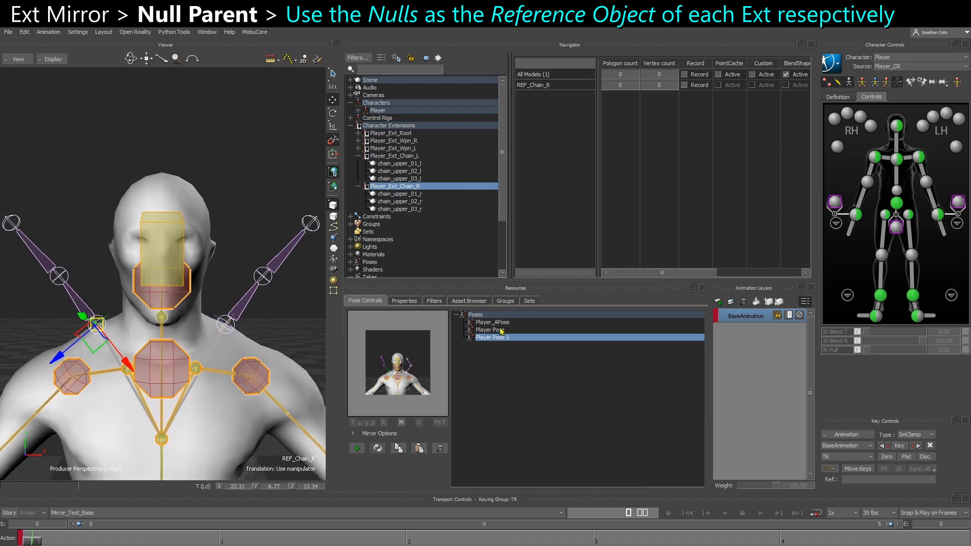
click(301, 319)
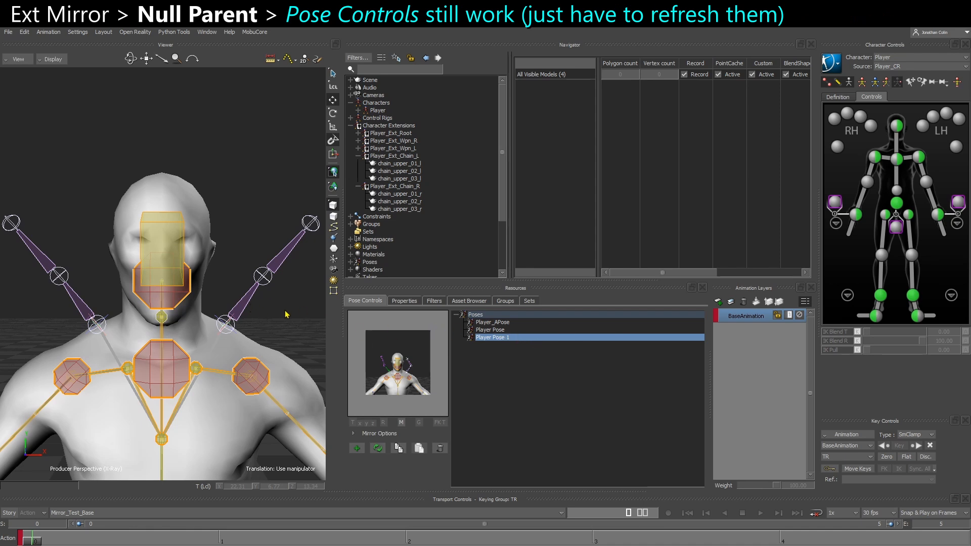
click(493, 330)
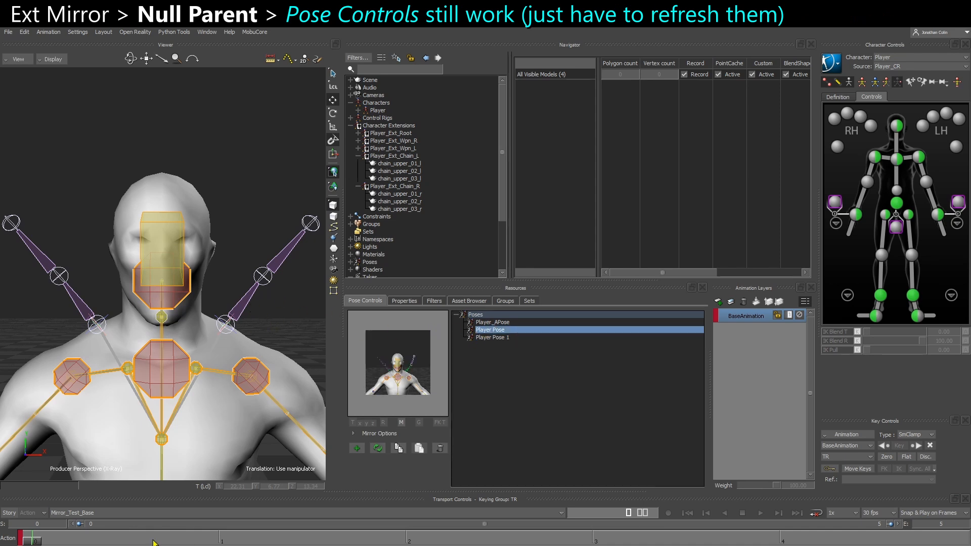
click(227, 541)
click(238, 309)
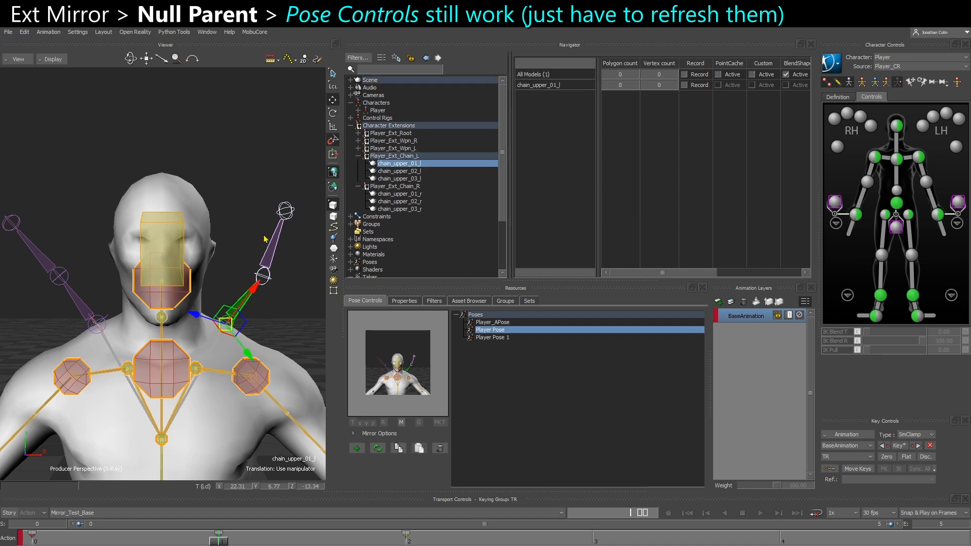
click(378, 449)
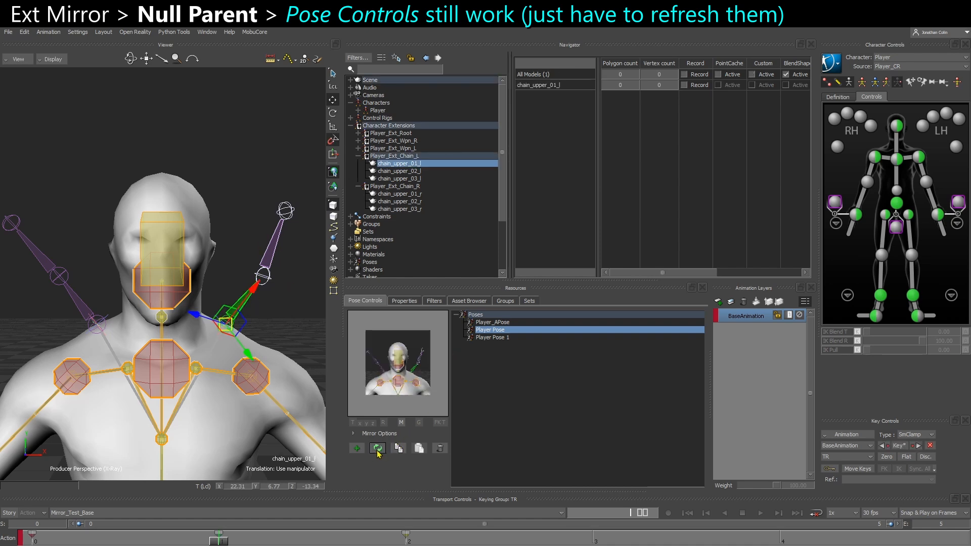
Apply the mirrored Player Pose to chain_upper_01_r in Body Part mode at frame 1, and return to frame 0
click(89, 310)
click(886, 82)
double_click(484, 332)
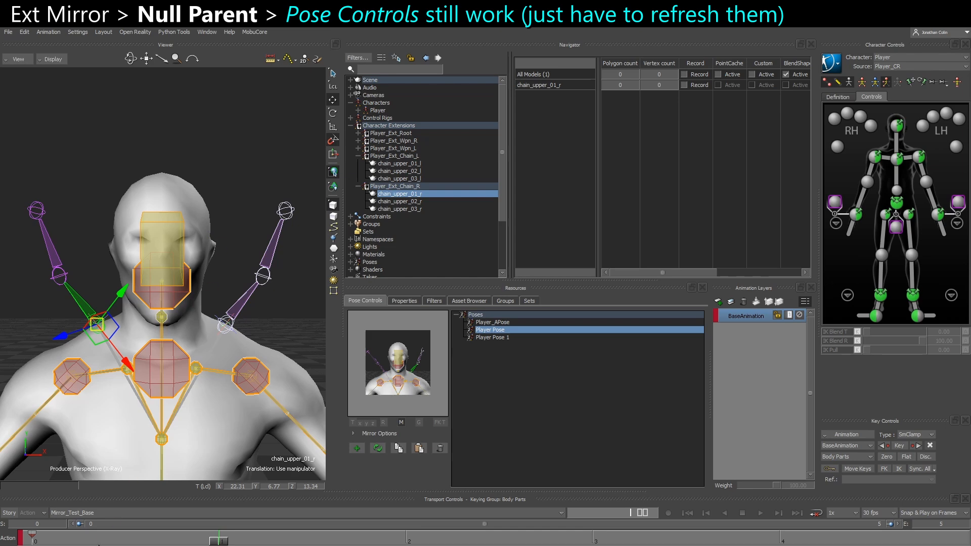
click(31, 544)
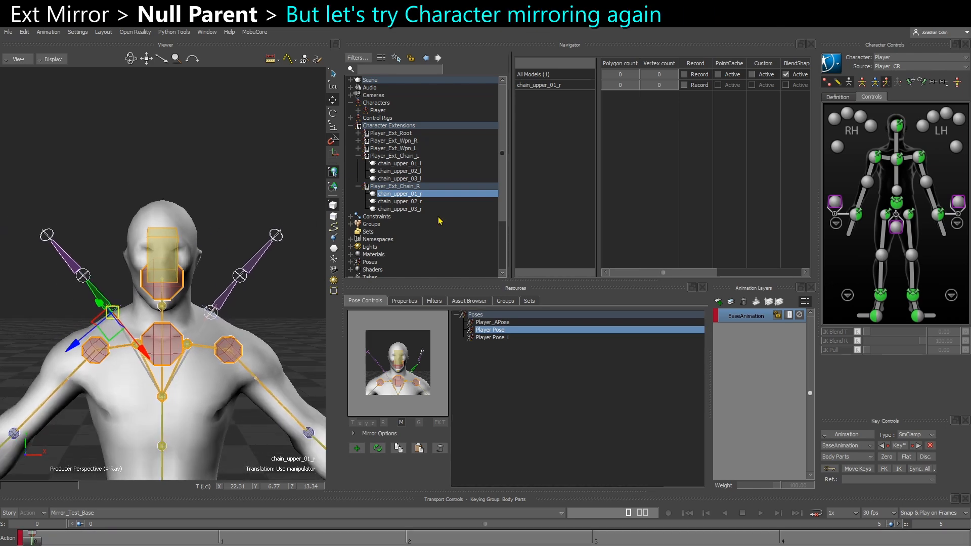
Rename the take Mirror_Test_Base 001 as "Mirror_Test_Base spine_03 as REF"
scroll(417, 222, down, 3)
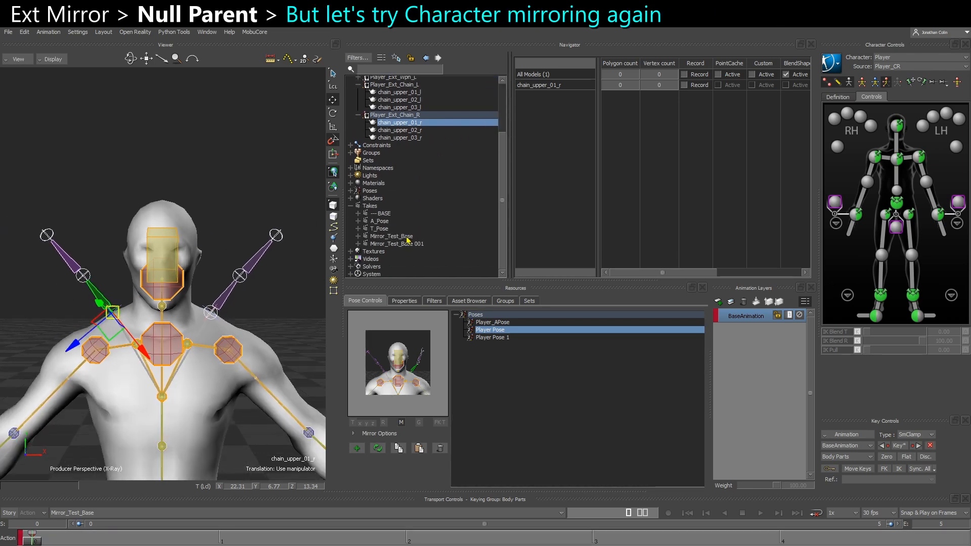
right_click(410, 244)
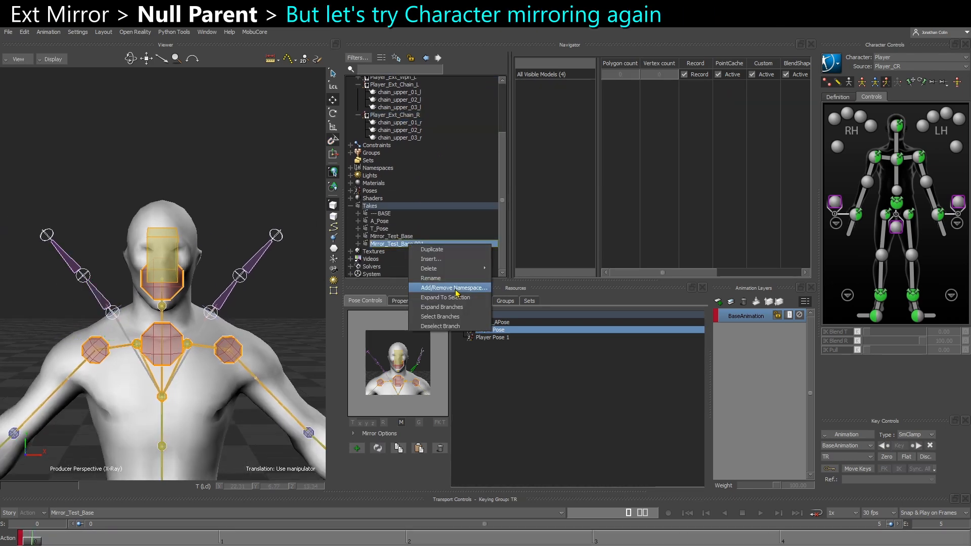
click(455, 283)
text(WIT)
key(BackSpace)
key(BackSpace)
key(BackSpace)
key(BackSpace)
key(BackSpace)
key(BackSpace)
key(BackSpace)
key(BackSpace)
key(BackSpace)
key(BackSpace)
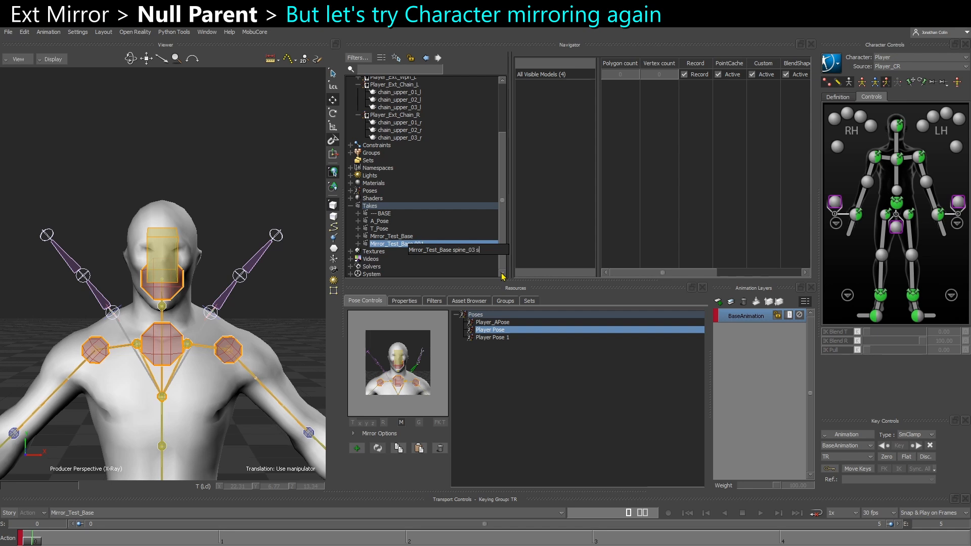
key(Return)
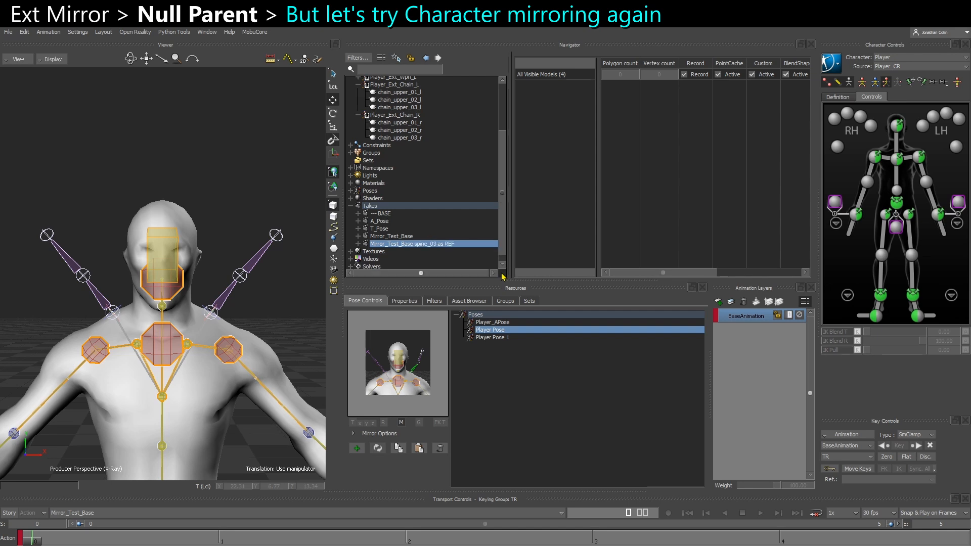
Duplicate the Mirror_Test_Base take and rename the copy as "Mirror_Test_Base Nulls as REF"
click(402, 237)
right_click(402, 236)
click(424, 242)
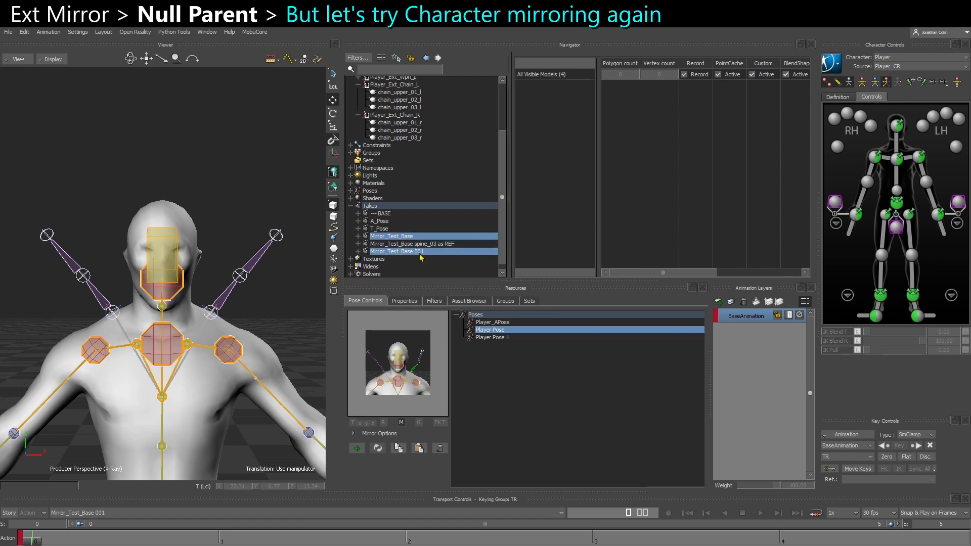
click(422, 251)
right_click(422, 252)
click(440, 284)
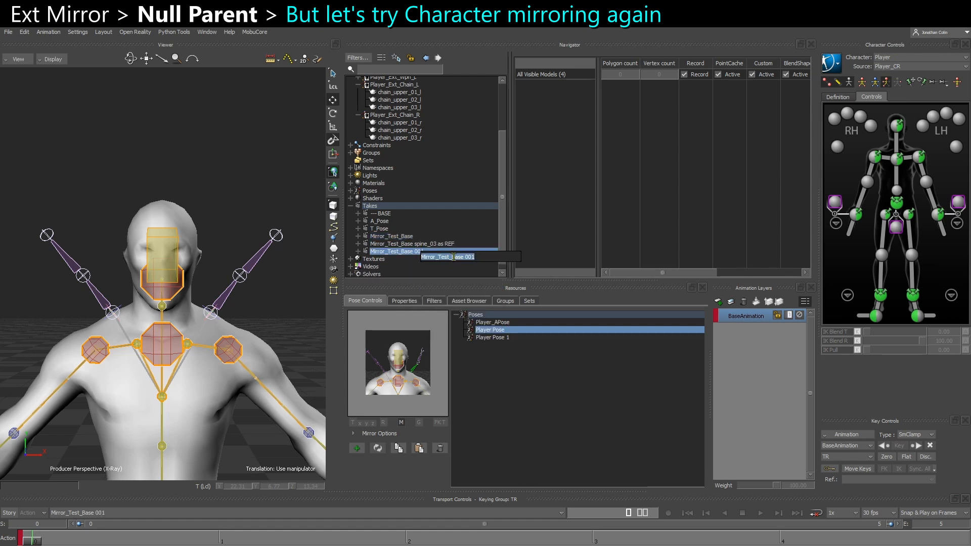
drag(464, 257, 555, 259)
text(Nulls as REF)
key(Return)
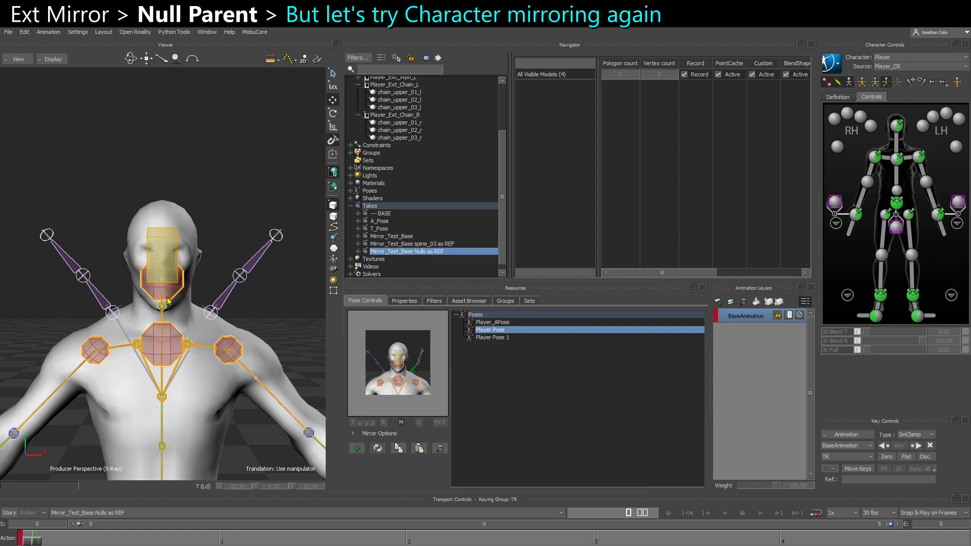
Try mirroring the Player character in the Nulls as REF take by baking to the skeleton and back to the control rig
click(833, 70)
mouse_move(850, 117)
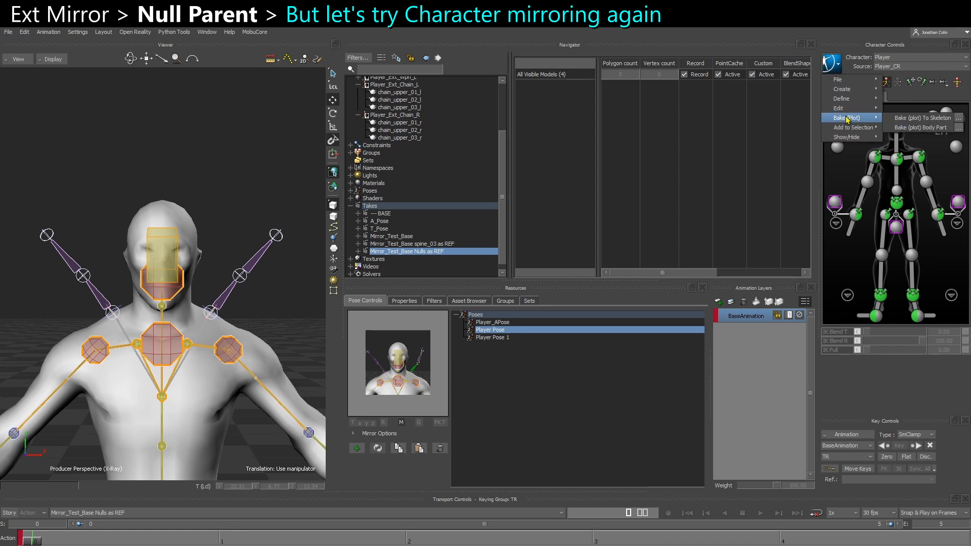
click(913, 119)
click(831, 64)
mouse_move(855, 117)
click(905, 128)
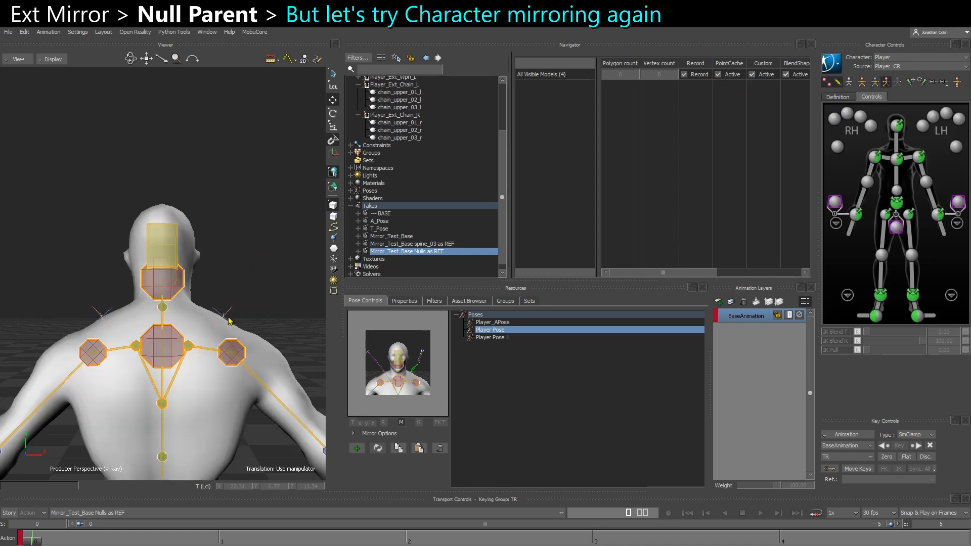
click(849, 84)
shift+drag(253, 295, 207, 253)
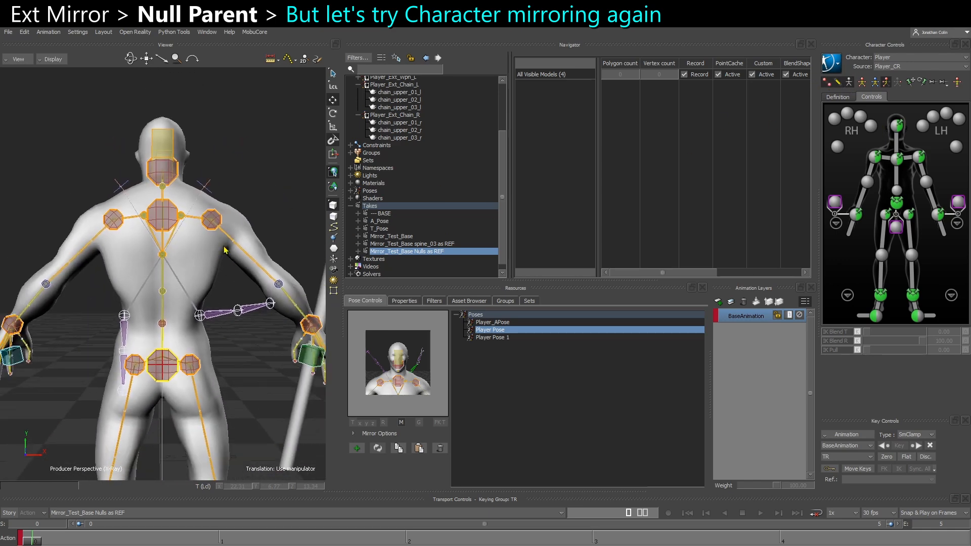
Examine the mirrored chain bones and check in the schematic how both chains are parented relative to REF_Chain_L and REF_Chain_R
click(194, 313)
ctrl+shift+drag(195, 311, 235, 388)
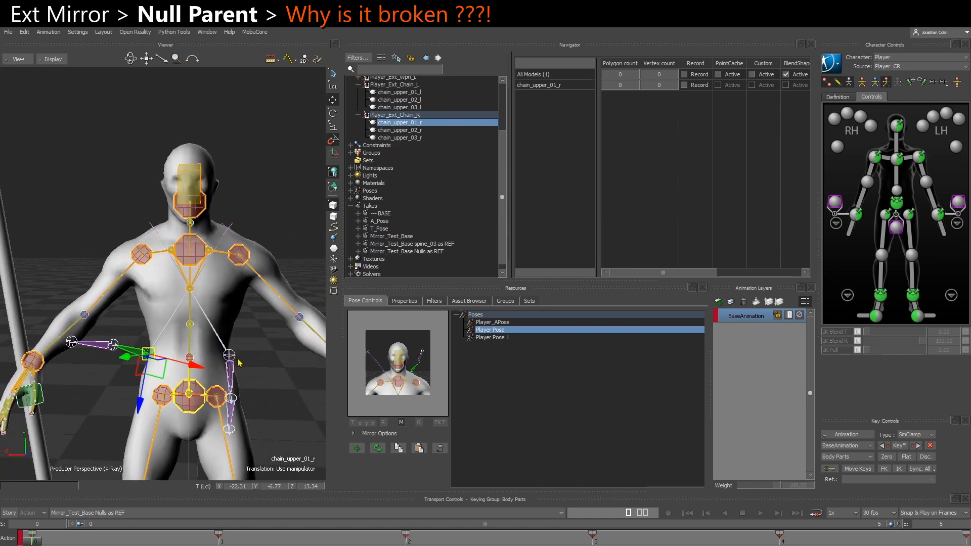
key(ctrl+w)
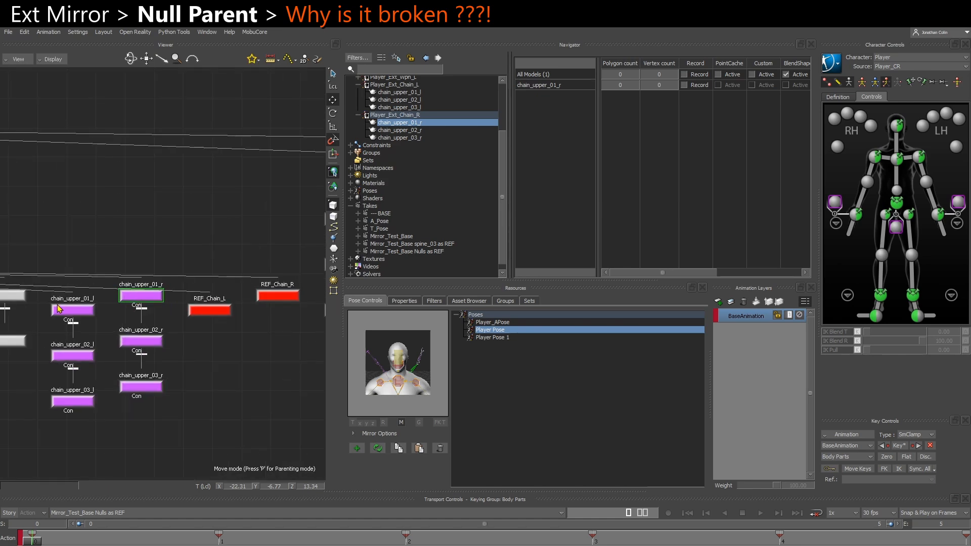
click(278, 296)
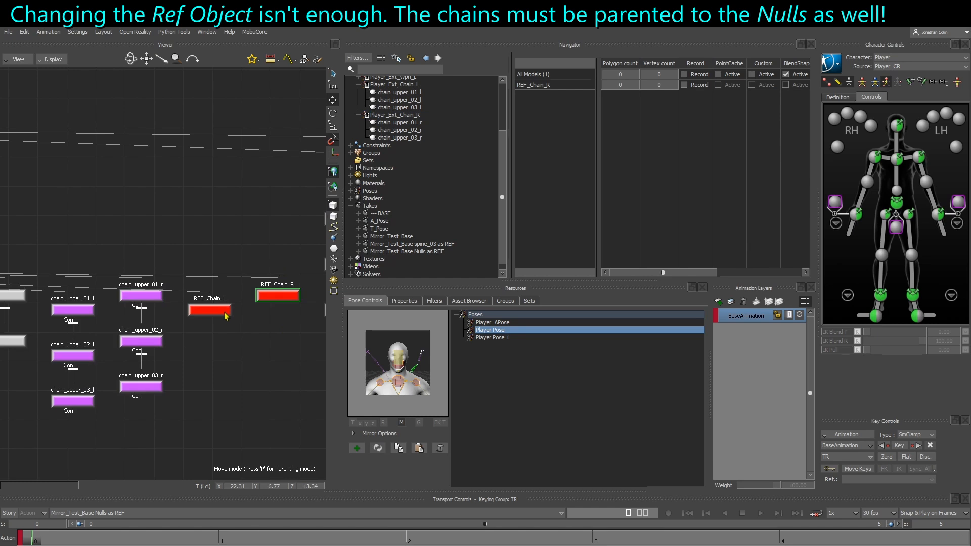
drag(145, 419, 45, 281)
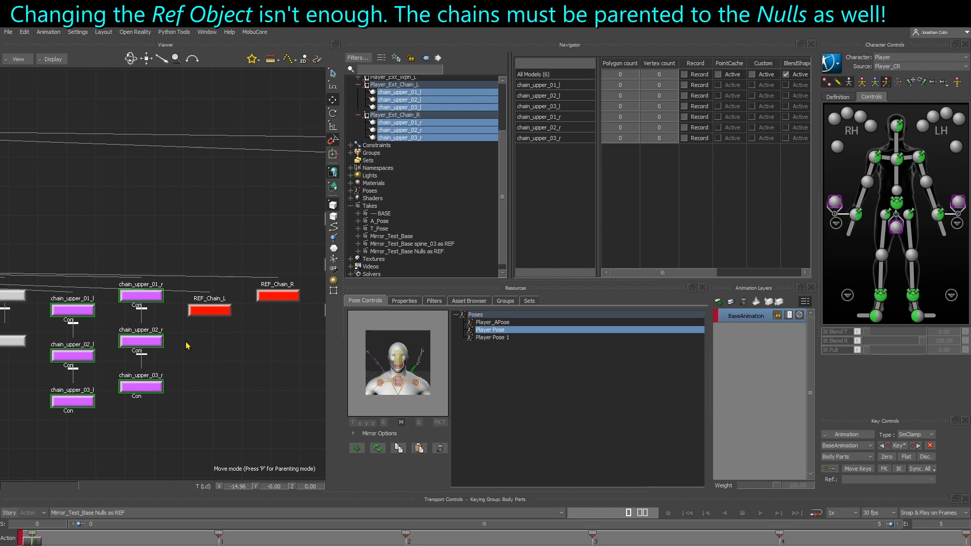
scroll(186, 346, down, 3)
shift+drag(146, 350, 184, 339)
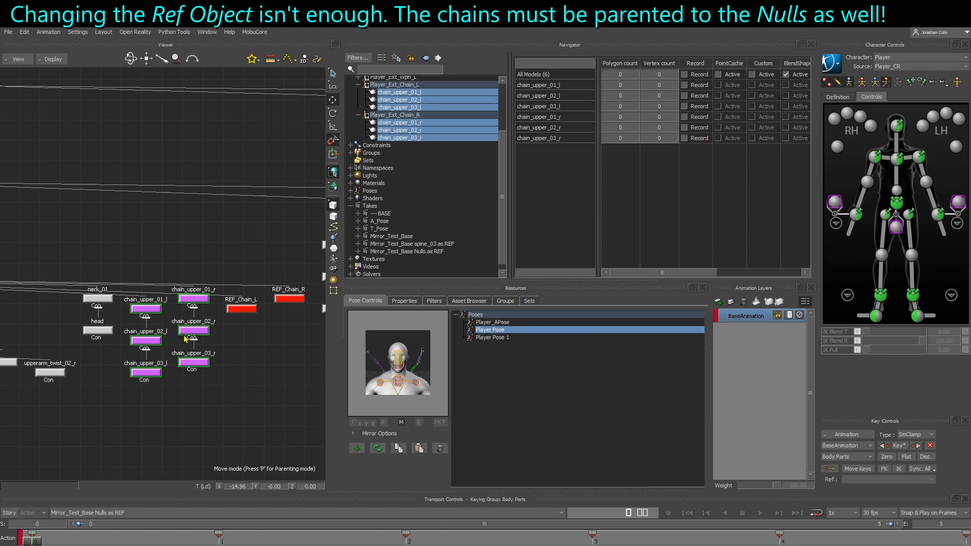
click(260, 343)
shift+drag(267, 365, 238, 357)
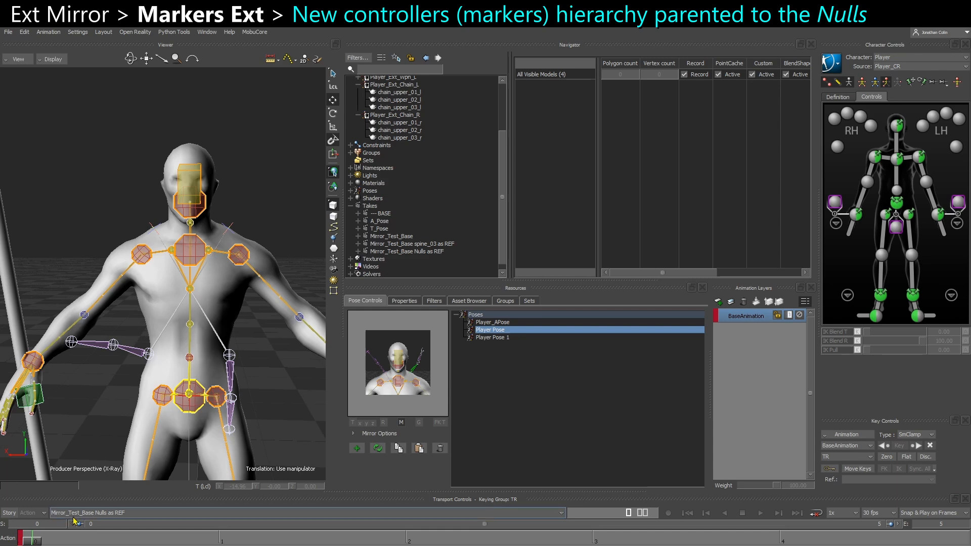
Switch the current take back to Mirror_Test_Base and display the element templates in the Asset Browser
click(56, 513)
click(80, 517)
shift+drag(202, 354, 3, 399)
ctrl+shift+drag(95, 388, 80, 347)
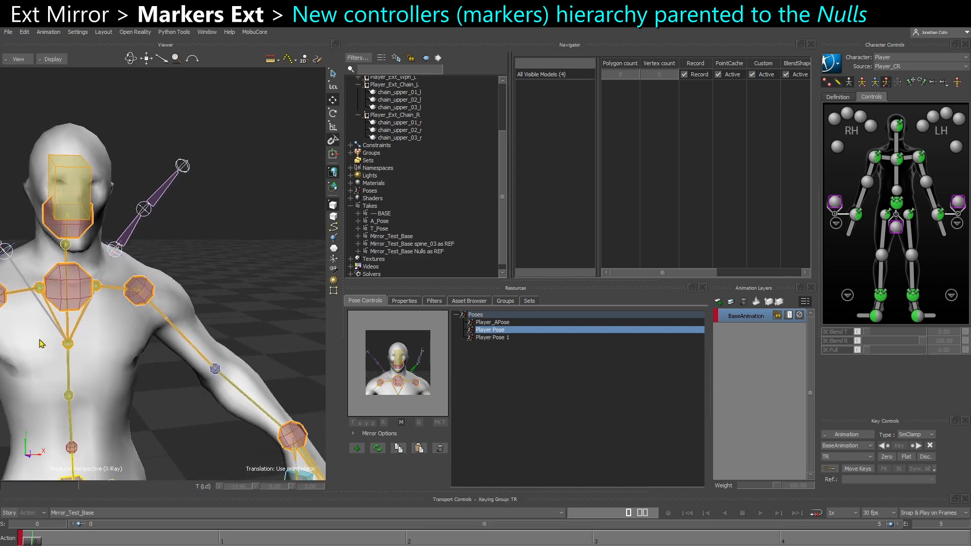
shift+drag(160, 243, 211, 251)
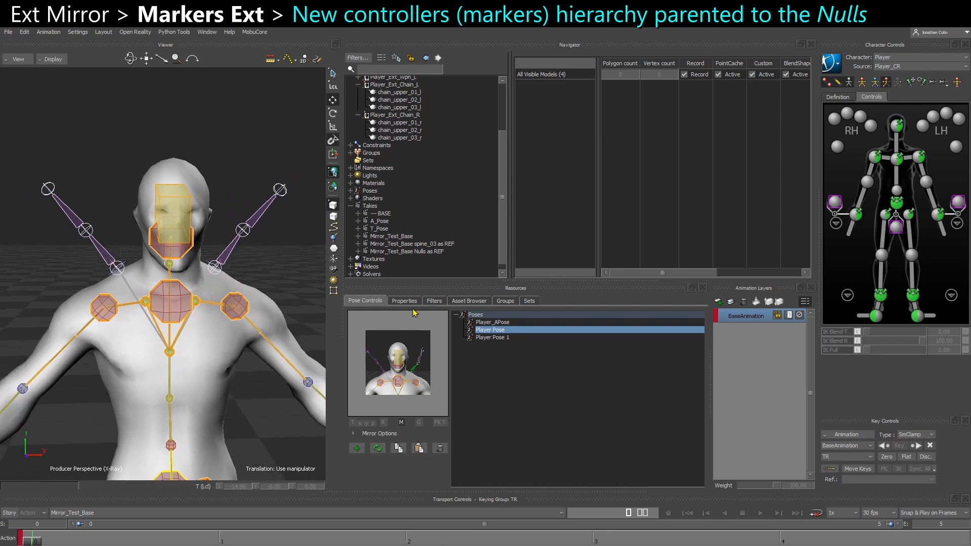
click(470, 301)
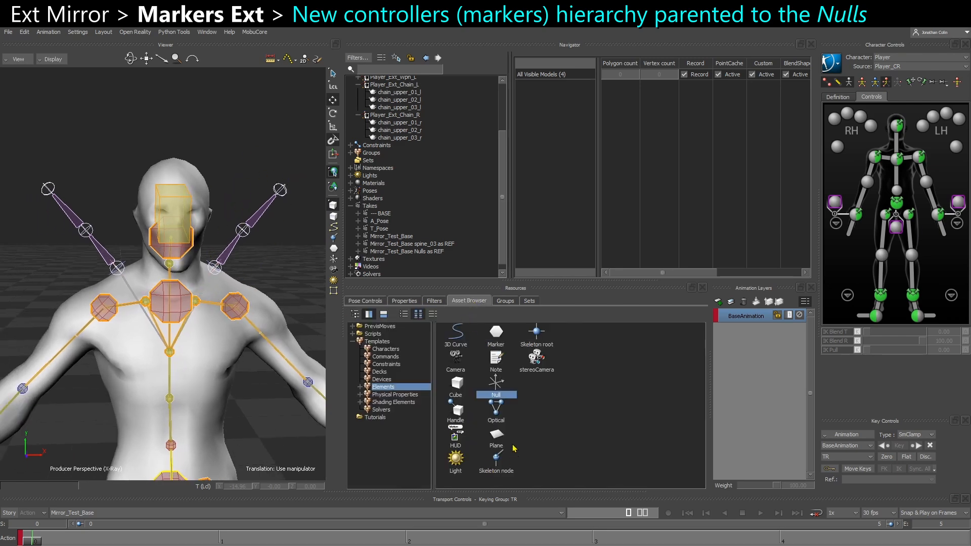
Create a marker and align its translation and rotation to the first bone of the left chain
mouse_move(497, 332)
mouse_down()
mouse_move(485, 364)
mouse_move(255, 411)
mouse_up()
alt+drag(215, 265, 218, 244)
mouse_move(261, 254)
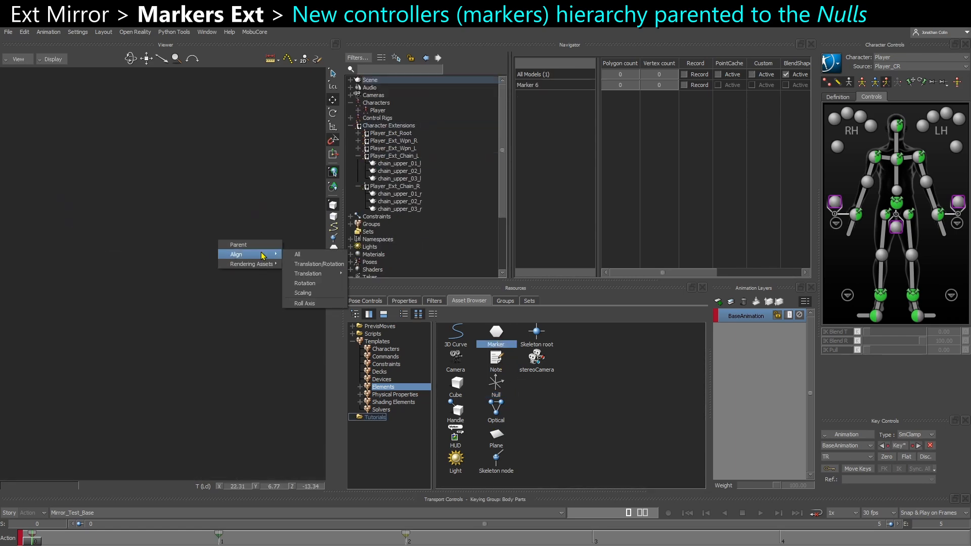
click(322, 264)
shift+drag(233, 281, 195, 301)
mouse_move(195, 301)
ctrl+mouse_down()
mouse_move(232, 330)
mouse_move(263, 324)
ctrl+mouse_up()
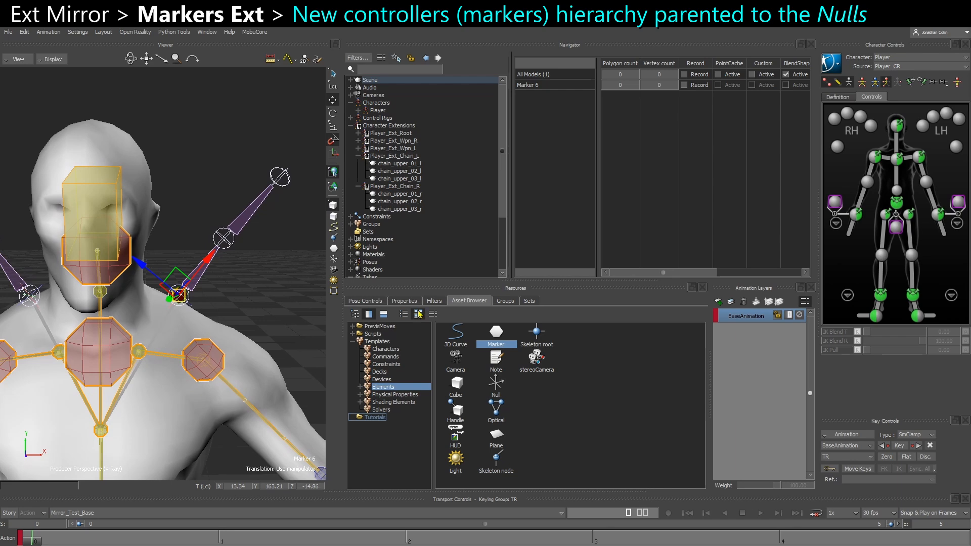
Change the new marker's look to Stick in its marker settings
click(405, 301)
scroll(581, 465, down, 3)
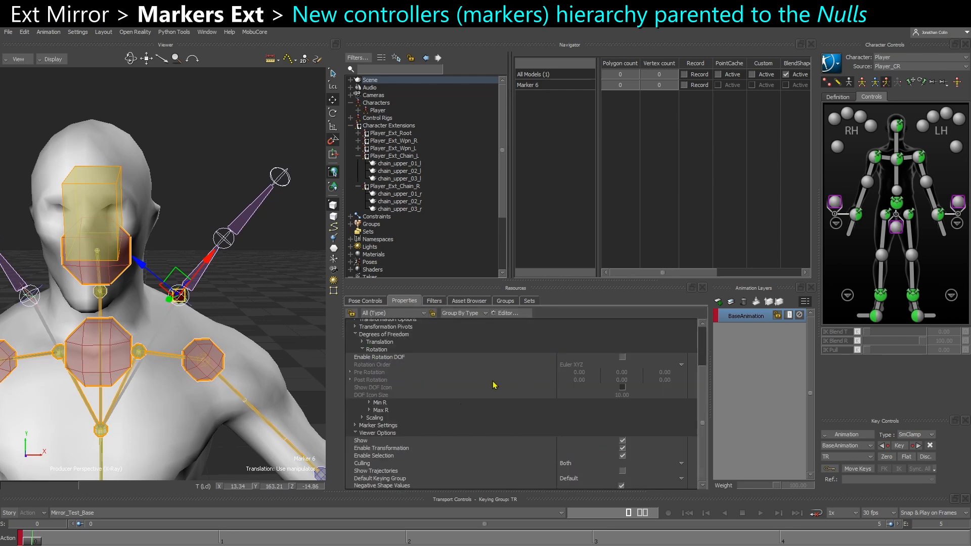
click(355, 426)
scroll(404, 439, down, 2)
click(574, 401)
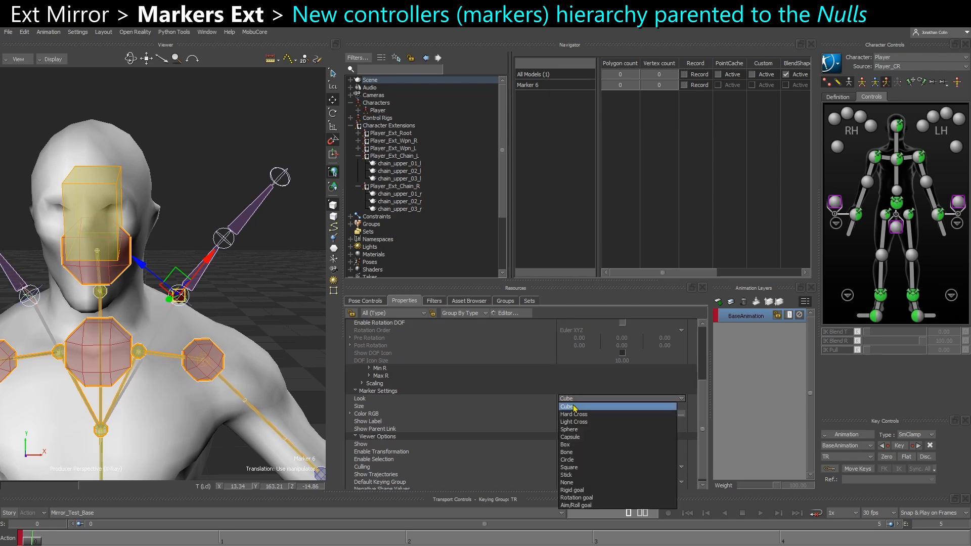
click(567, 475)
scroll(612, 465, down, 1)
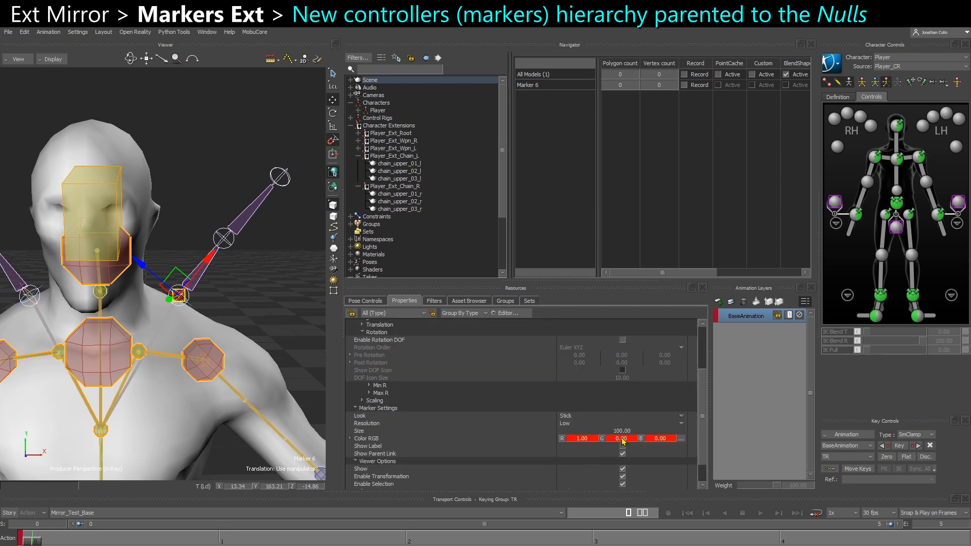
Color the marker yellow (RGB 1, 1, 0) and set its size to 140
drag(627, 443, 736, 444)
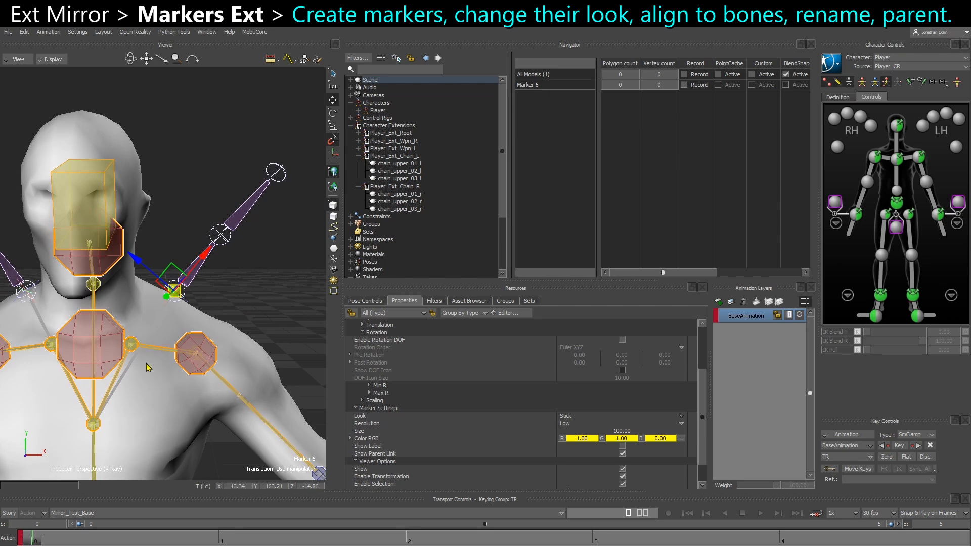
ctrl+drag(212, 276, 224, 311)
drag(619, 430, 642, 435)
ctrl+drag(212, 332, 201, 321)
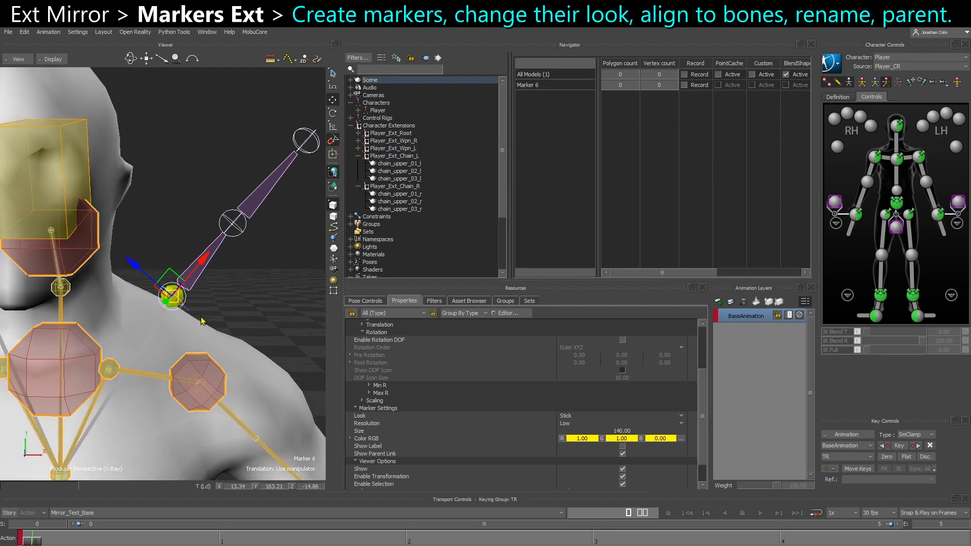
Duplicate the yellow marker and align the copy to the second bone of the left chain
key(ctrl+c)
key(ctrl+v)
alt+drag(245, 213, 248, 191)
mouse_move(281, 206)
middle_drag(257, 256, 255, 259)
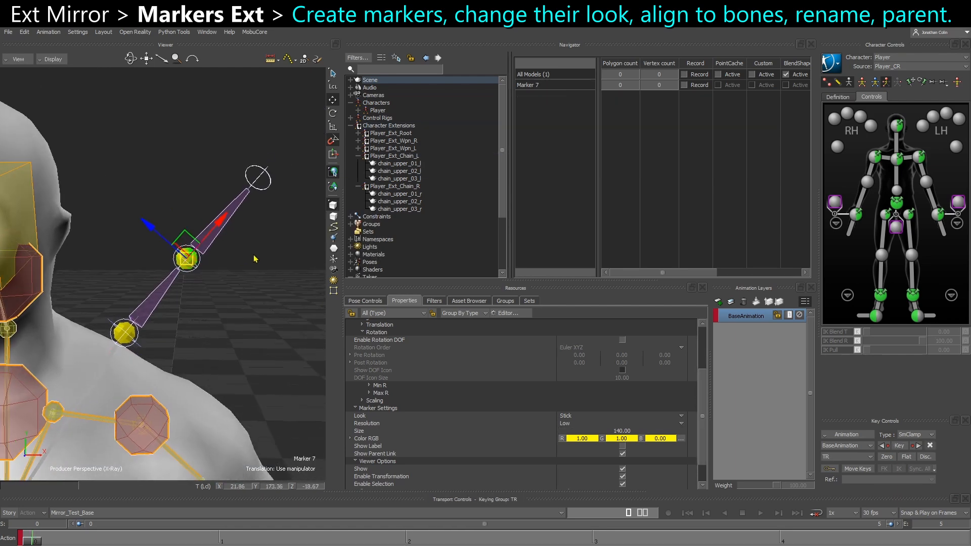
Align a third yellow marker's translation and rotation to the last bone of the left chain
shift+click(263, 193)
right_click(258, 177)
mouse_move(307, 196)
click(338, 191)
mouse_move(214, 276)
alt+mouse_down()
mouse_move(214, 264)
mouse_move(188, 246)
mouse_move(130, 329)
mouse_move(128, 318)
alt+mouse_up()
Parent the three left markers in a chain, Marker 8 under Marker 7 under Marker 6
click(204, 251)
click(185, 260)
click(158, 322)
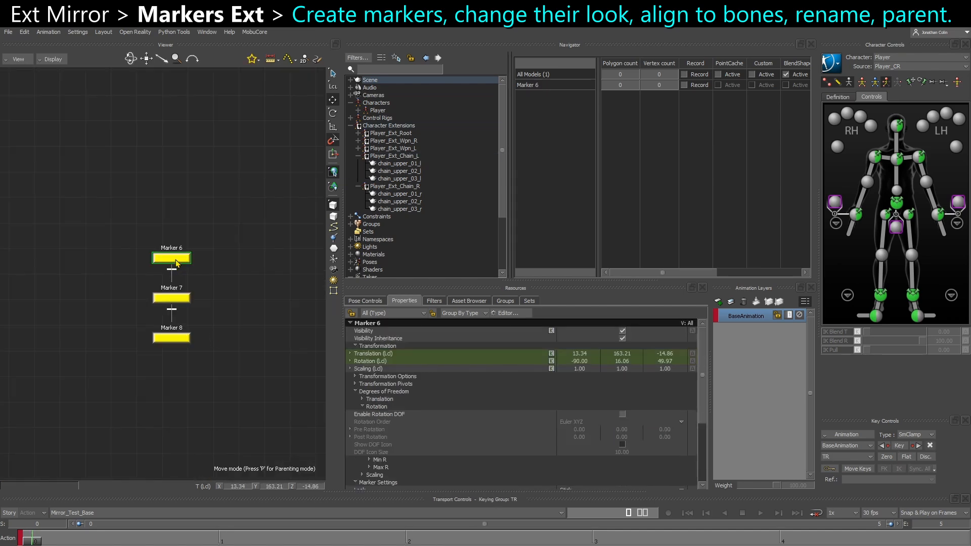
Rename Marker 6 at the top of the hierarchy as CTL_Chain_01_L
click(183, 240)
right_click(181, 267)
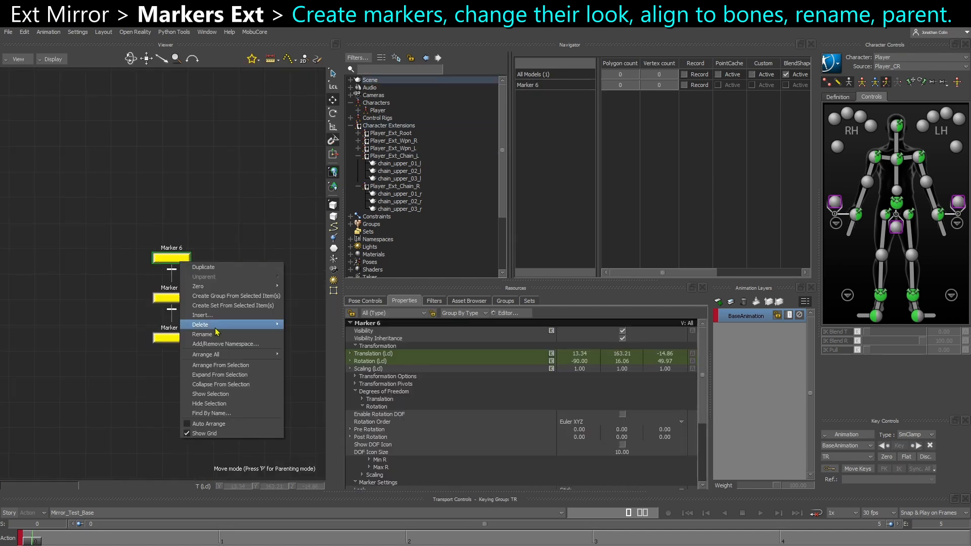
click(221, 337)
text(c)
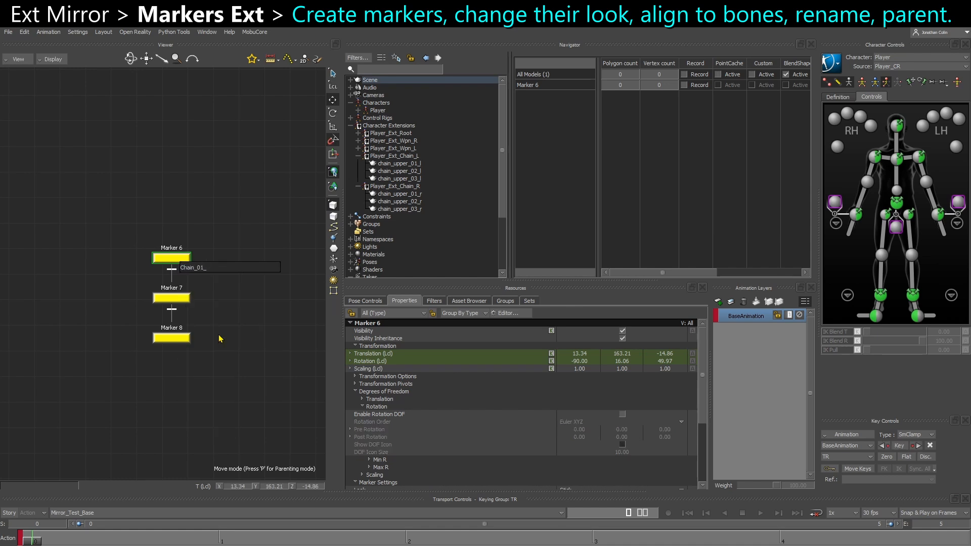
text(CTL_)
key(Return)
Rename the second marker in the hierarchy as CTL_Chain_02_L
right_click(172, 297)
click(211, 377)
key(ctrl+v)
text(2_L)
key(Return)
Rename the lowest marker in the hierarchy as CTL_Chain_03_L
right_click(173, 338)
click(212, 419)
click(556, 384)
right_click(179, 339)
click(236, 408)
text(_L)
key(Return)
Parent the CTL_Chain_01_L marker hierarchy under the REF_Chain_L null
click(174, 272)
click(181, 254)
mouse_move(215, 310)
ctrl+mouse_down()
mouse_move(194, 295)
mouse_move(238, 281)
ctrl+mouse_up()
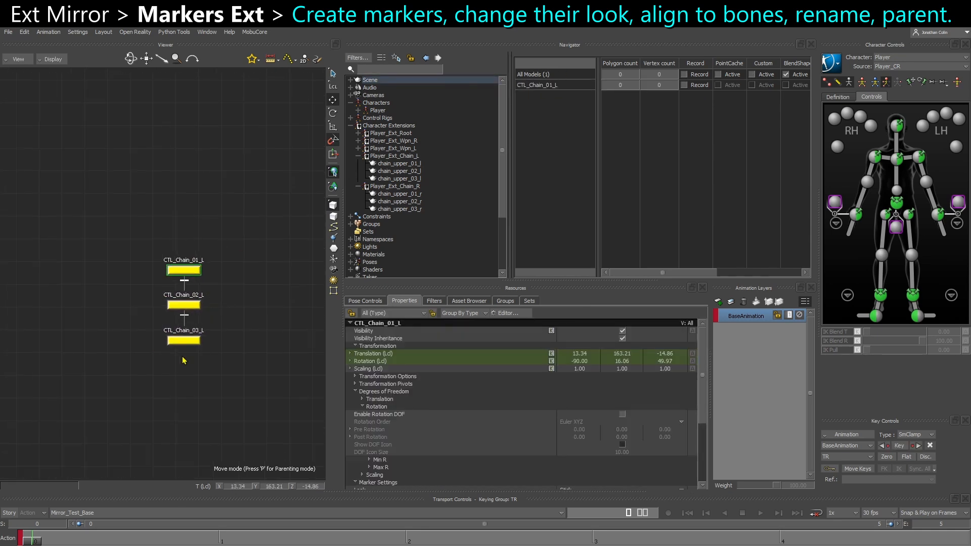
ctrl+drag(164, 337, 126, 325)
shift+drag(51, 328, 202, 347)
shift+drag(66, 205, 123, 259)
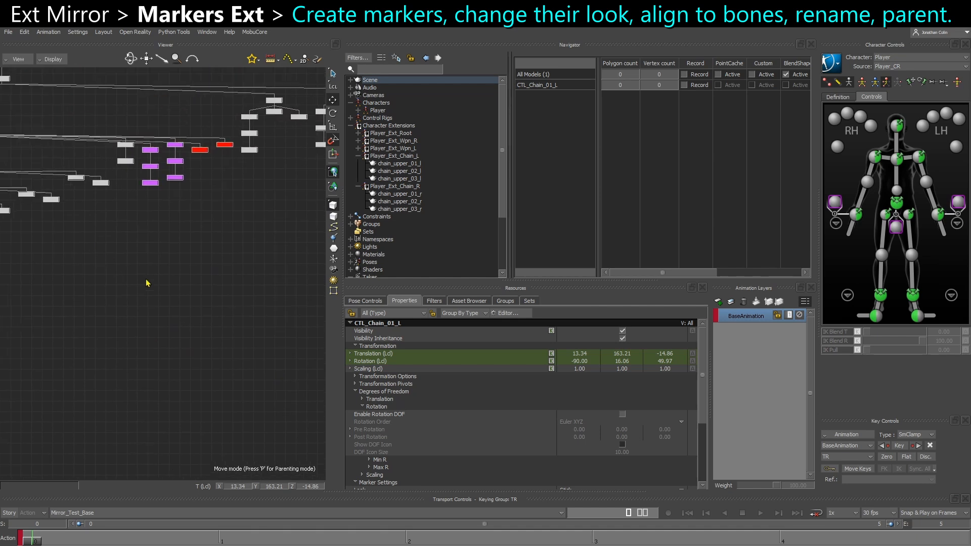
key(ctrl+e)
key(ctrl+w)
shift+drag(252, 217, 193, 275)
ctrl+click(145, 248)
alt+drag(145, 247, 146, 247)
Duplicate the left marker hierarchy and parent the copy under the REF_Chain_R null
click(158, 238)
mouse_move(193, 294)
shift+mouse_down()
mouse_move(232, 277)
mouse_move(210, 262)
mouse_move(185, 371)
shift+mouse_up()
key(ctrl+v)
ctrl+click(244, 217)
alt+drag(245, 219, 233, 210)
click(255, 214)
Edit the name of the top duplicated marker so that it ends in R
right_click(221, 260)
click(271, 289)
click(277, 265)
key(BackSpace)
key(BackSpace)
text(R)
key(Return)
Rename the second duplicated marker as CTL_Chain_02_R
right_click(227, 296)
click(242, 304)
key(End)
key(BackSpace)
key(BackSpace)
key(BackSpace)
text(R)
Rename the third duplicated marker as CTL_Chain_03_R
right_click(226, 343)
click(265, 419)
click(284, 354)
key(BackSpace)
key(BackSpace)
key(BackSpace)
text(R)
key(Return)
Correct the top duplicated marker's name to CTL_Chain_01_R
right_click(217, 262)
click(254, 337)
key(BackSpace)
key(BackSpace)
text(R)
key(Return)
click(246, 284)
Align CTL_Chain_01_R, CTL_Chain_02_R and CTL_Chain_03_R to the matching bones of the right chain
key(ctrl+e)
mouse_move(247, 283)
ctrl+shift+mouse_down()
mouse_move(207, 260)
mouse_move(248, 288)
ctrl+shift+mouse_up()
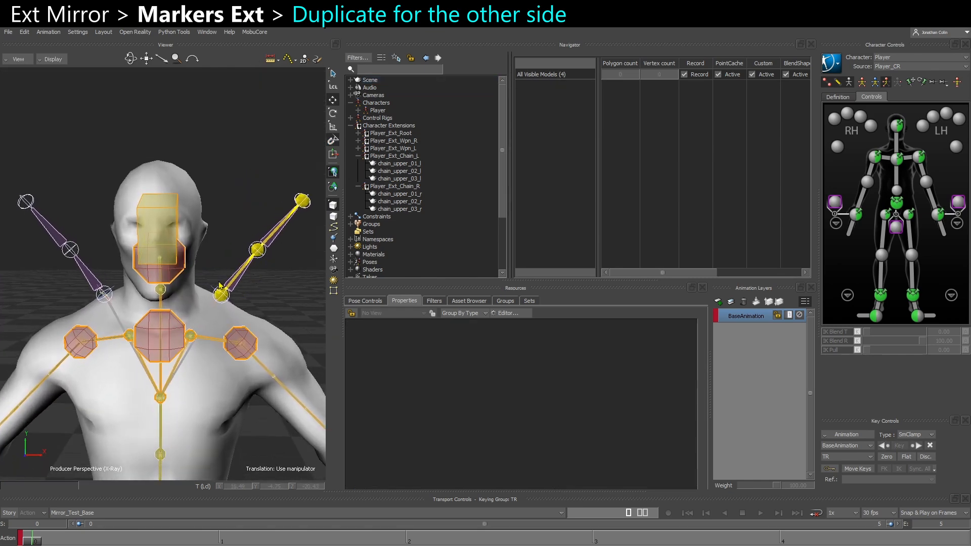
key(ctrl+w)
click(223, 257)
shift+drag(42, 273, 82, 278)
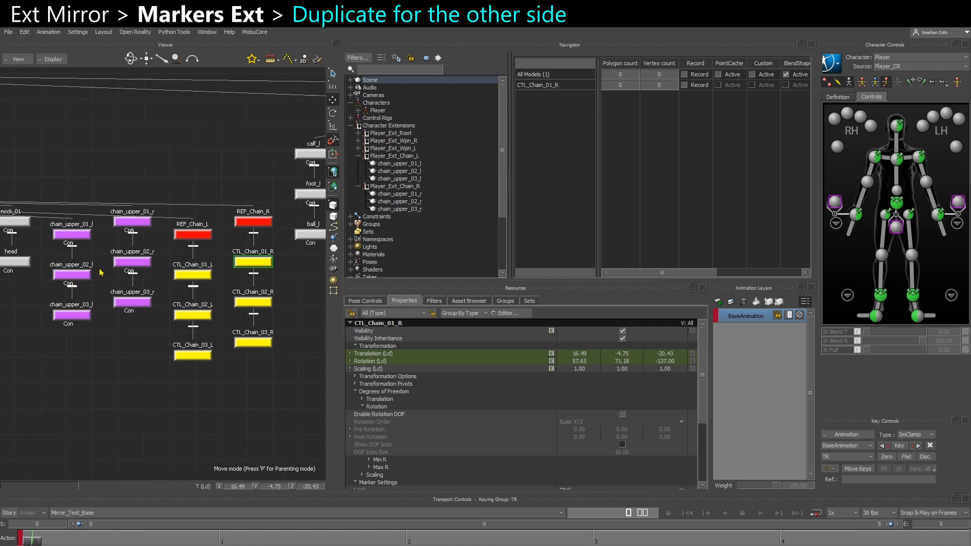
key(ctrl+e)
key(Page_Down)
ctrl+click(67, 248)
key(alt+a)
key(Page_Down)
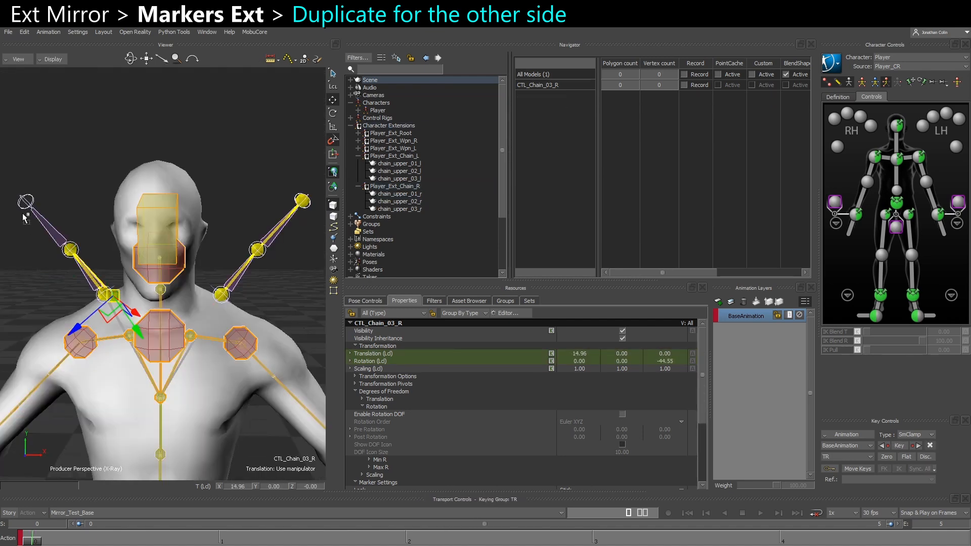
key(ctrl+w)
key(ctrl+e)
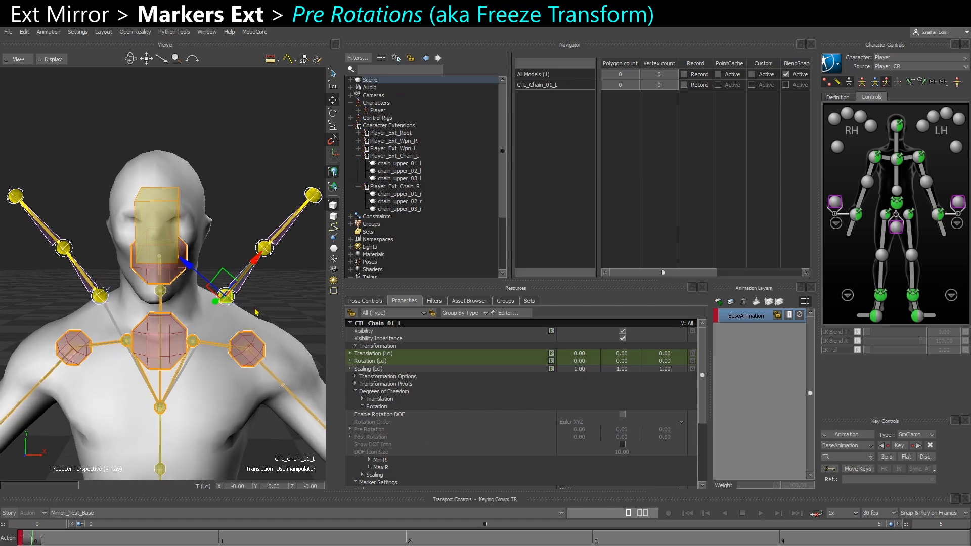
Inspect the local transform values of REF_Chain_L, the parent of CTL_Chain_01_L
key(ctrl+w)
scroll(221, 274, up, 1)
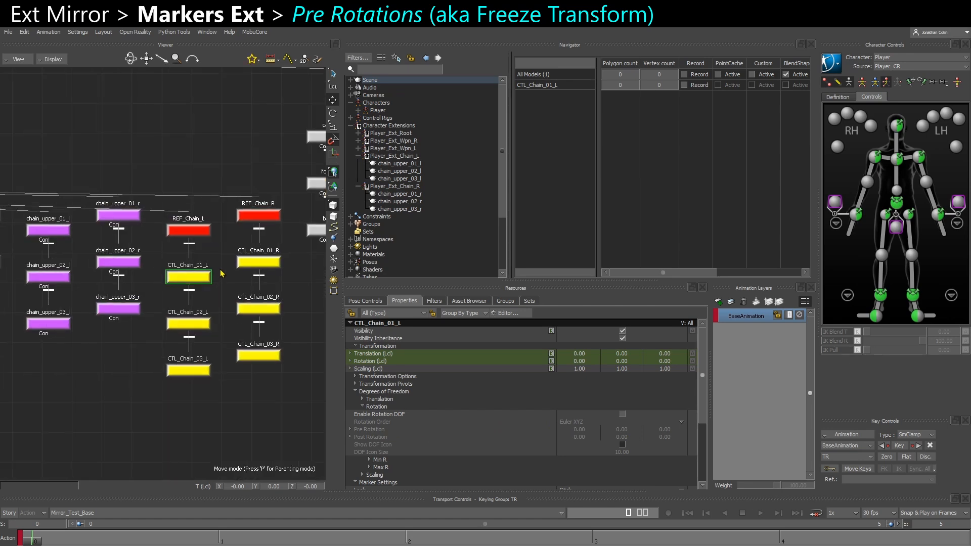
click(197, 230)
key(ctrl+w)
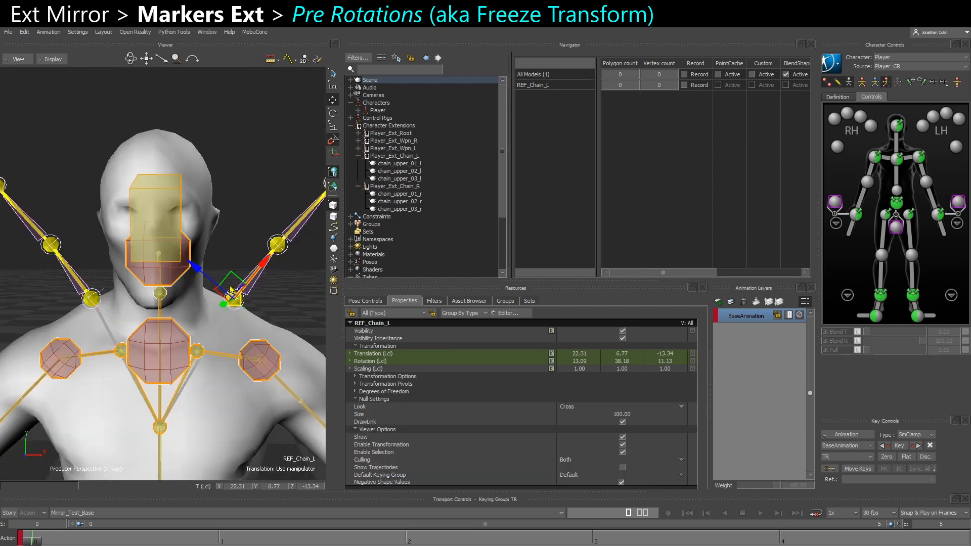
ctrl+shift+drag(279, 292, 239, 309)
click(271, 307)
click(209, 309)
click(251, 301)
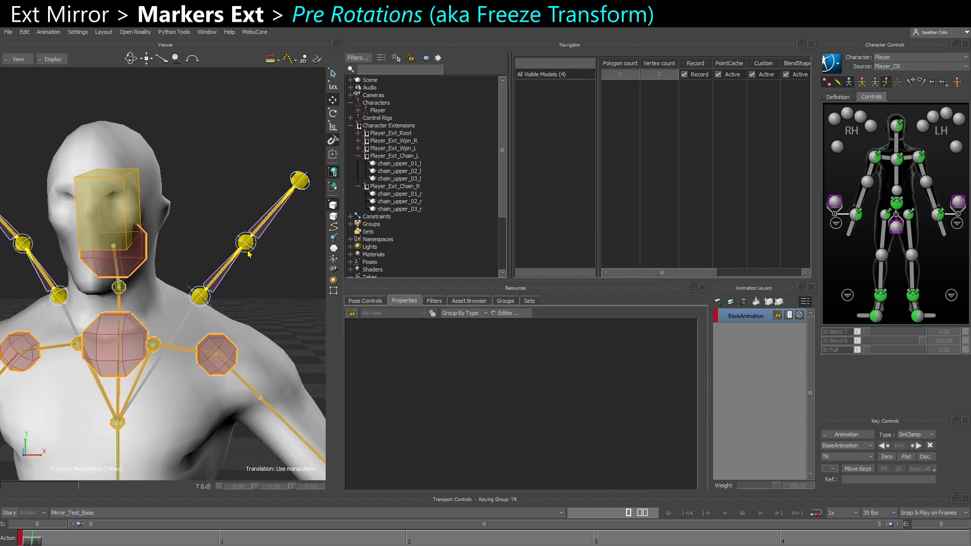
Enable Rotation DOF on the CTL_Chain_02 and CTL_Chain_03 markers of both sides
click(247, 242)
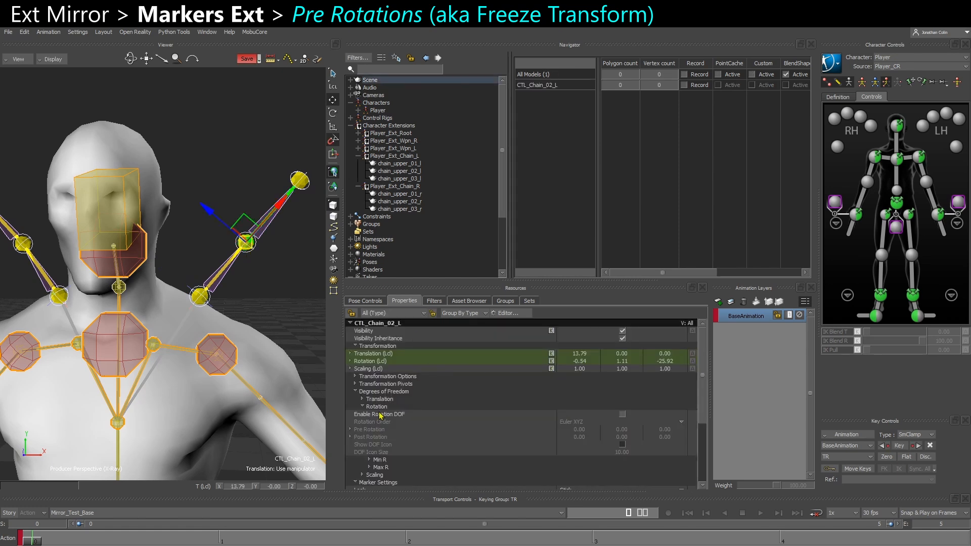
click(622, 414)
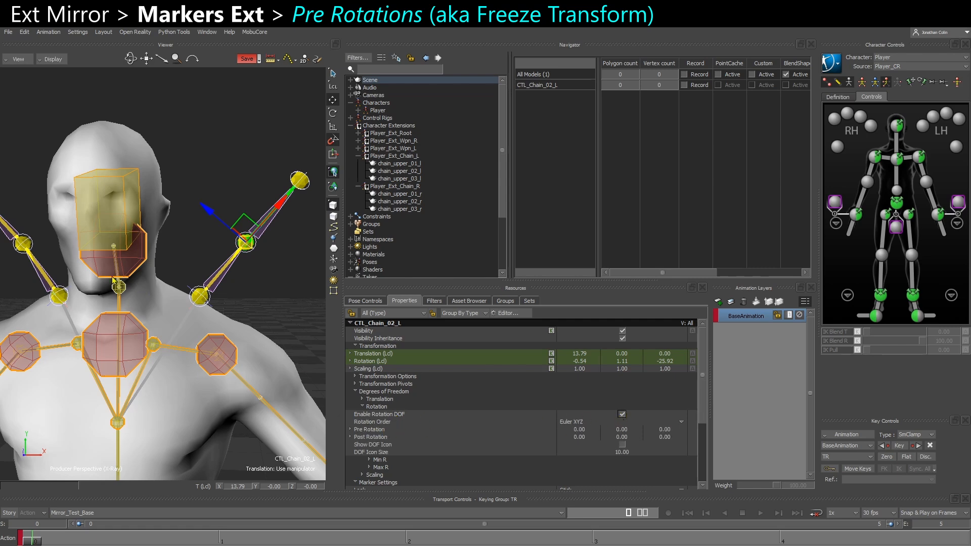
key(ctrl+w)
drag(177, 410, 269, 309)
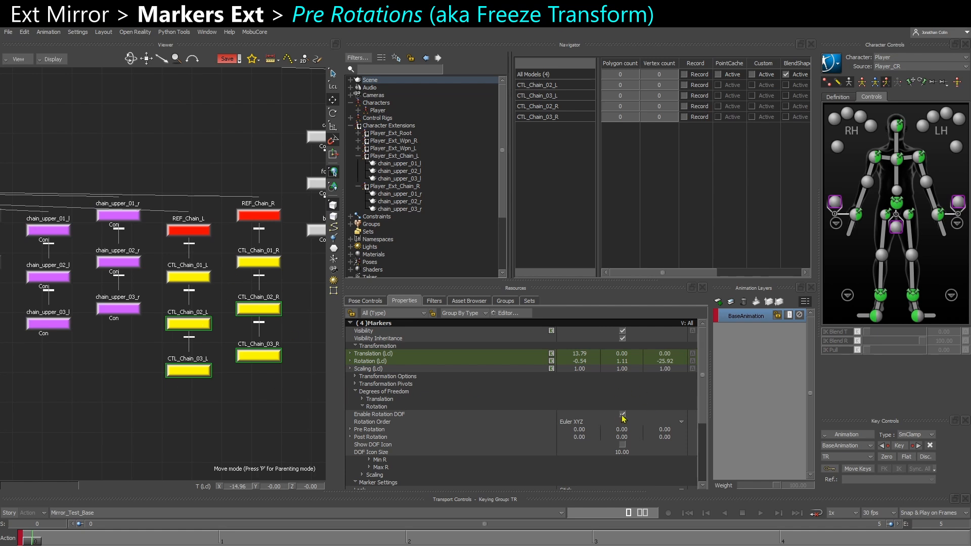
click(461, 362)
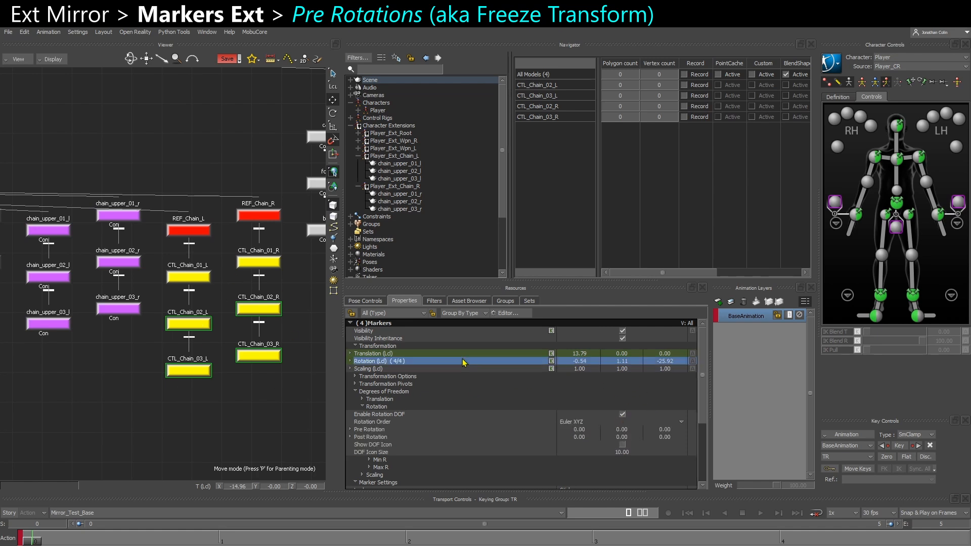
click(518, 430)
Set the Pre Rotation of CTL_Chain_02_L to -0.54, 1.11, -25.92, matching its local rotation
click(208, 323)
key(ctrl+w)
double_click(583, 429)
text(-)
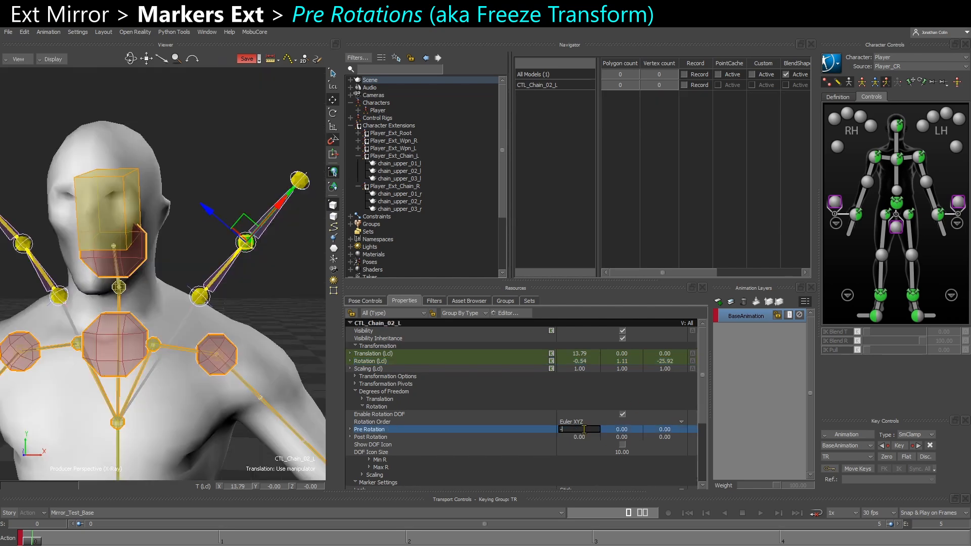
key(Tab)
text(1.11)
key(Tab)
text(-25.92)
key(Return)
Copy the local Z rotation of CTL_Chain_03_L, -44.55, into its Z Pre Rotation
click(300, 180)
double_click(670, 362)
key(ctrl+c)
double_click(669, 429)
key(ctrl+v)
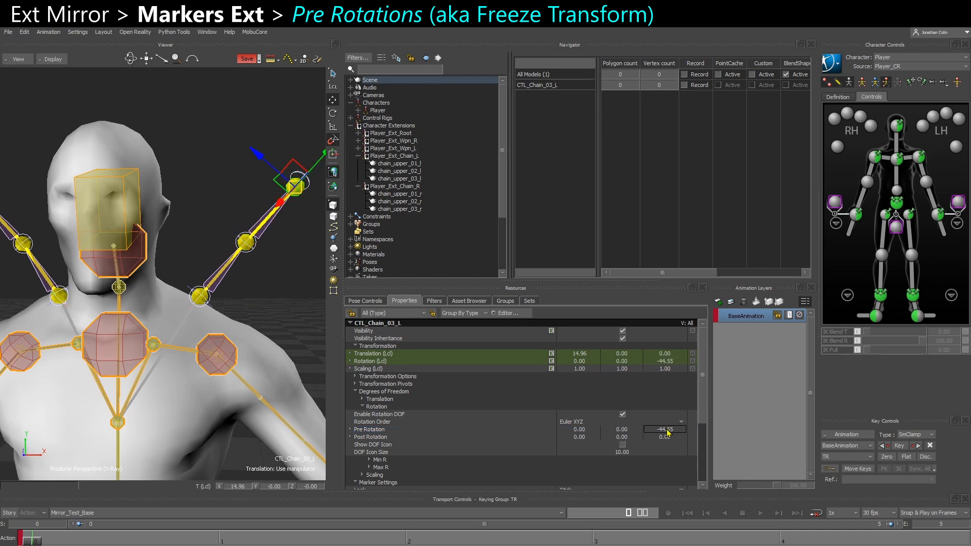
Copy the local X, Y and Z rotation values of CTL_Chain_02_R into its Pre Rotation
shift+drag(20, 246, 99, 265)
click(99, 265)
double_click(584, 361)
key(ctrl+c)
double_click(588, 430)
key(ctrl+v)
double_click(626, 362)
key(ctrl+c)
double_click(622, 429)
key(ctrl+v)
double_click(668, 361)
key(ctrl+c)
double_click(669, 430)
key(ctrl+v)
Copy the local Z rotation of CTL_Chain_03_R, -44.55, into its Z Pre Rotation
click(40, 211)
double_click(660, 362)
key(ctrl+c)
double_click(661, 430)
key(ctrl+v)
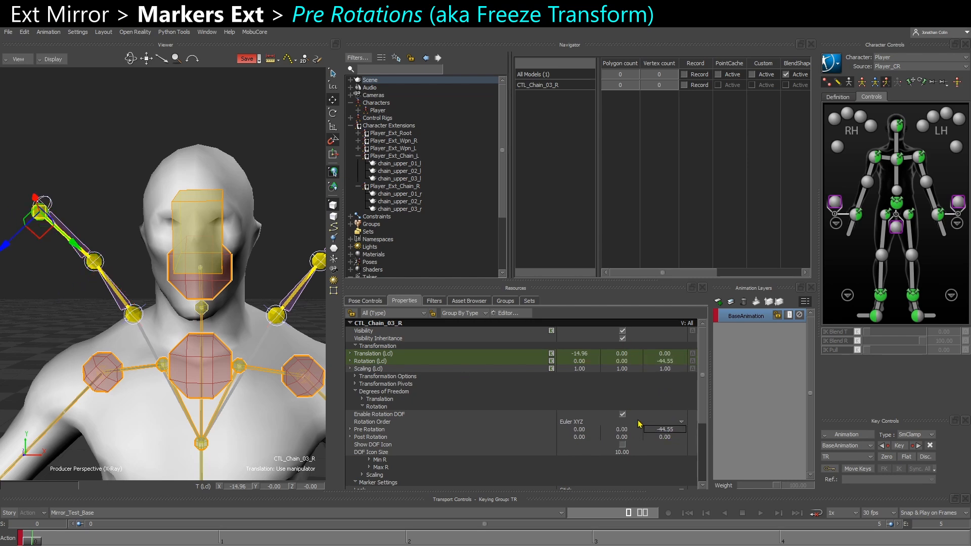
Zero the local rotation of CTL_Chain_02 and CTL_Chain_03 on both the L and R sides together
ctrl+drag(193, 318, 170, 318)
shift+drag(170, 318, 137, 318)
key(ctrl+w)
drag(170, 418, 265, 308)
key(ctrl+w)
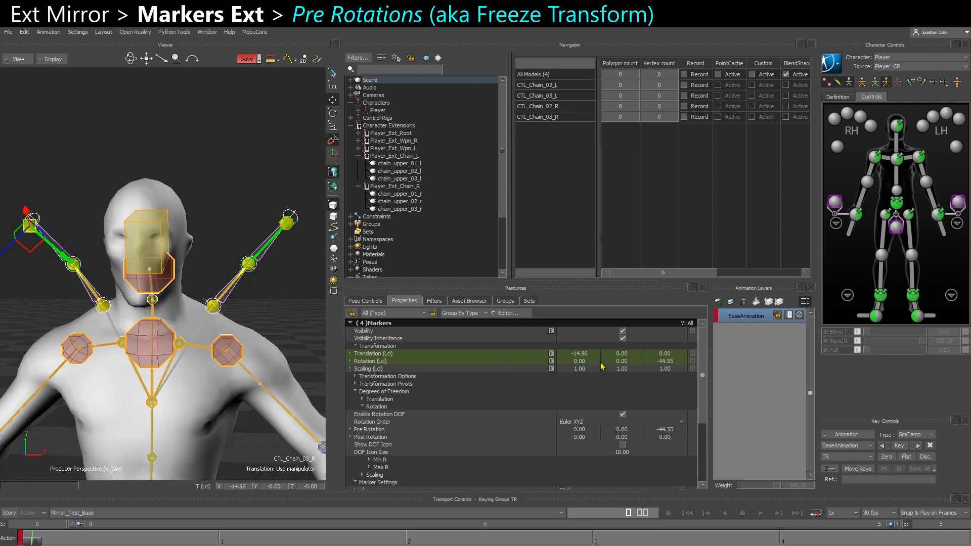
key(Tab)
key(Tab)
text(0)
key(Return)
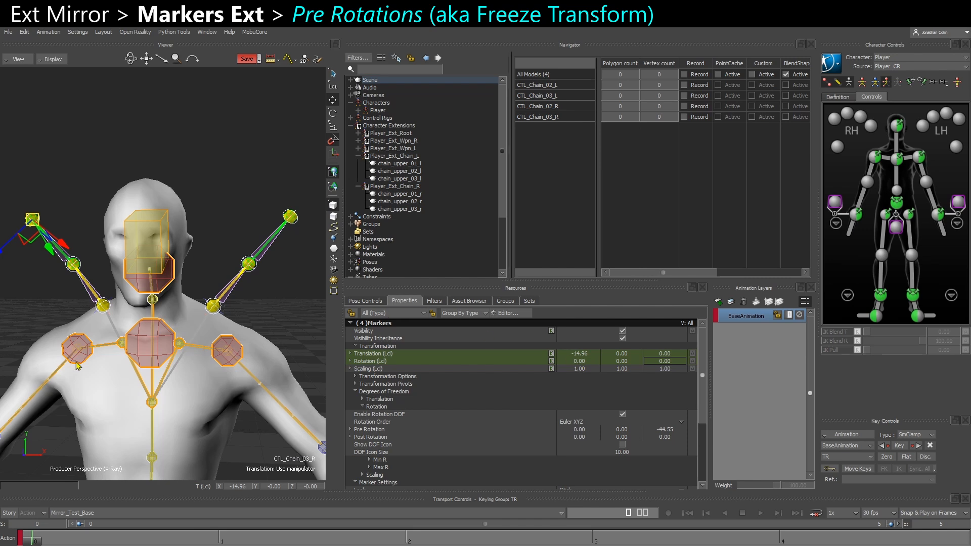
Expand the Constraints tree down to the relations inside the Driven_Constraints folder
scroll(110, 379, down, 1)
click(351, 216)
click(358, 216)
scroll(404, 234, down, 2)
double_click(405, 232)
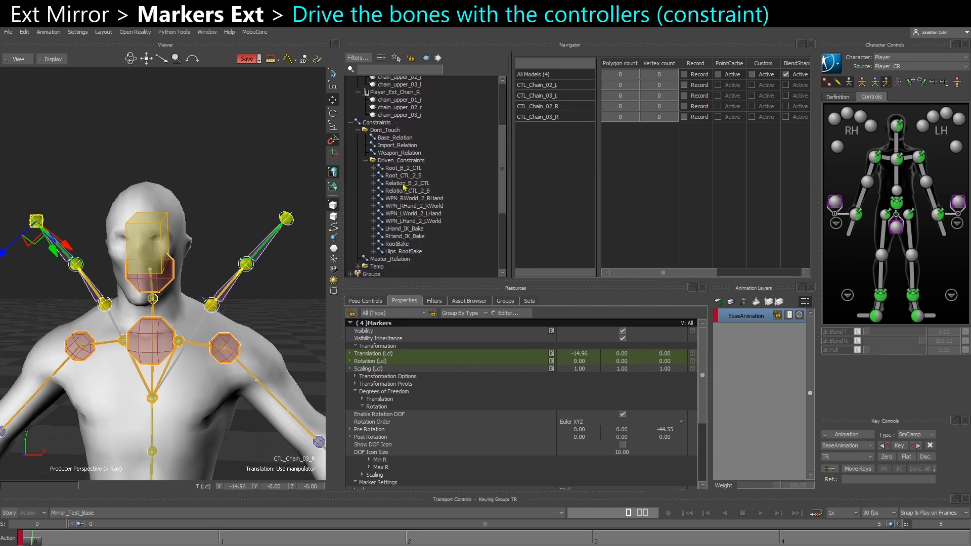
Display the chain bones and controllers in the schematic view and open the Relation_B_2_CTL constraint graph
key(ctrl+w)
scroll(210, 313, down, 5)
scroll(159, 302, up, 2)
scroll(170, 326, up, 2)
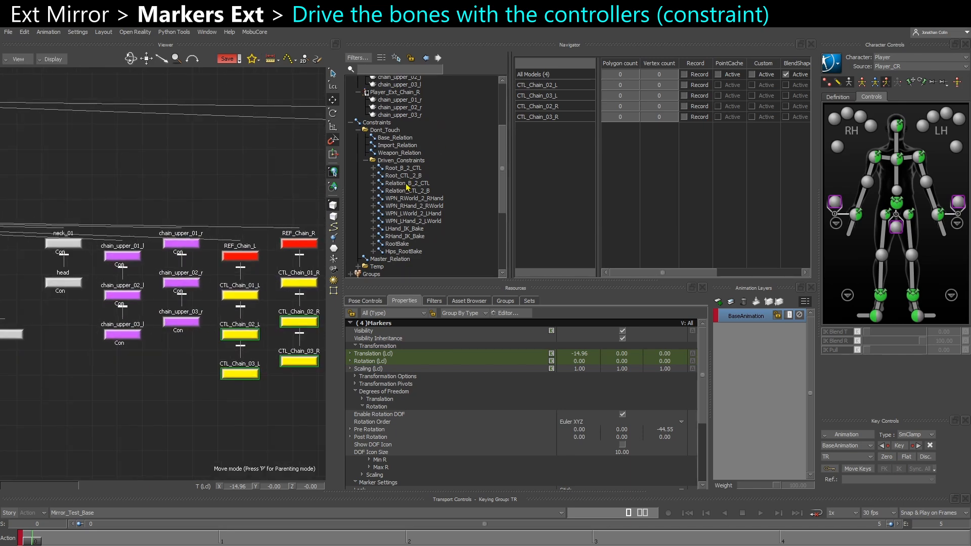
double_click(405, 183)
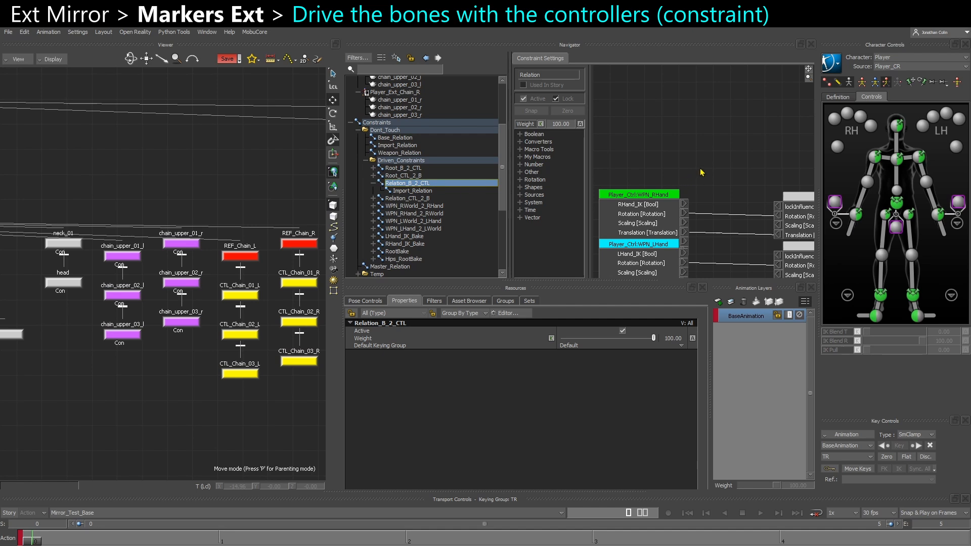
scroll(700, 172, down, 4)
drag(590, 210, 572, 210)
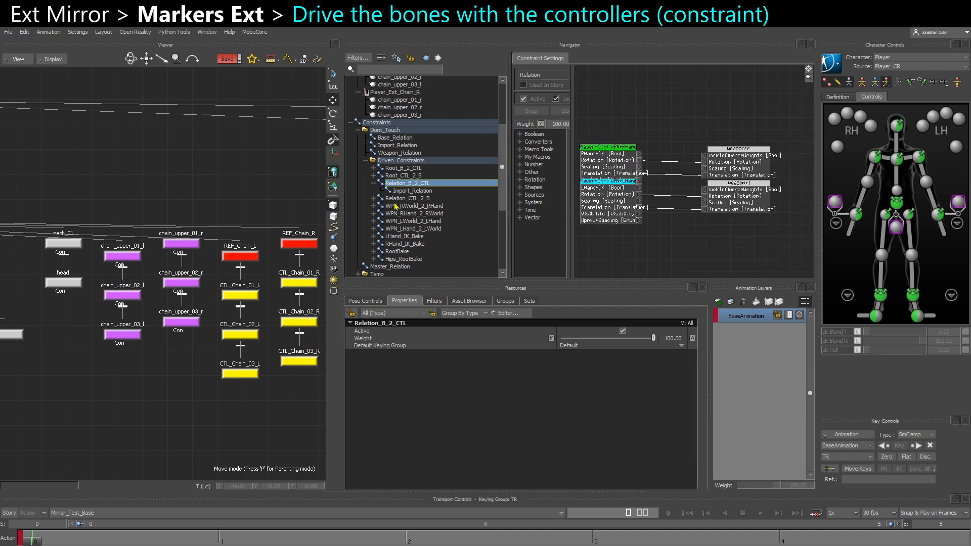
drag(509, 230, 482, 230)
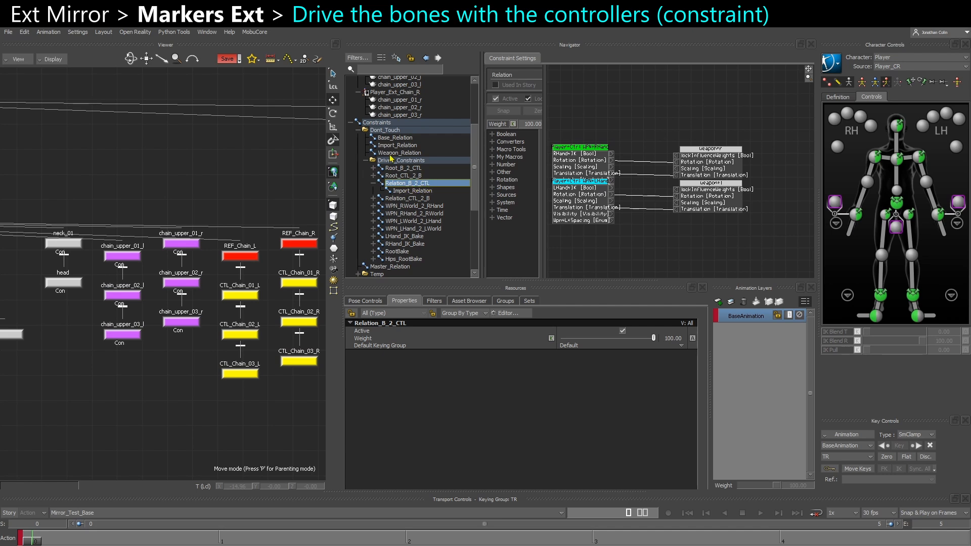
Examine how Master_Relation and Relation_CTL_2_B connect the weapon bones and controllers
click(396, 267)
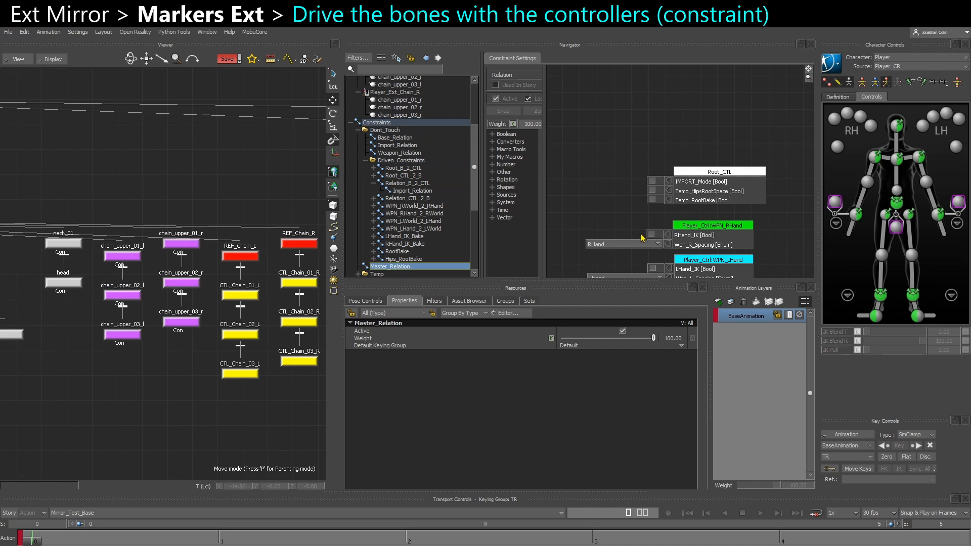
click(417, 198)
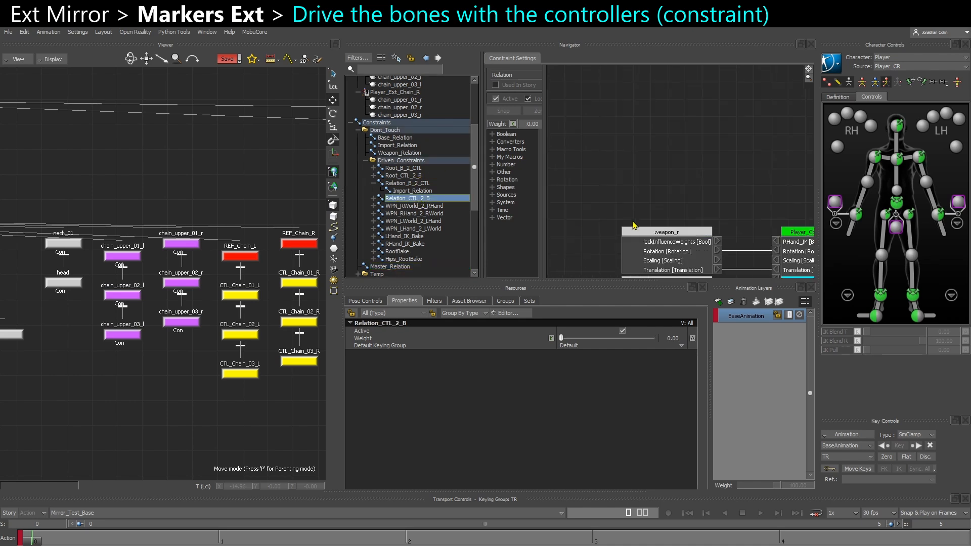
shift+drag(654, 217, 580, 131)
scroll(635, 177, down, 2)
shift+drag(641, 201, 648, 159)
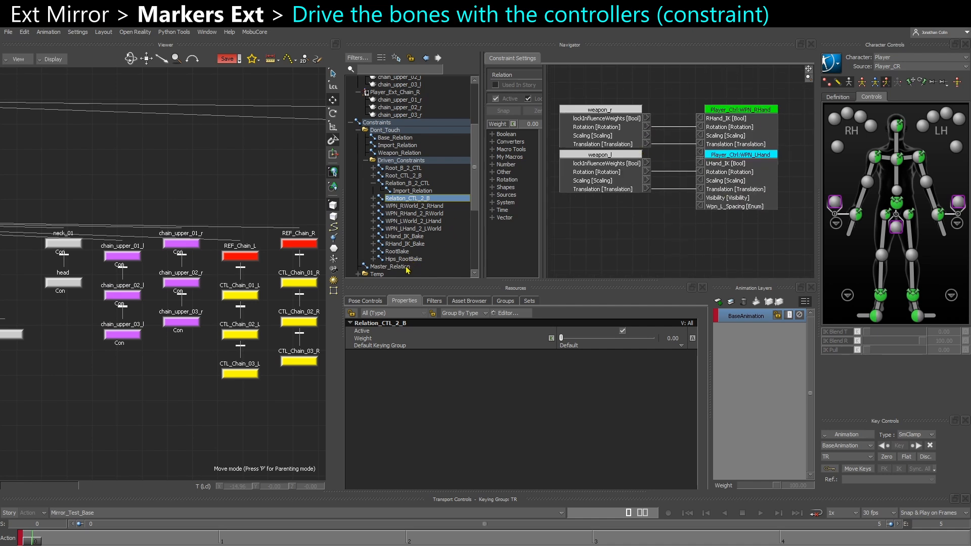
click(399, 266)
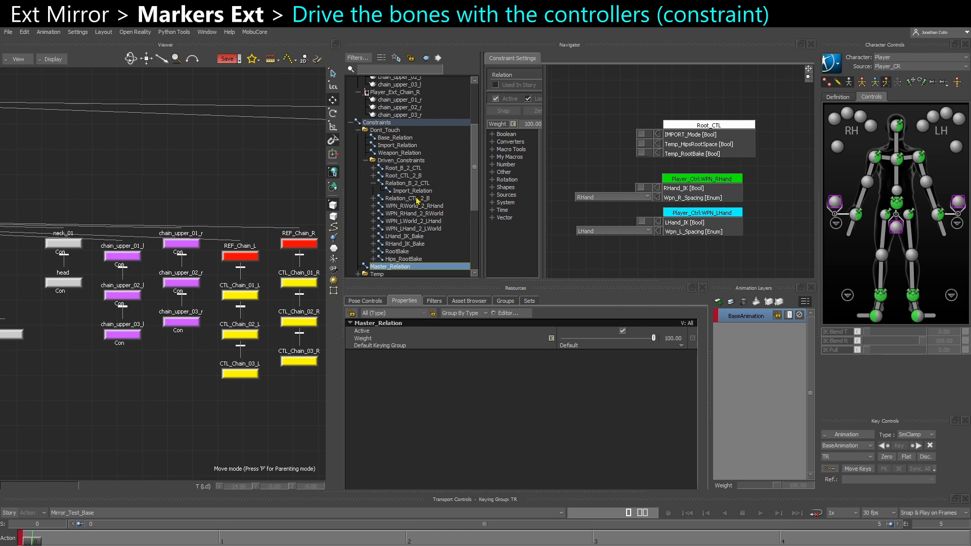
click(418, 199)
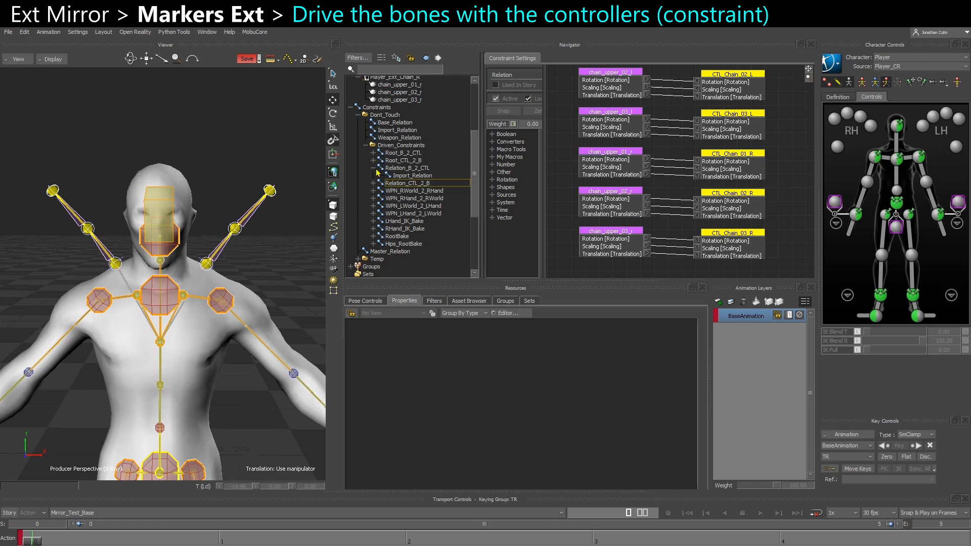
Review the links between the chain_upper bones and CTL_Chain controllers in Relation_B_2_CTL and Relation_CTL_2_B, and collapse Driven_Constraints
click(374, 168)
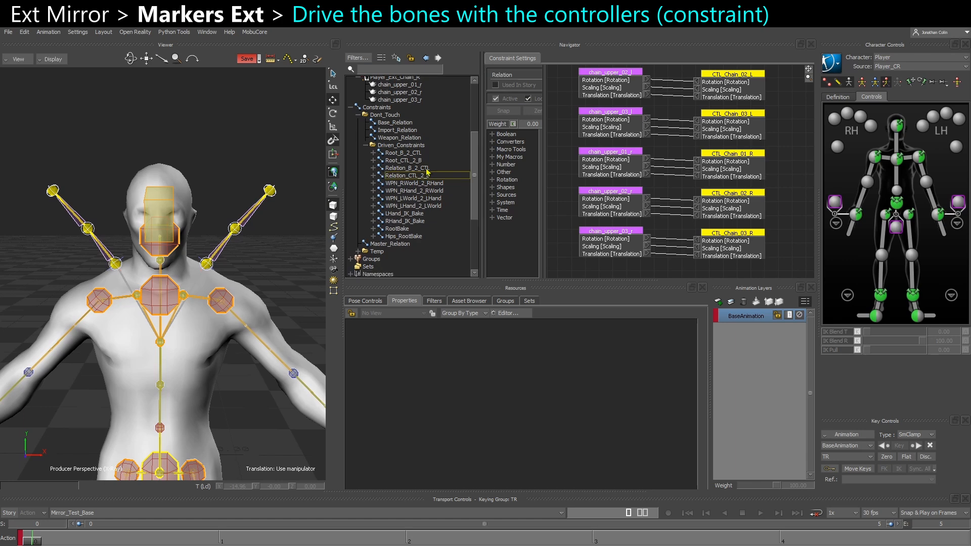
click(428, 169)
ctrl+drag(642, 206, 623, 251)
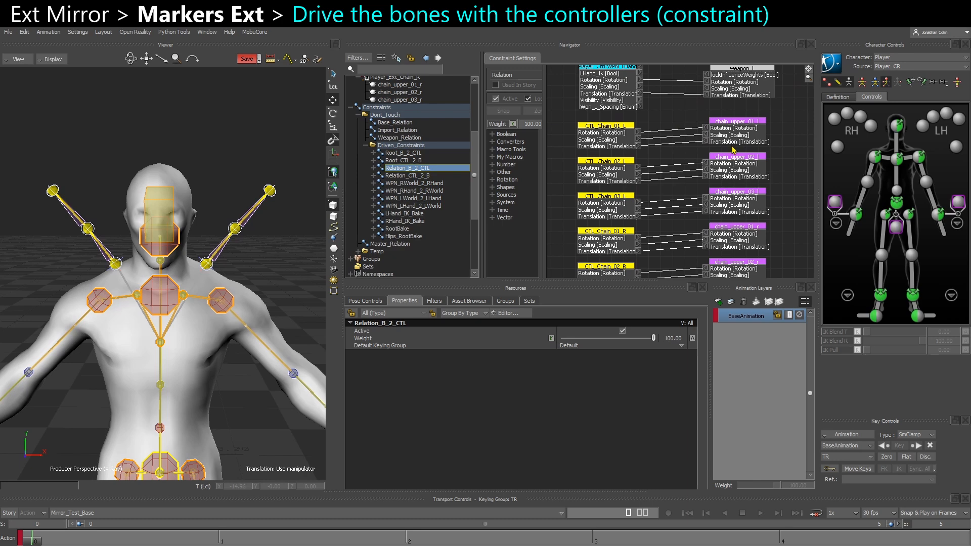
shift+drag(732, 146, 724, 146)
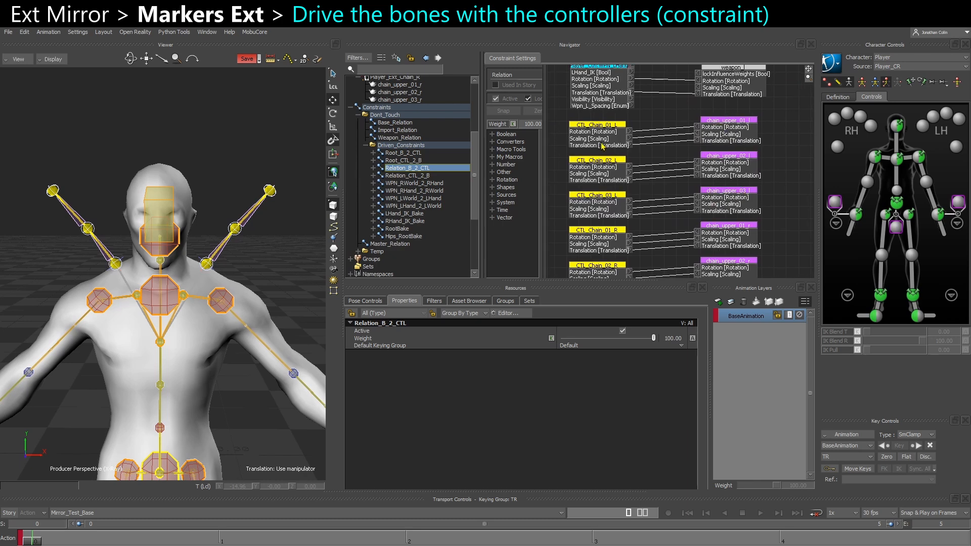
drag(722, 114, 732, 197)
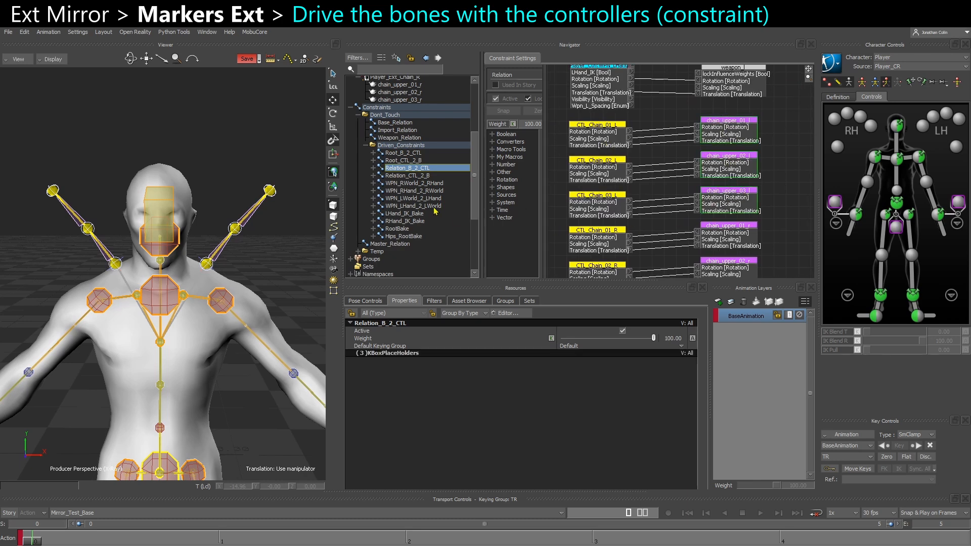
click(413, 175)
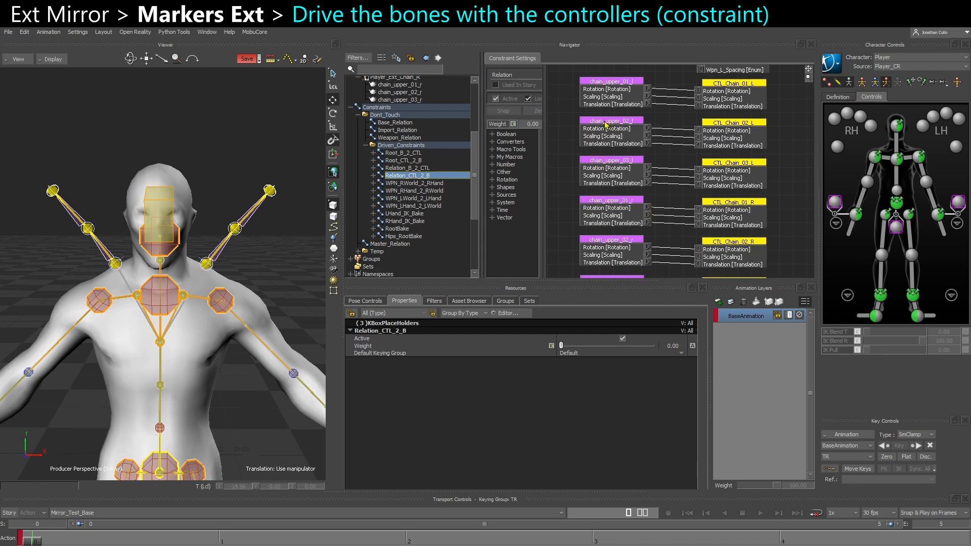
click(365, 146)
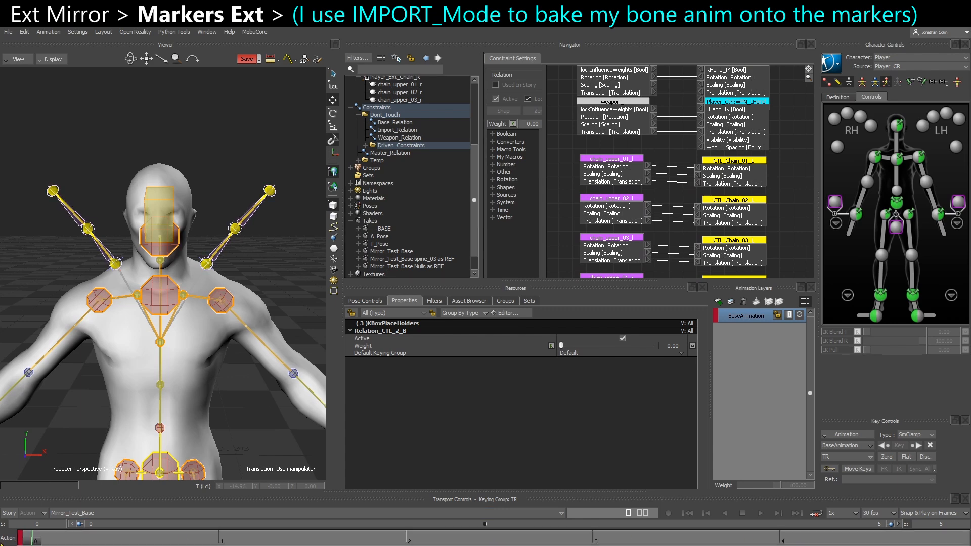
Enable IMPORT_Mode on Root_CTL in Master_Relation and check the chain controllers on the rig
click(392, 154)
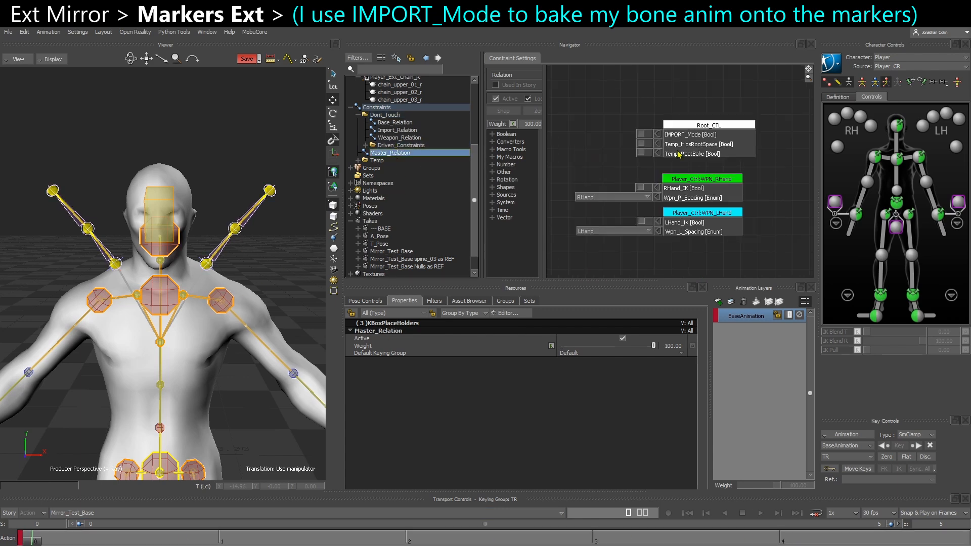
click(641, 134)
mouse_move(40, 539)
mouse_down()
mouse_move(534, 537)
mouse_move(36, 537)
mouse_up()
click(235, 228)
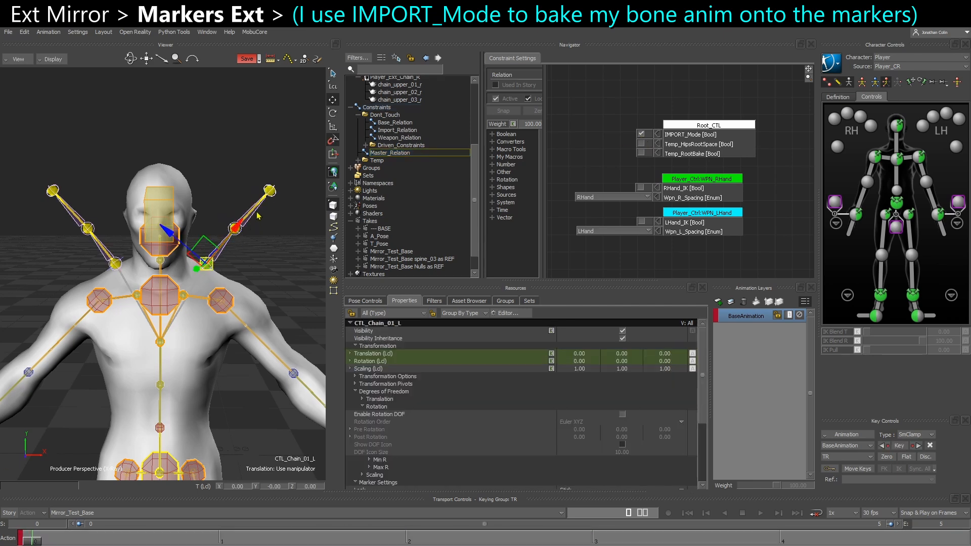
click(272, 272)
Add CTL_Chain_01_L, CTL_Chain_02_L and CTL_Chain_03_L from the schematic to the Player_Ext_Chain_L character extension
scroll(407, 191, up, 3)
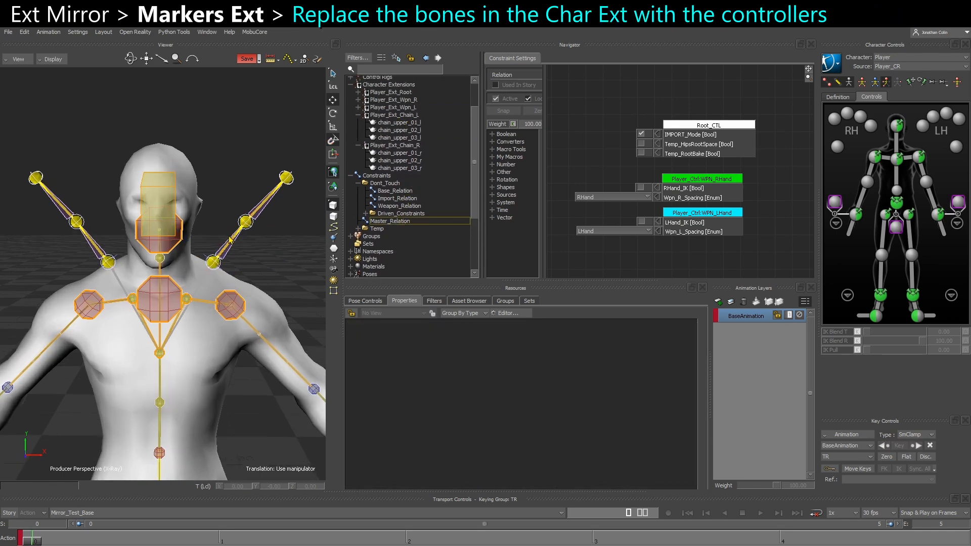
key(ctrl+w)
middle_drag(246, 322, 187, 302)
drag(187, 261, 412, 119)
click(419, 121)
Add CTL_Chain_01_R, CTL_Chain_02_R and CTL_Chain_03_R from the schematic to the Player_Ext_Chain_R character extension
drag(234, 398, 252, 408)
drag(271, 256, 228, 363)
alt+drag(235, 340, 412, 171)
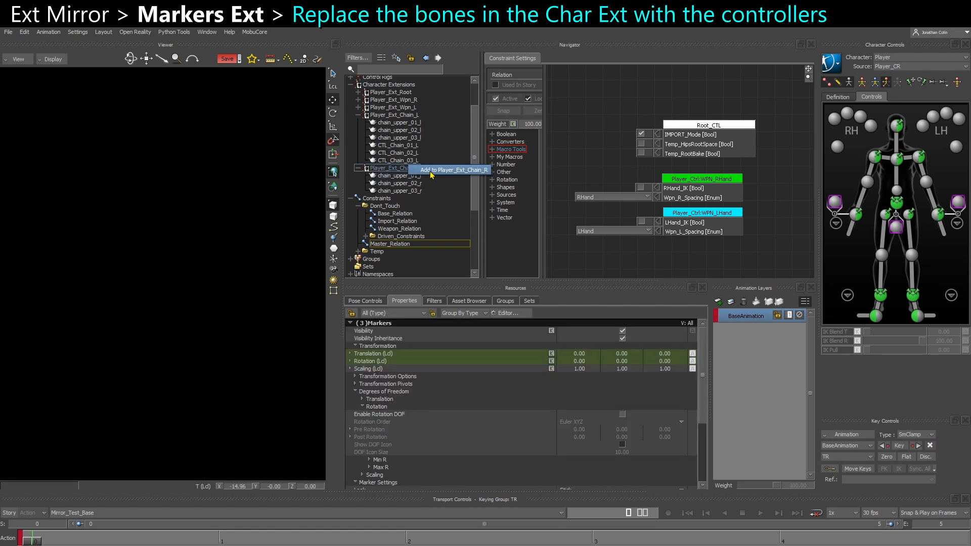
click(422, 173)
Select the chain_upper bones of both chain extensions and detach them from Player_Ext_Chain_L
click(427, 176)
shift+click(418, 191)
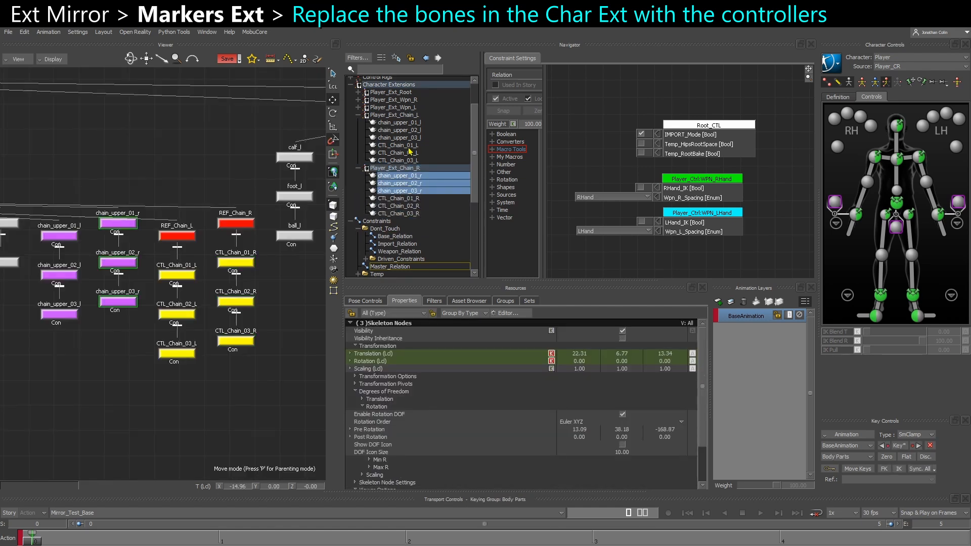
ctrl+click(411, 137)
ctrl+click(412, 131)
ctrl+click(411, 123)
right_click(410, 123)
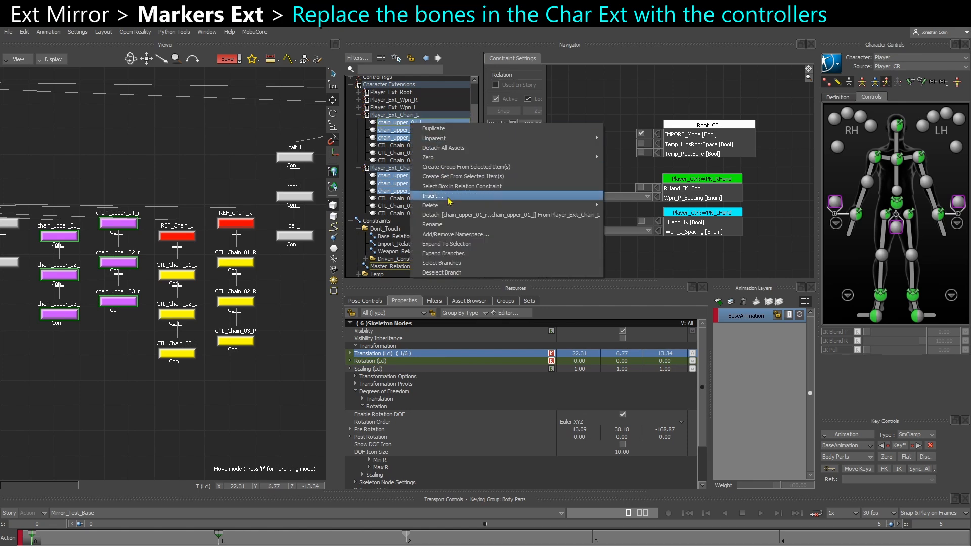
click(447, 216)
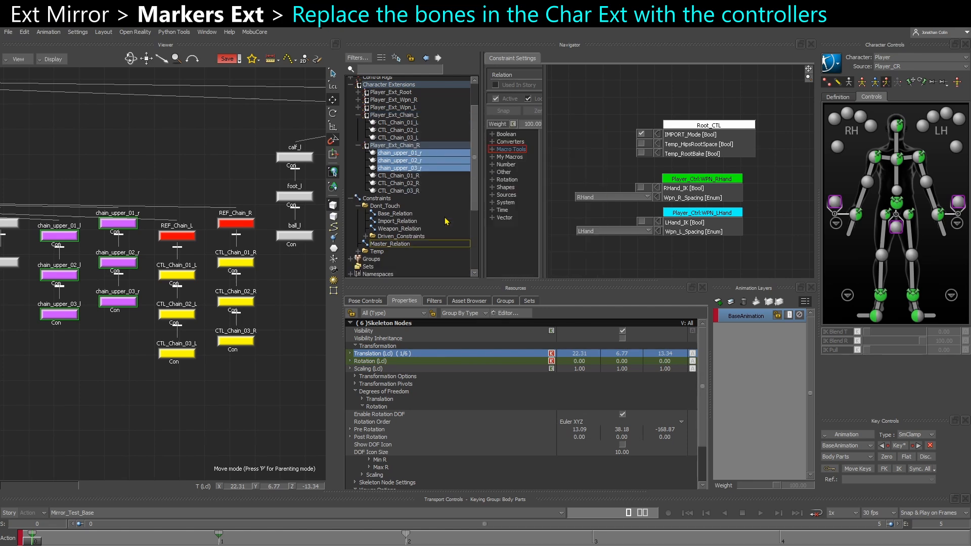
Detach chain_upper_01_r, chain_upper_02_r and chain_upper_03_r from Player_Ext_Chain_R
click(407, 153)
shift+click(411, 167)
right_click(410, 168)
click(445, 260)
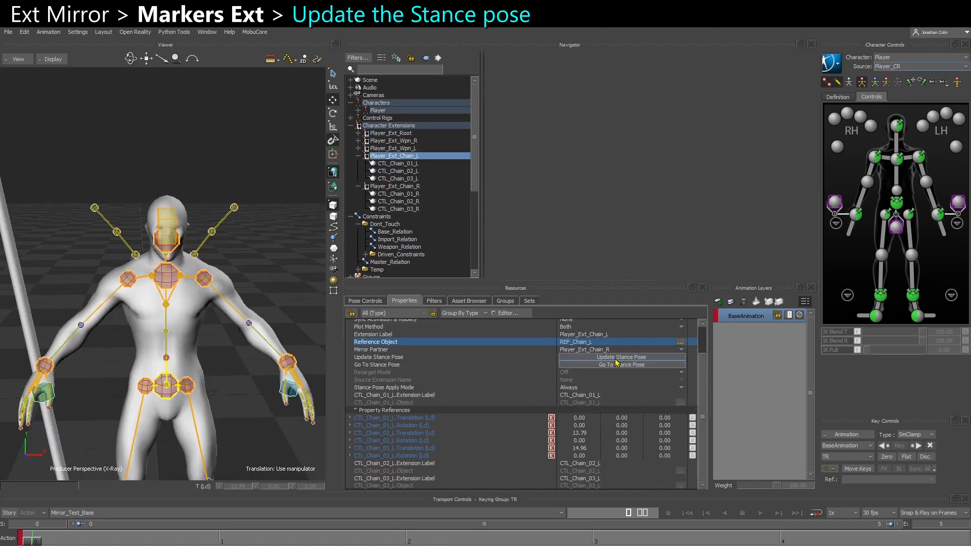
Update the stance pose of Player_Ext_Chain_R and reselect Player_Ext_Chain_L
click(395, 186)
click(605, 358)
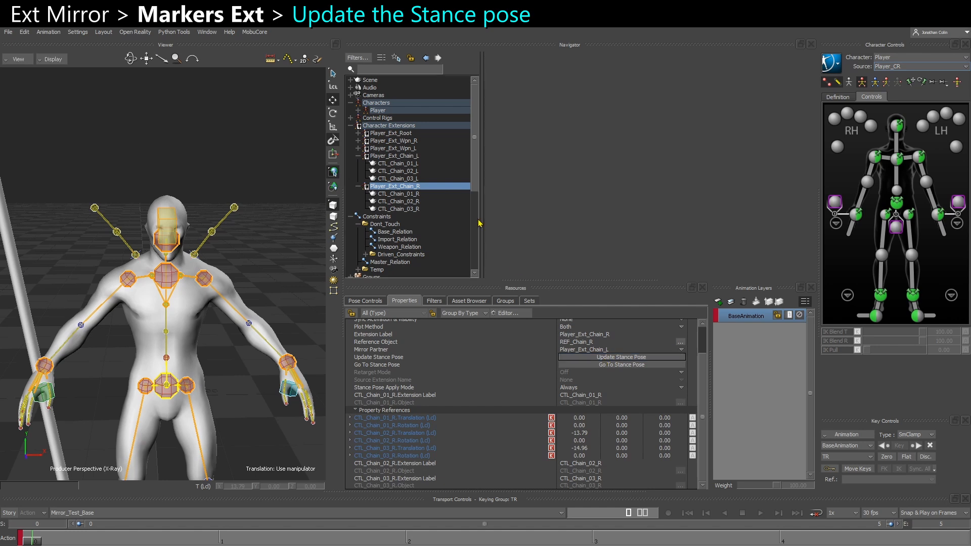
click(409, 157)
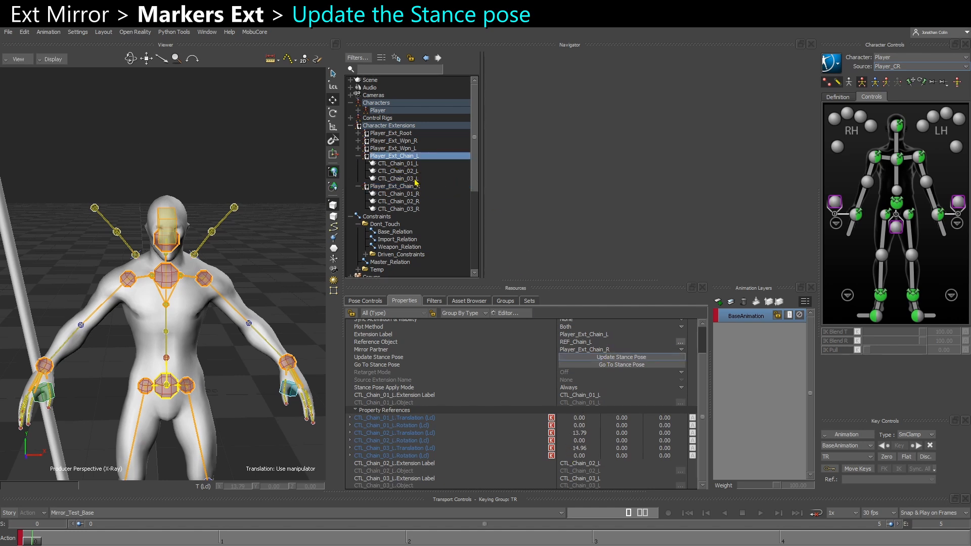
Locate and select the six chain_upper bones in the schematic, and return to the character view
key(ctrl+w)
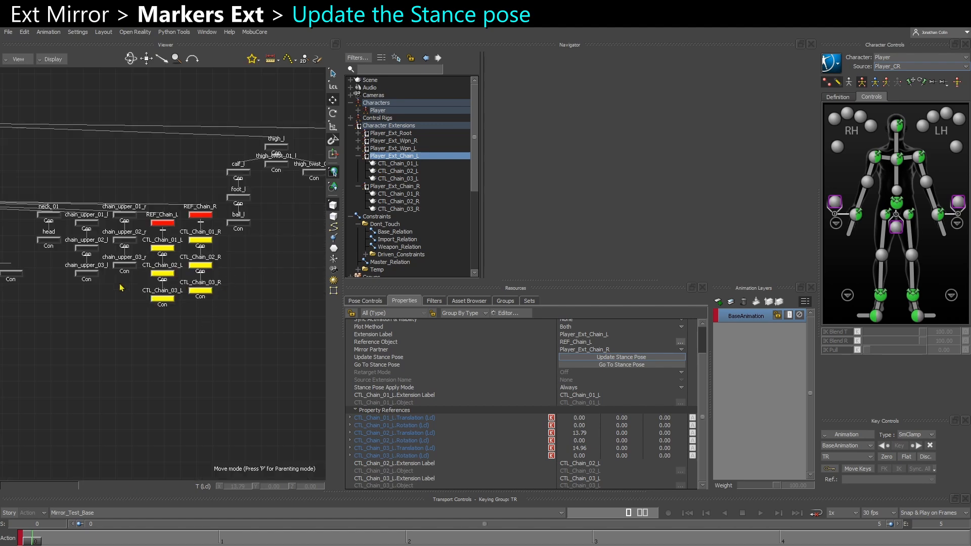
scroll(124, 279, up, 4)
drag(65, 152, 137, 342)
shift+drag(283, 379, 247, 375)
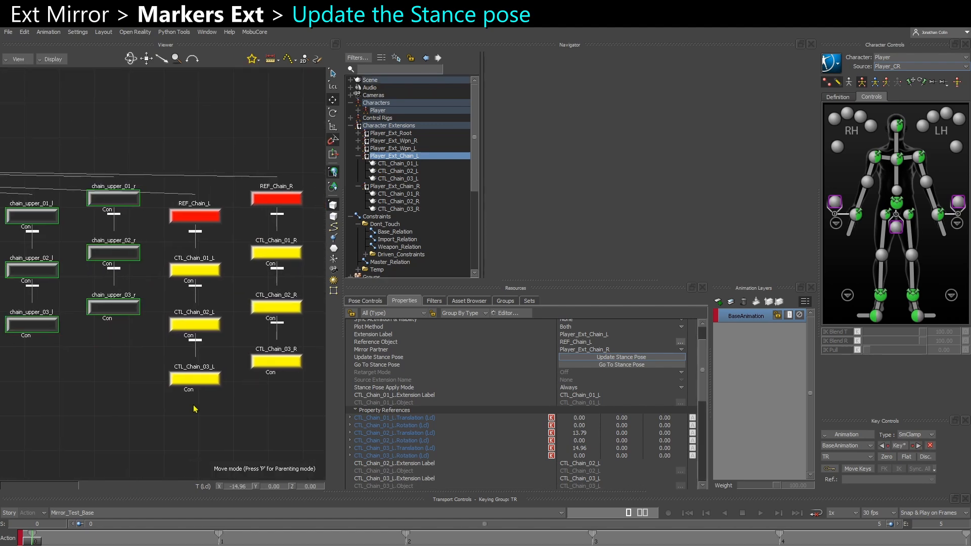
key(ctrl+w)
Rename the extension labels of Player_Ext_Chain_L to CTL_Chain_01, CTL_Chain_02 and CTL_Chain_03, without the side suffix
scroll(559, 422, down, 2)
click(604, 344)
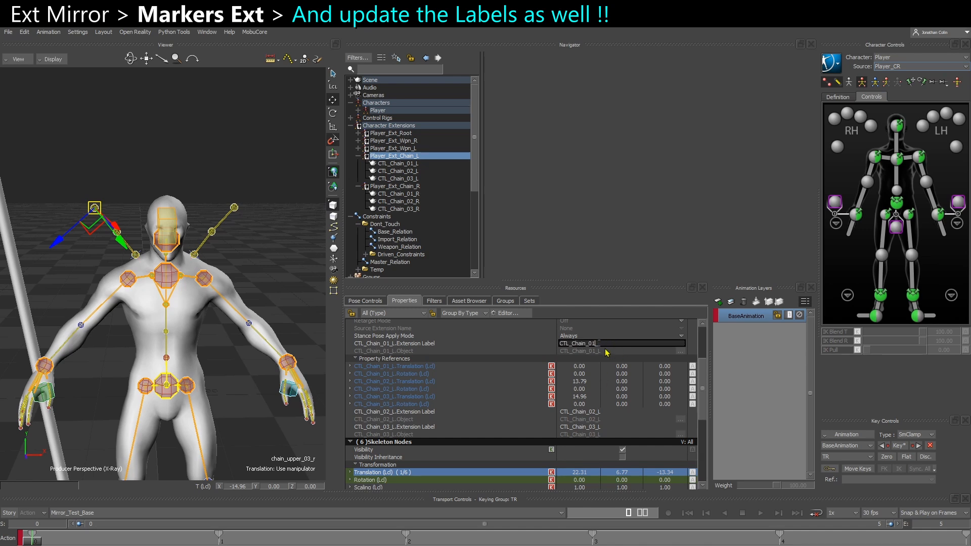
key(Return)
click(605, 412)
key(BackSpace)
click(604, 427)
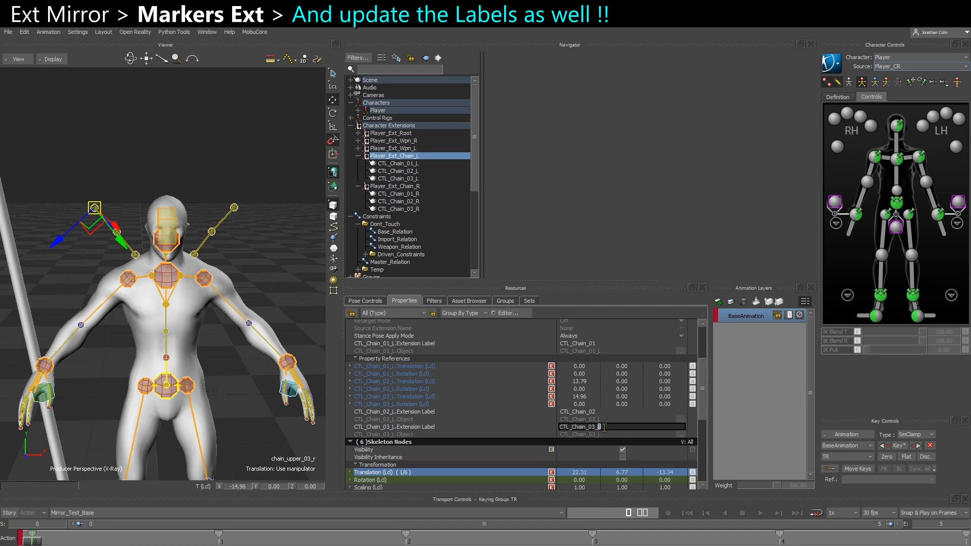
key(BackSpace)
key(Return)
Rename the extension labels of Player_Ext_Chain_R to CTL_Chain_01, CTL_Chain_02 and CTL_Chain_03, and clear the viewport selection
click(416, 187)
click(607, 463)
key(BackSpace)
click(605, 478)
key(BackSpace)
click(602, 395)
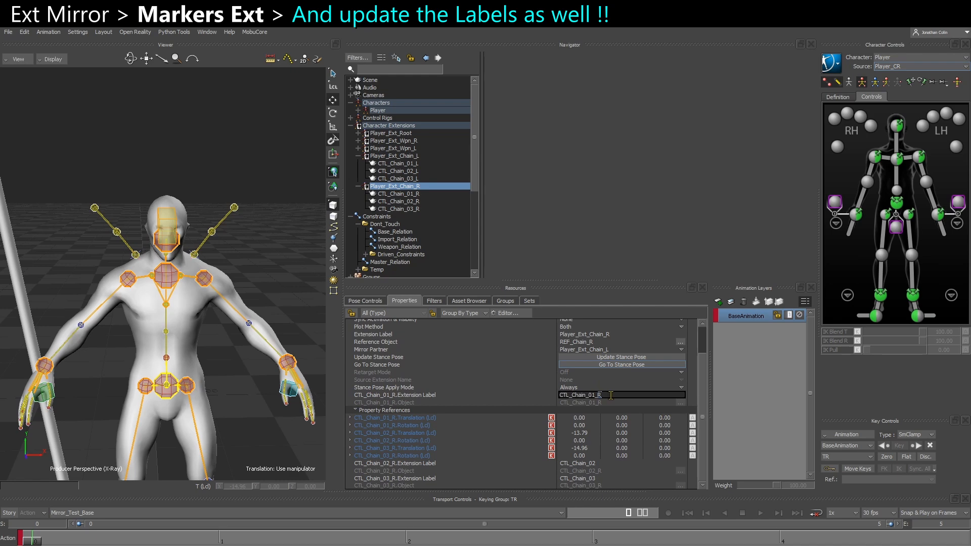
key(BackSpace)
key(BackSpace)
click(160, 213)
click(252, 182)
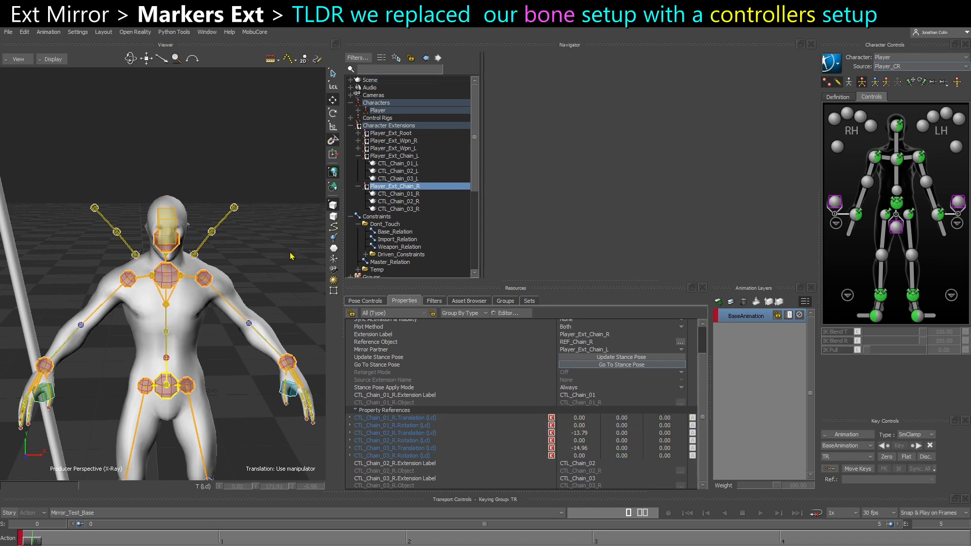
Review the chain bones, reference Nulls and marker controllers in the schematic view
key(ctrl+w)
drag(189, 441, 295, 250)
click(135, 411)
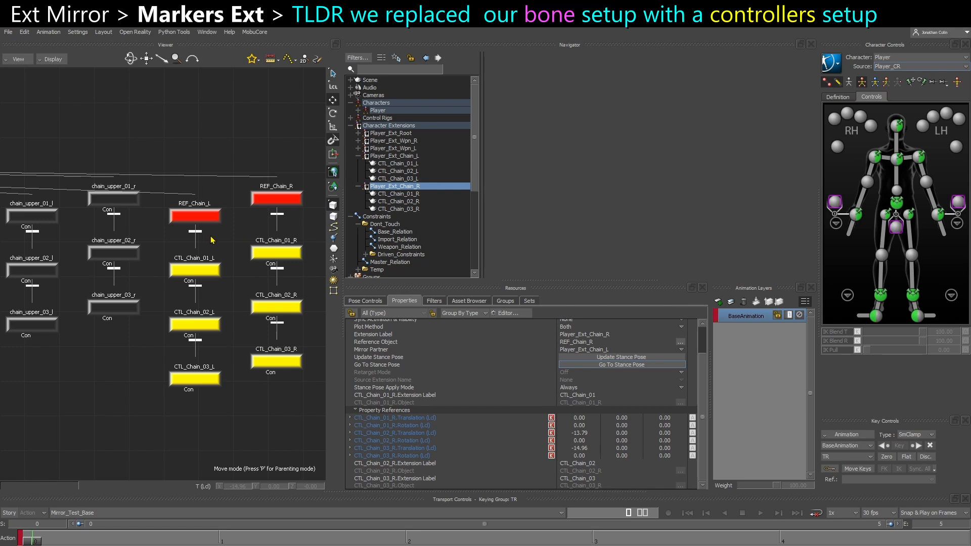
Return to the character view and scrub through the Mirror_Test_Base take to review the left chain's animation
click(201, 204)
key(ctrl+e)
ctrl+shift+drag(213, 264, 170, 300)
scroll(190, 260, up, 3)
scroll(190, 290, up, 2)
ctrl+shift+drag(181, 259, 206, 236)
scroll(173, 175, down, 5)
ctrl+shift+drag(178, 158, 163, 151)
click(163, 151)
scroll(170, 154, down, 3)
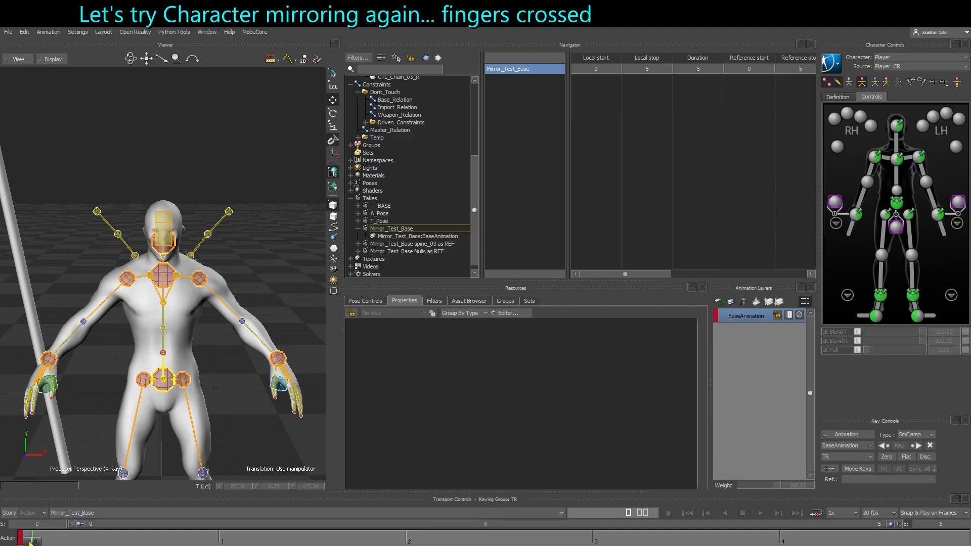
drag(30, 540, 593, 539)
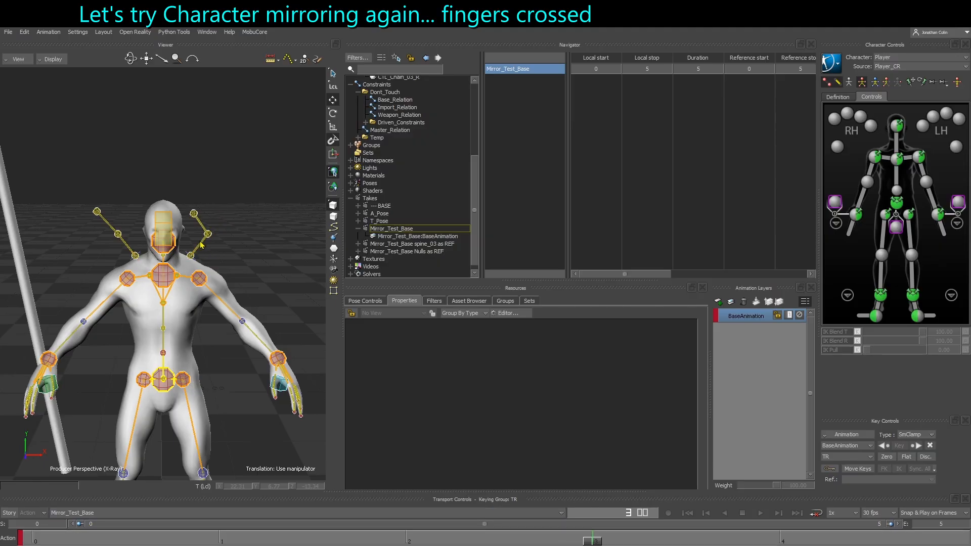
click(207, 234)
drag(594, 540, 3, 533)
click(286, 276)
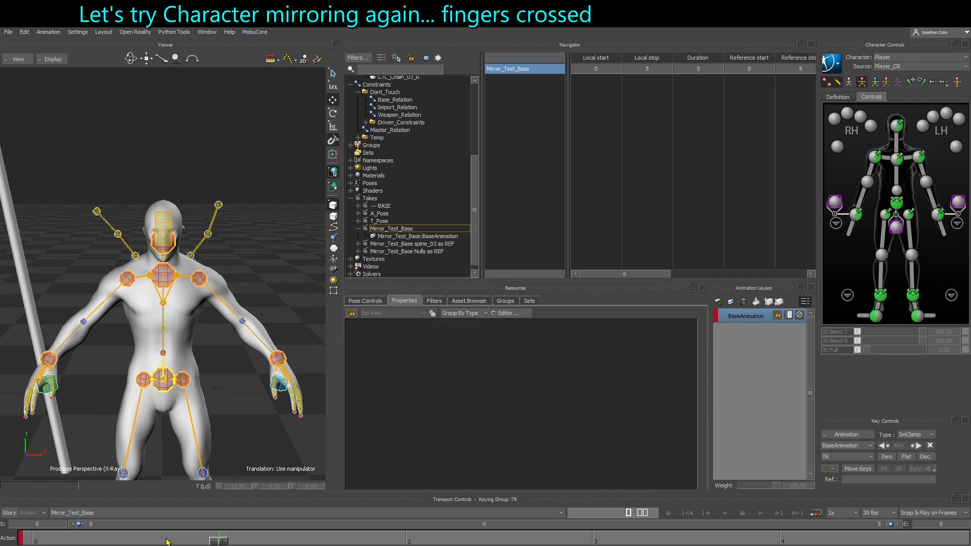
Duplicate the Mirror_Test_Base take and bake the Player character's animation onto its skeleton
right_click(391, 232)
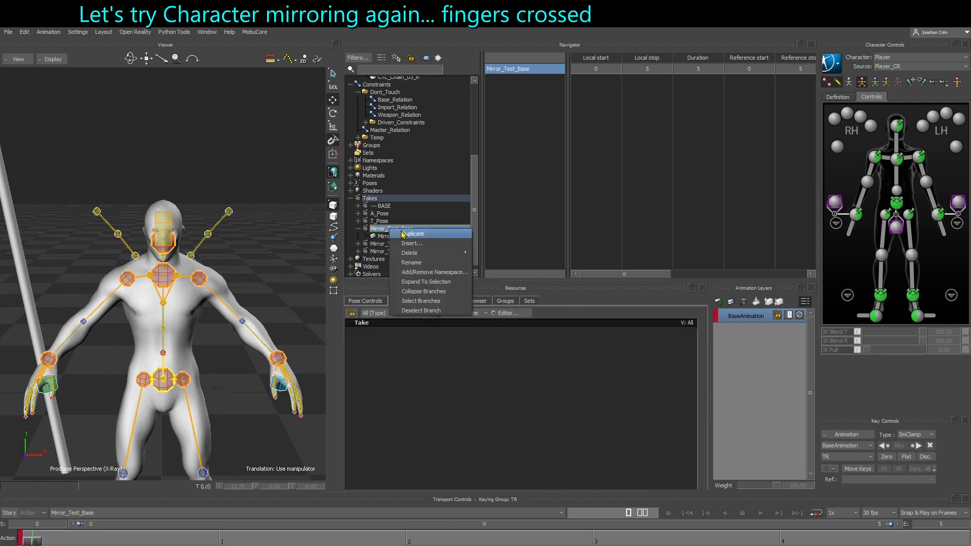
click(403, 237)
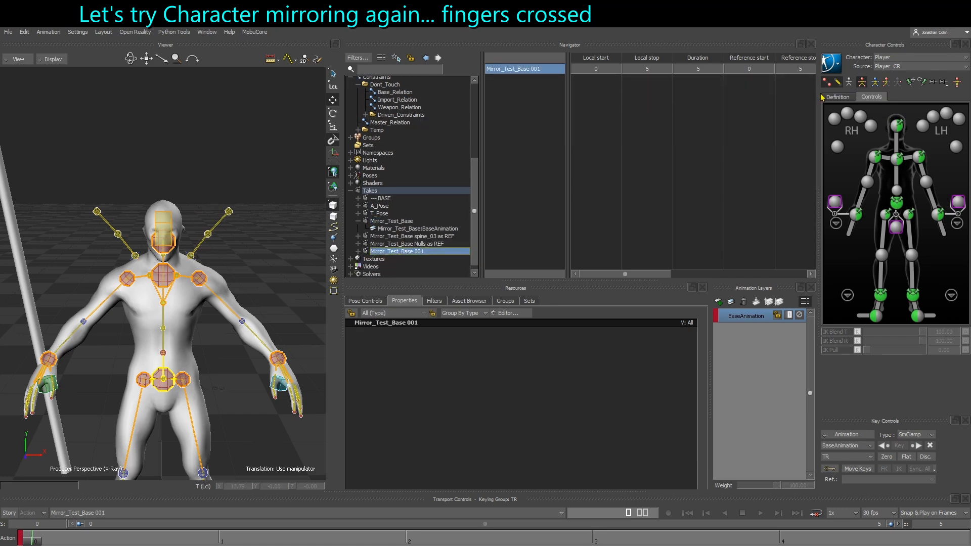
click(831, 62)
mouse_move(855, 118)
click(917, 118)
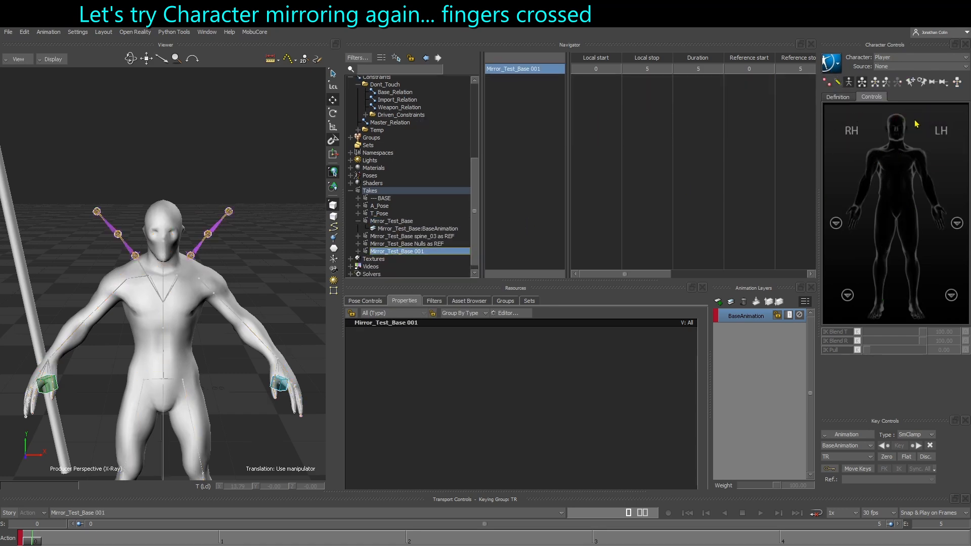
Bake the Player animation back to the control rig and scrub the duplicated take to check the mirrored chain motion
click(831, 63)
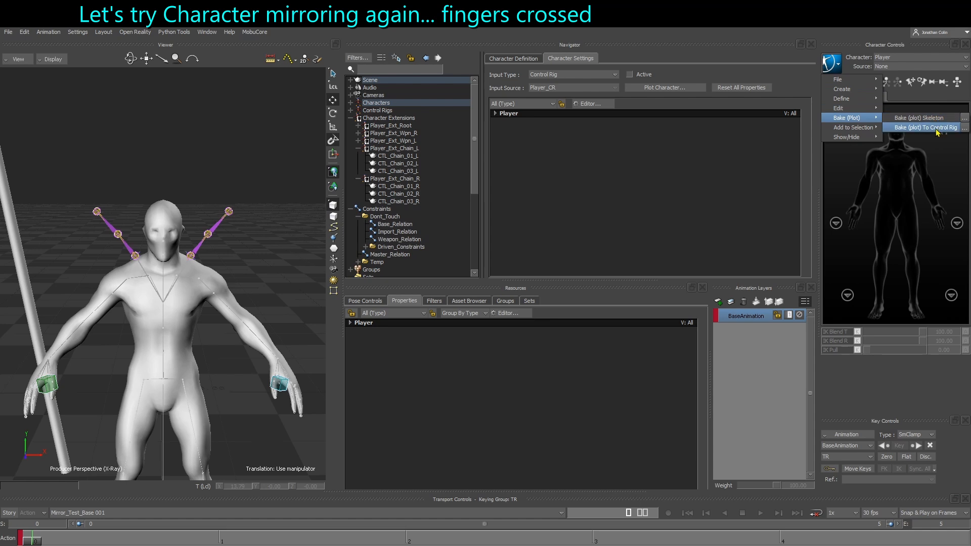
click(935, 128)
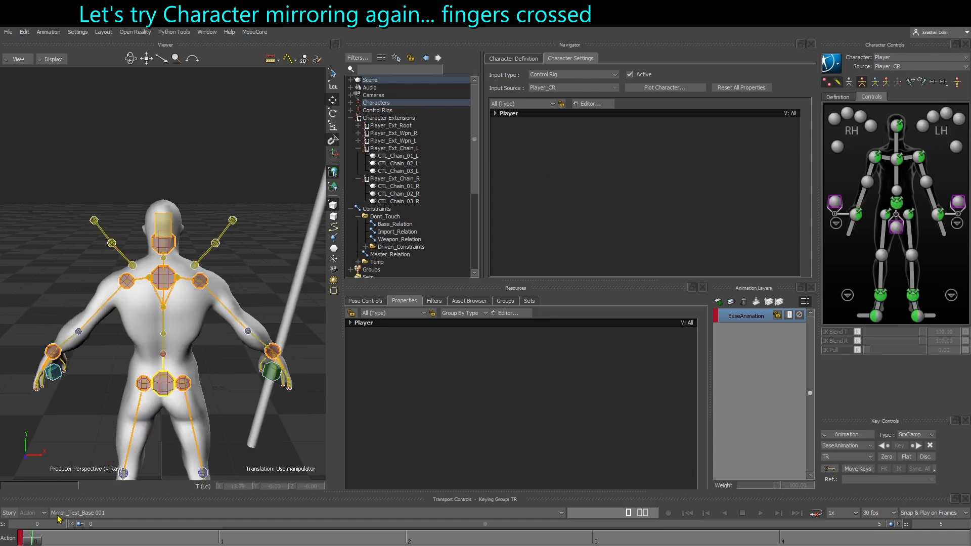
drag(32, 543, 222, 542)
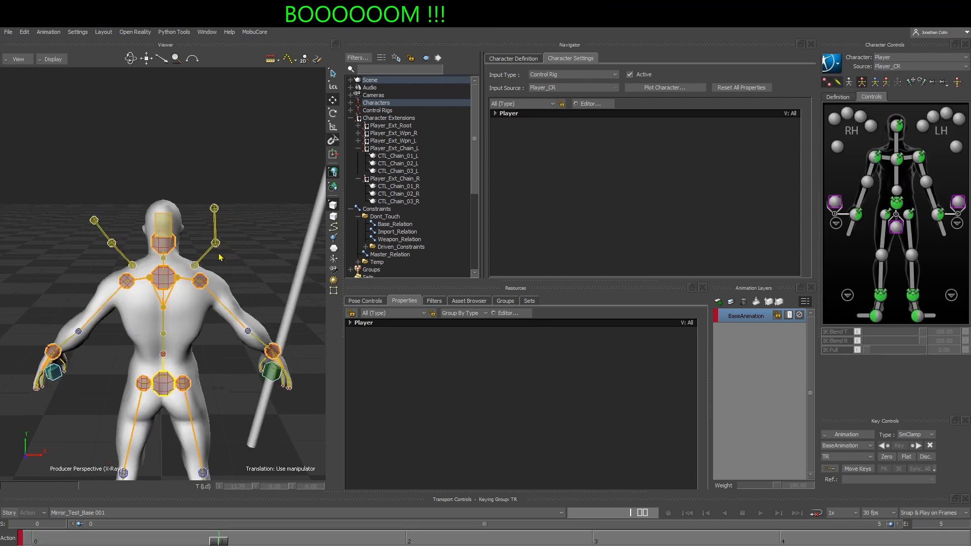
ctrl+shift+drag(146, 341, 326, 347)
drag(592, 539, 772, 537)
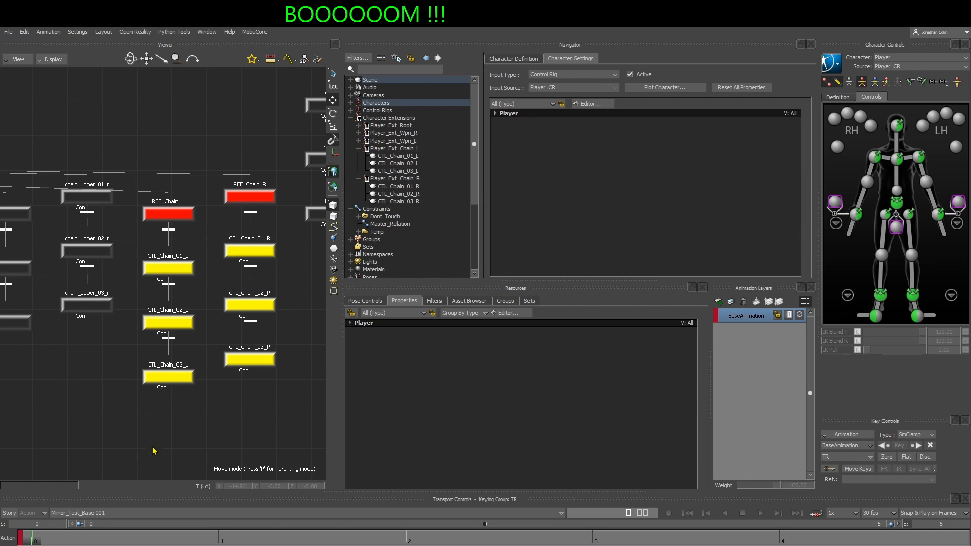
Examine the chain markers in the schematic, the REF_Chain_L Null, and the reference object and labels of Player_Ext_Chain_L
scroll(152, 210, up, 5)
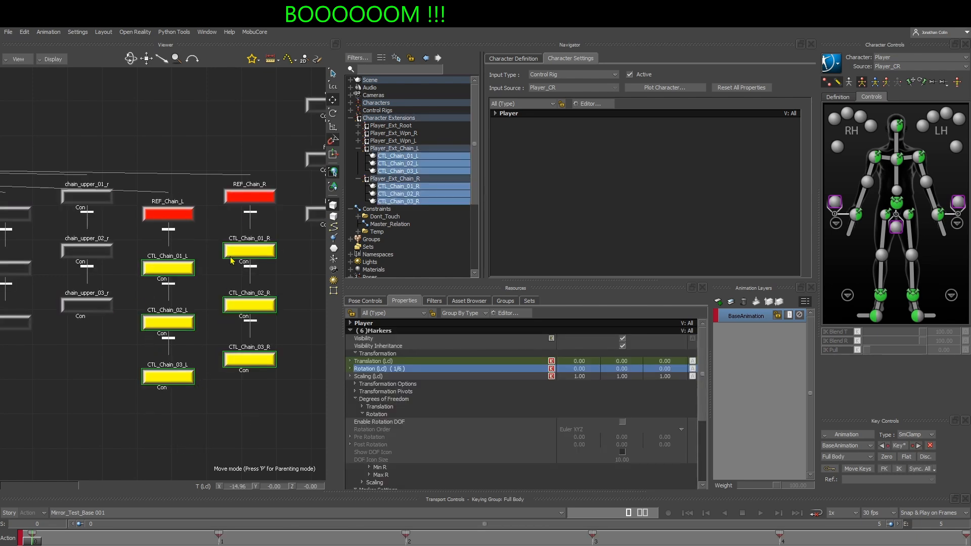
scroll(223, 270, up, 1)
click(169, 220)
key(ctrl+e)
ctrl+drag(193, 233, 206, 310)
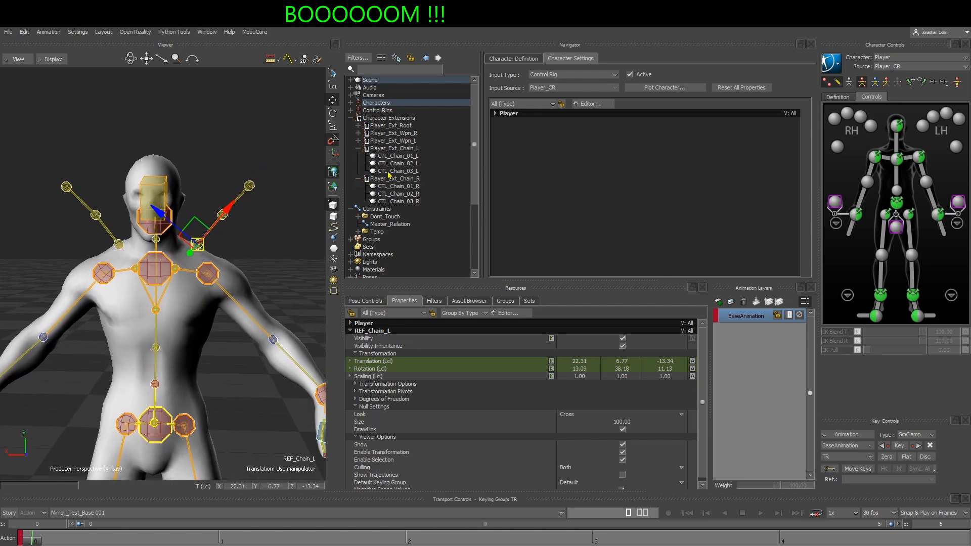
click(397, 148)
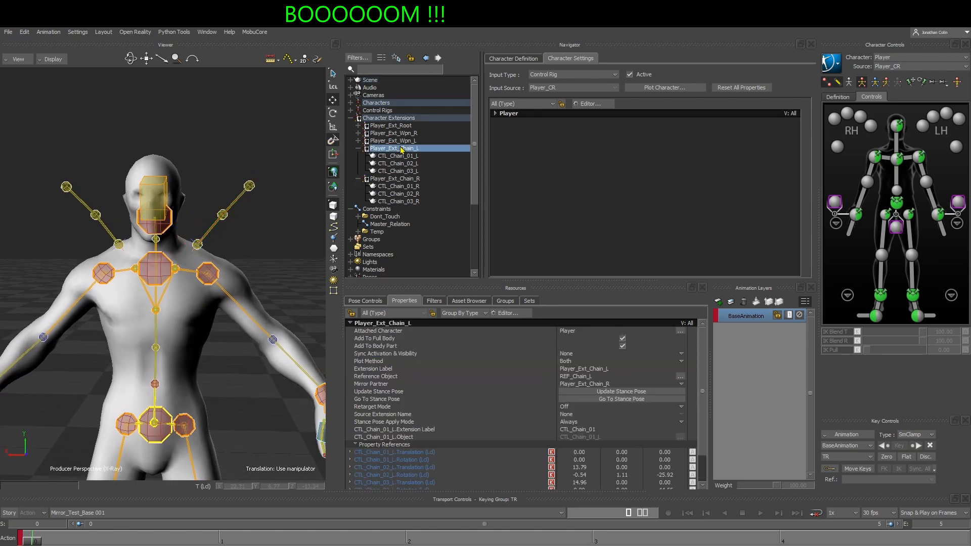
click(375, 378)
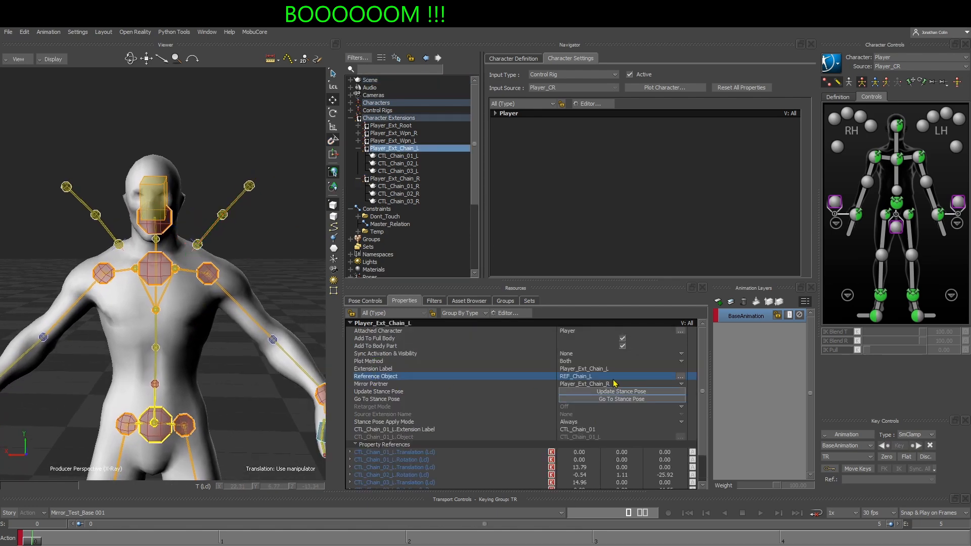
scroll(610, 428, down, 2)
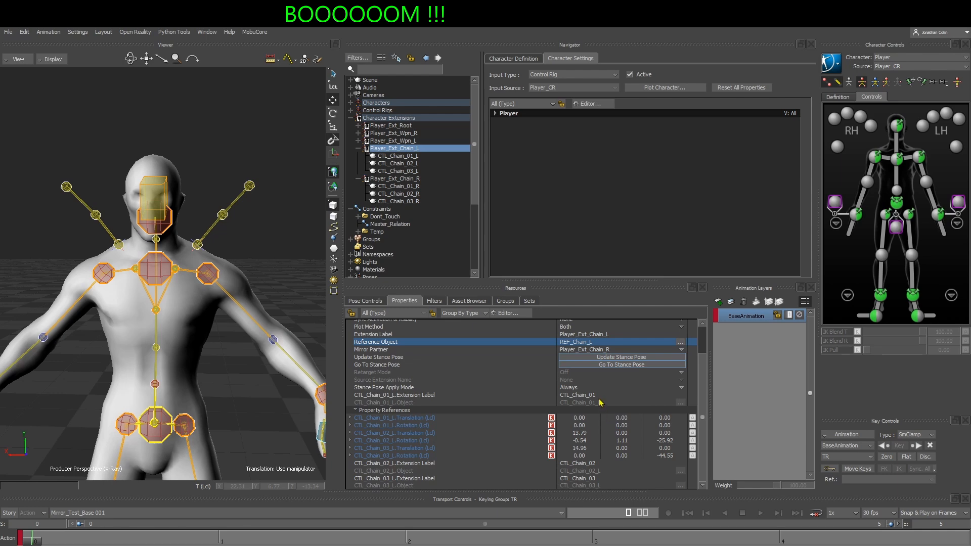
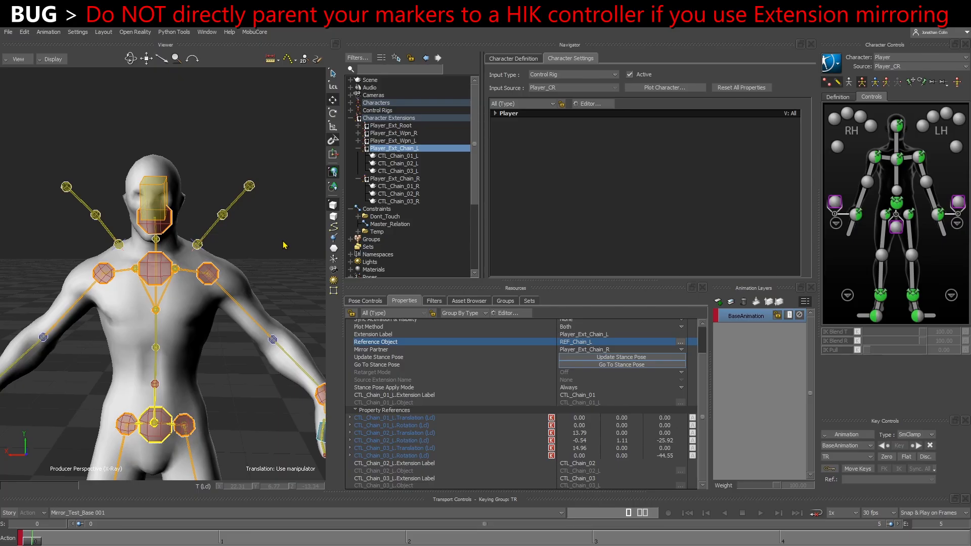
Inspect REF_Chain_L and REF_Chain_R in the schematic and trace how they are parented within the control rig hierarchy
key(ctrl+w)
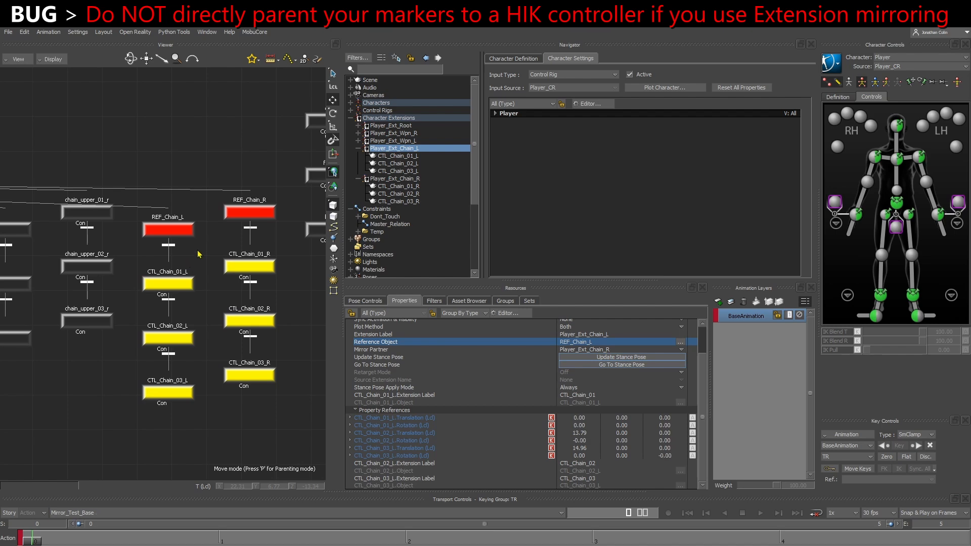
click(193, 228)
scroll(218, 234, down, 2)
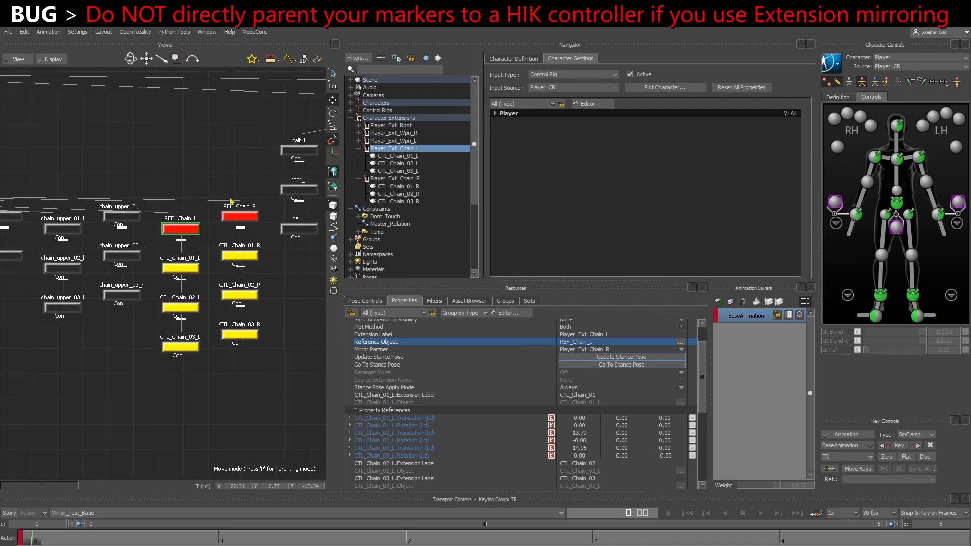
scroll(207, 247, up, 2)
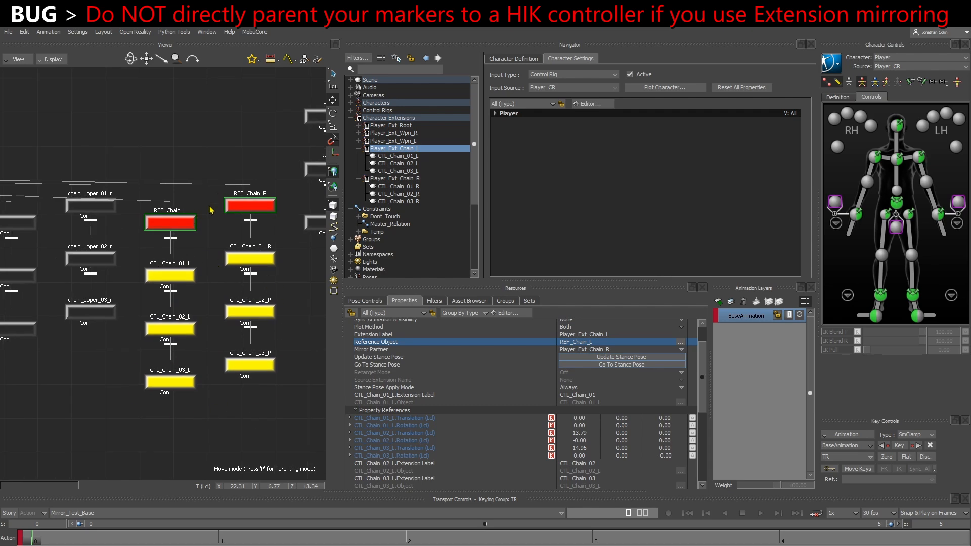
scroll(221, 263, down, 5)
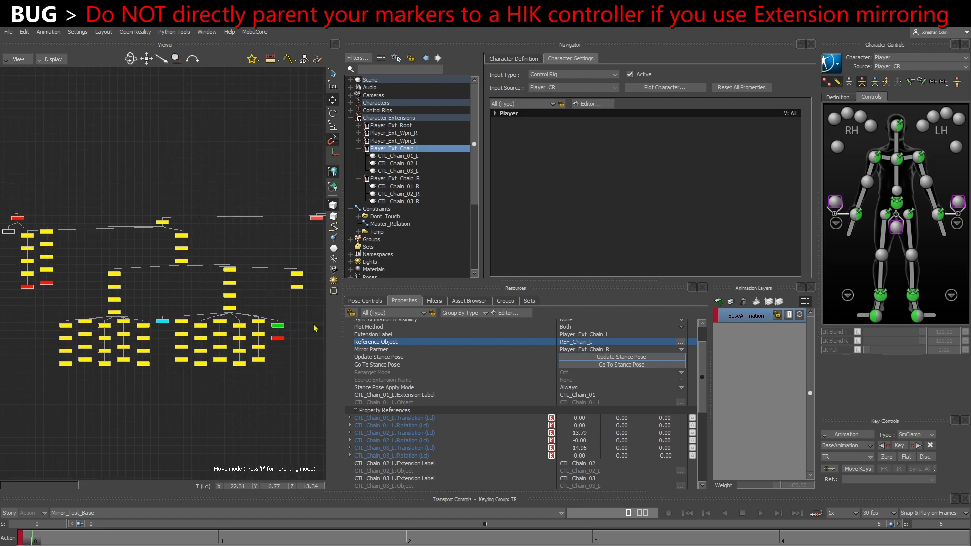
scroll(190, 291, up, 3)
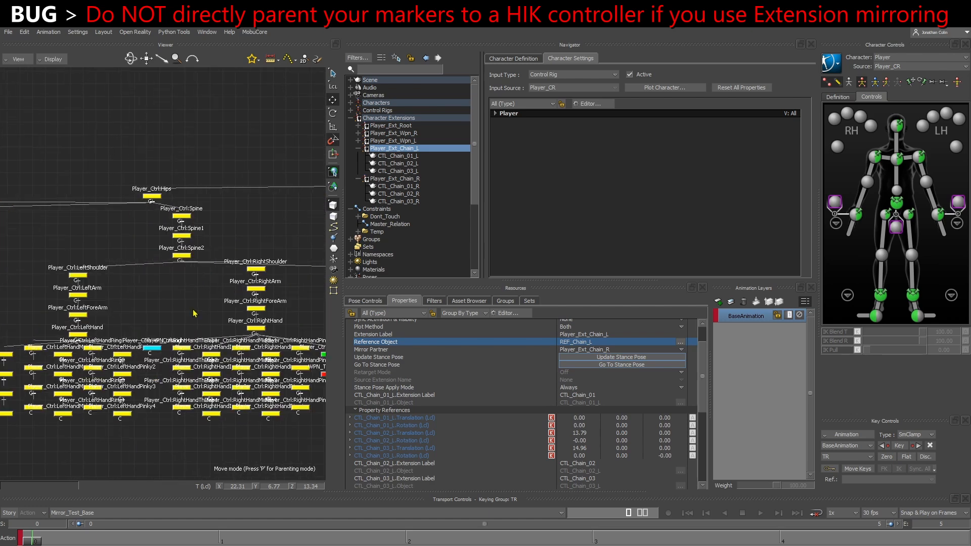
alt+drag(194, 260, 71, 257)
click(202, 216)
scroll(107, 239, down, 3)
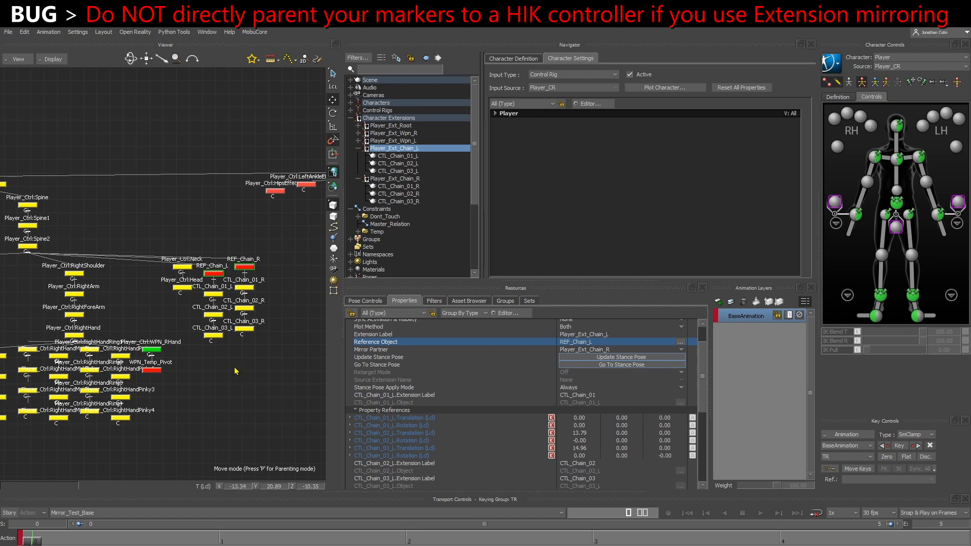
Show the skeleton in the schematic and compare the chain_upper bone hierarchy with the control rig's chain markers
scroll(243, 343, down, 3)
drag(77, 407, 222, 262)
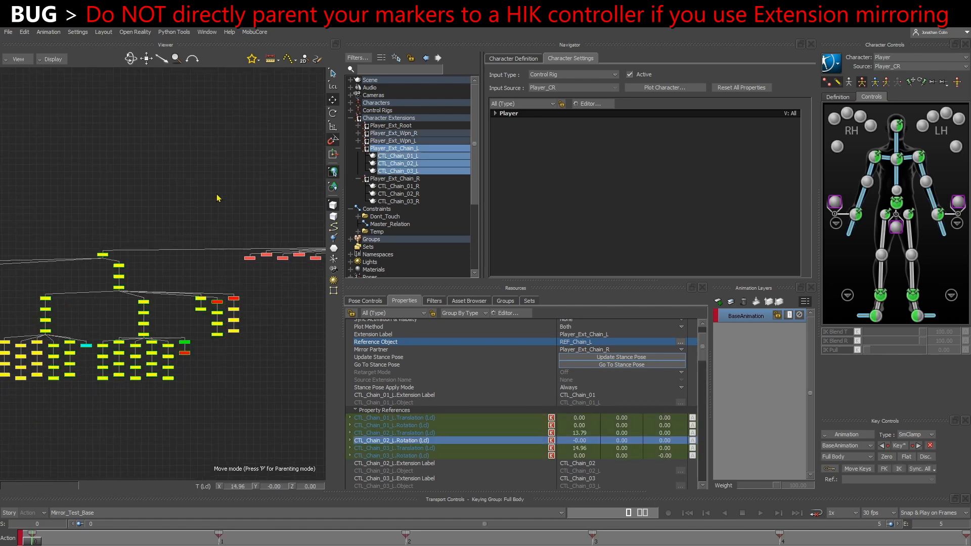
click(232, 208)
shift+drag(80, 266, 219, 293)
scroll(220, 293, up, 3)
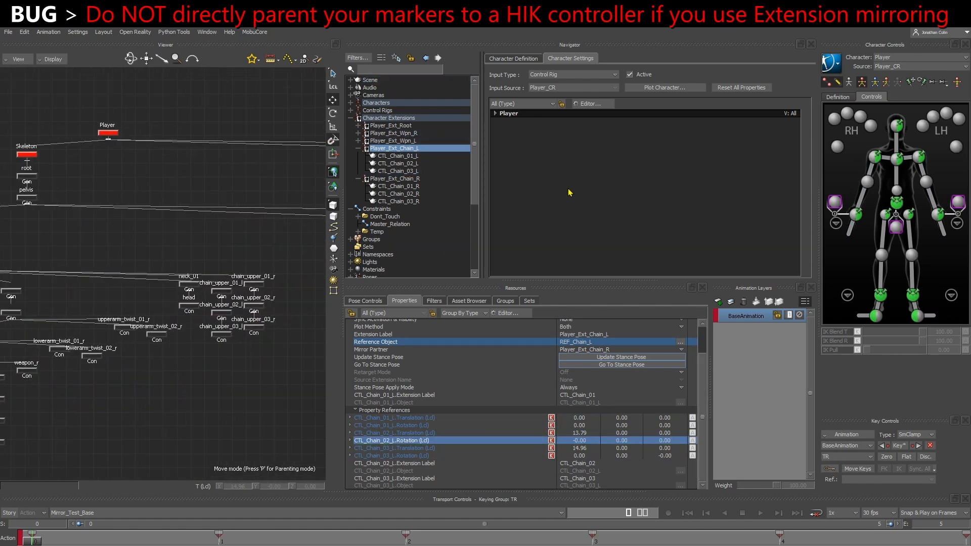
click(849, 82)
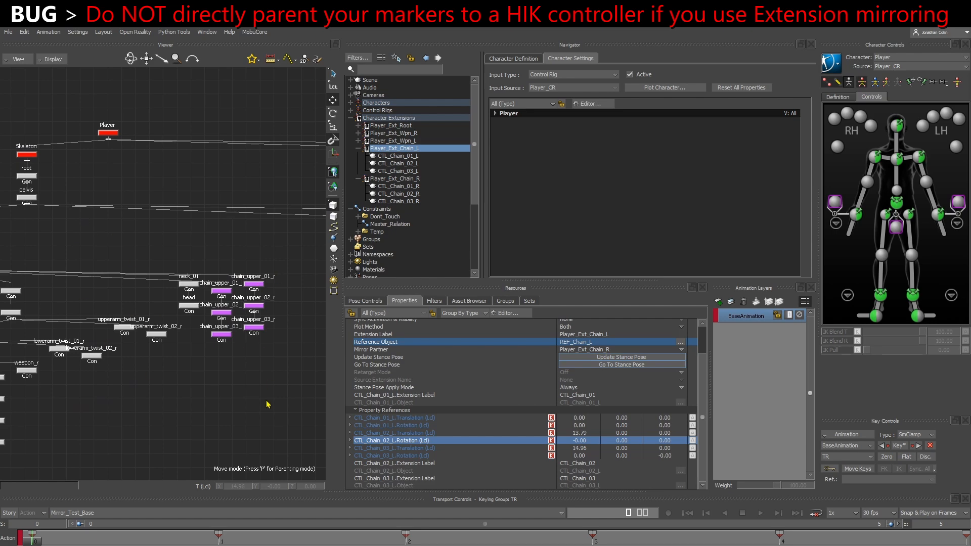
scroll(270, 385, down, 3)
shift+drag(241, 371, 115, 366)
shift+drag(194, 368, 2, 367)
scroll(220, 299, up, 2)
scroll(249, 312, up, 2)
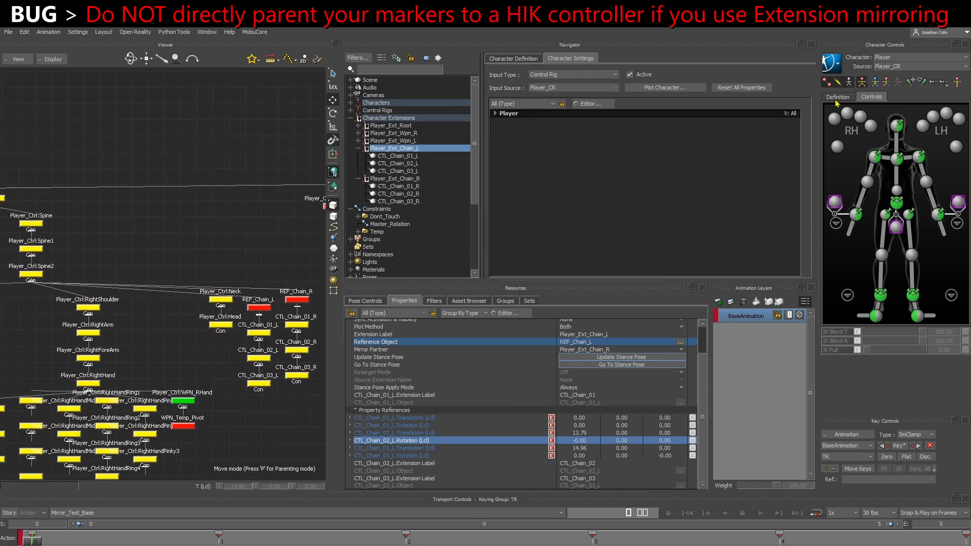
Return to the character view, hide the skeleton, and scrub Mirror_Test_Base to review the chain controllers' motion
key(ctrl+w)
ctrl+shift+drag(258, 347, 63, 544)
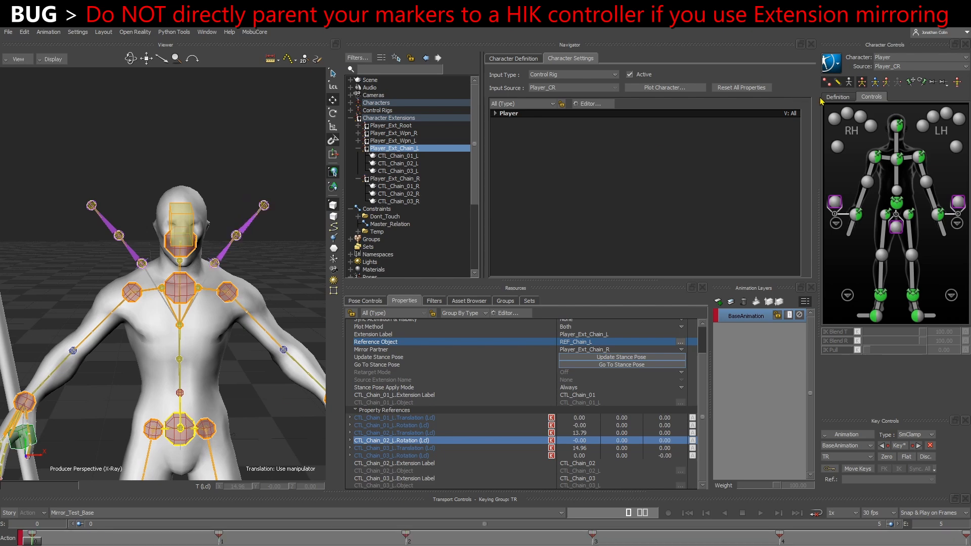
click(848, 84)
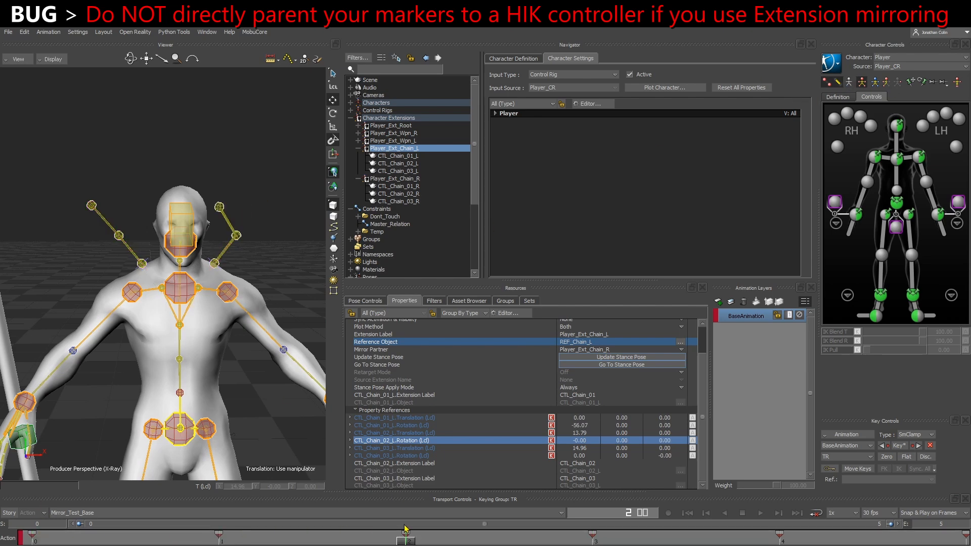
scroll(240, 264, up, 3)
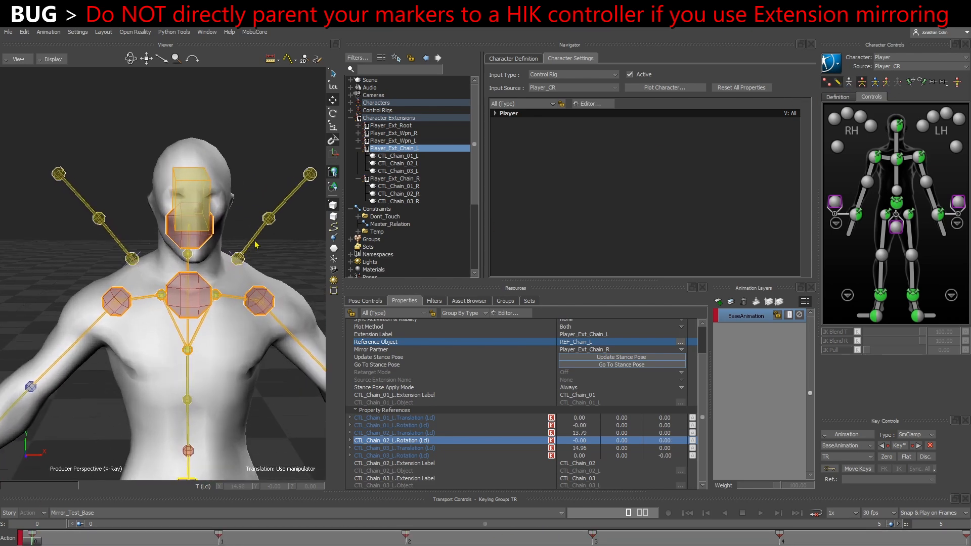
Inspect the REF_Chain_L Null, the Player_Ctrl:Spine2 controller and the CTL_Chain_02_L marker on the character
click(237, 258)
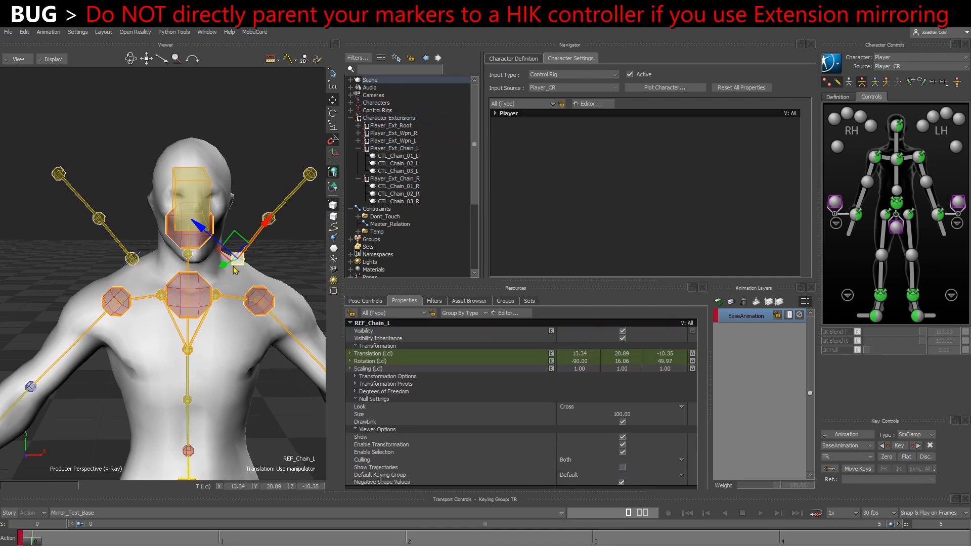
click(188, 350)
mouse_move(201, 353)
alt+mouse_down()
mouse_move(195, 342)
mouse_move(206, 354)
alt+mouse_up()
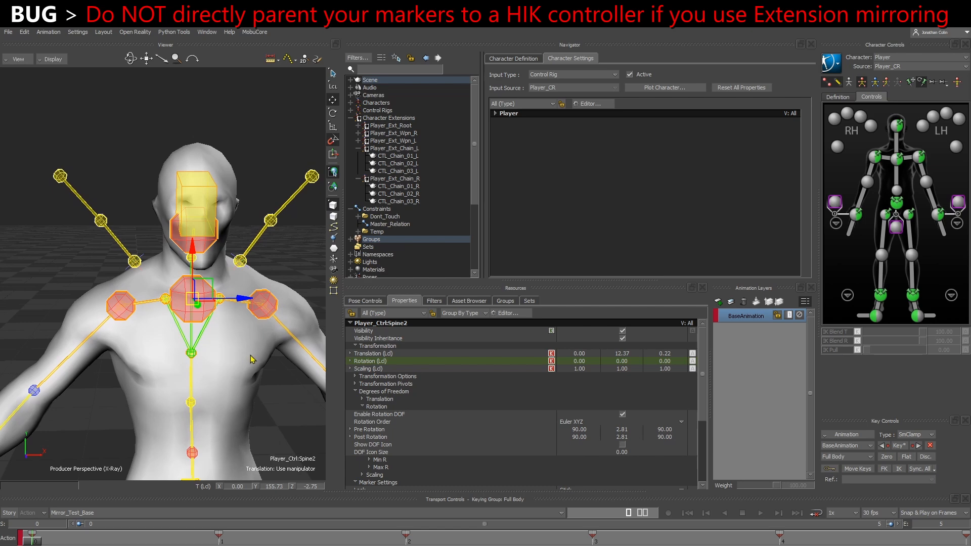
click(289, 250)
click(272, 220)
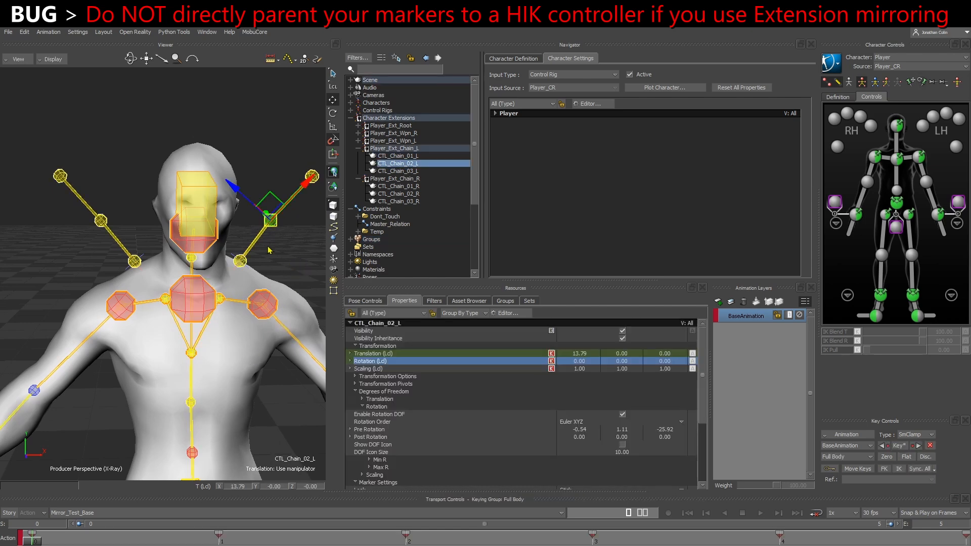
Test how the chains follow Player_Ctrl:Spine2 by rotating it slightly, and undo the rotation
click(240, 261)
click(190, 352)
key(r)
mouse_move(211, 361)
mouse_down()
mouse_move(192, 349)
mouse_move(212, 355)
mouse_up()
key(ctrl+z)
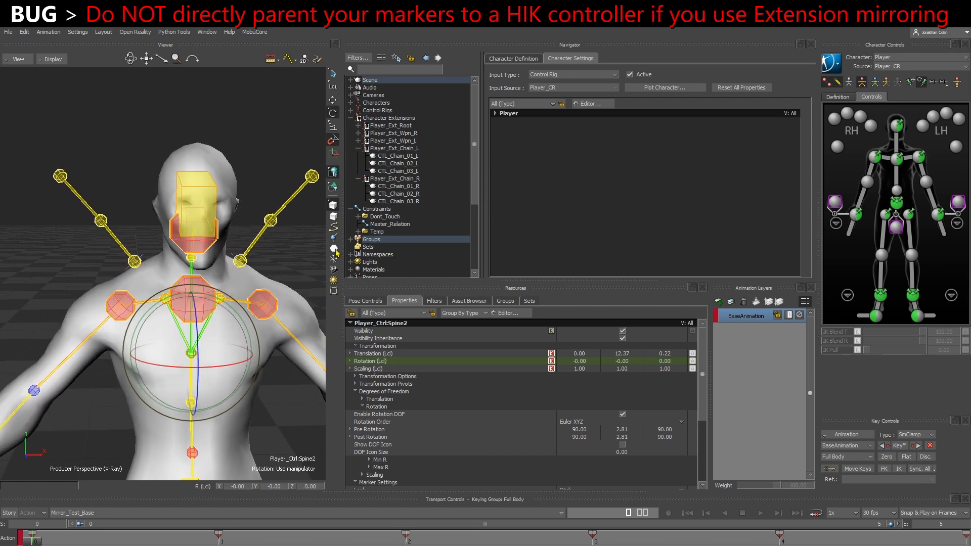
Duplicate the Mirror_Test_Base take again for another mirror test
scroll(388, 268, down, 5)
click(388, 244)
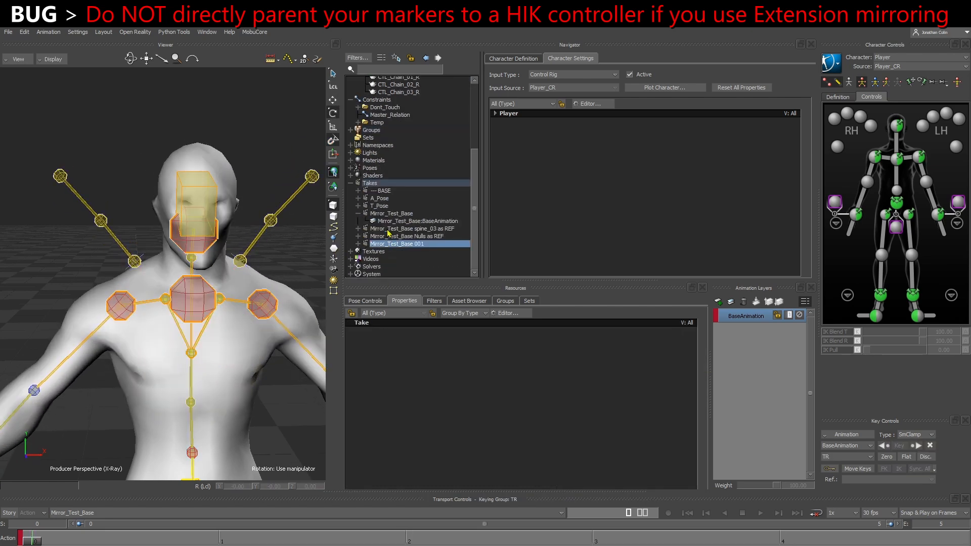
right_click(392, 218)
click(386, 259)
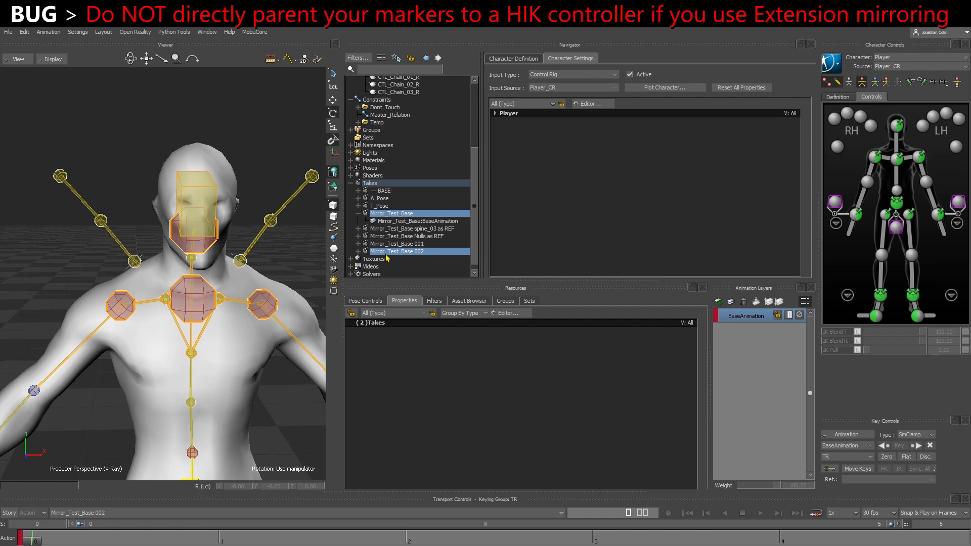
Bake the Mirror_Test_Base 002 take to the skeleton and back to the control rig
click(386, 253)
click(828, 64)
mouse_move(858, 118)
click(931, 119)
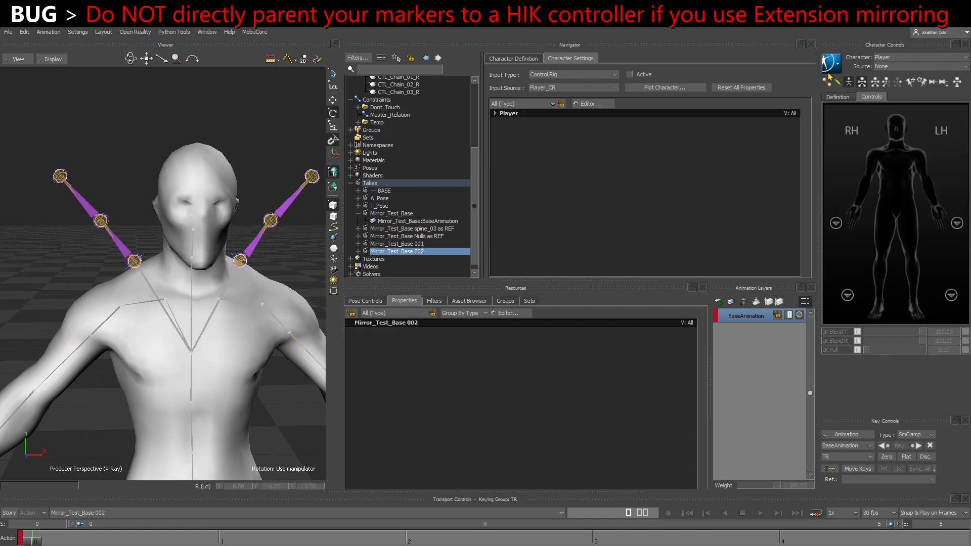
click(830, 74)
click(911, 117)
Examine the mirrored pose of Mirror_Test_Base 002 and inspect the Player_Ctrl:Spine2 controller
alt+drag(176, 263, 65, 278)
alt+right_drag(91, 294, 139, 309)
alt+middle_drag(139, 309, 166, 334)
alt+right_drag(165, 330, 173, 324)
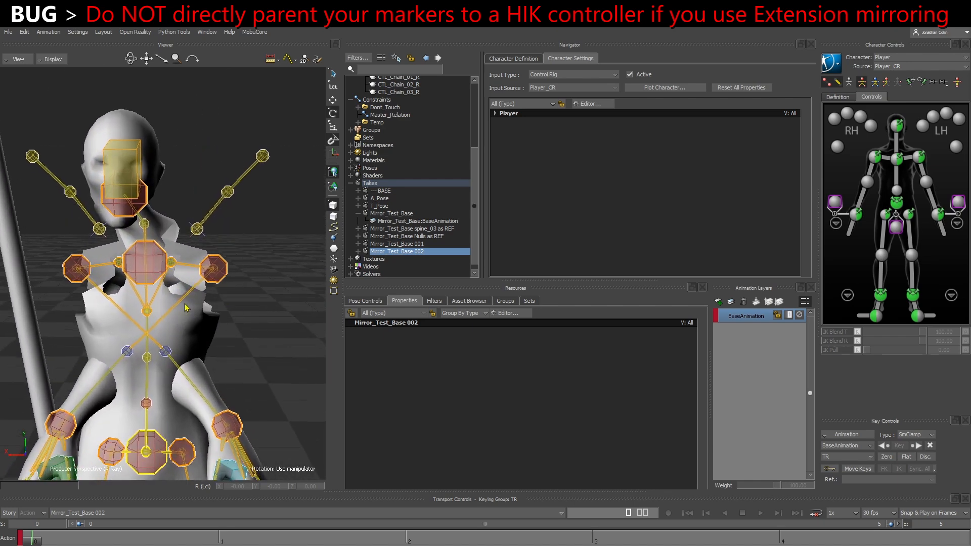
alt+right_drag(185, 324, 169, 268)
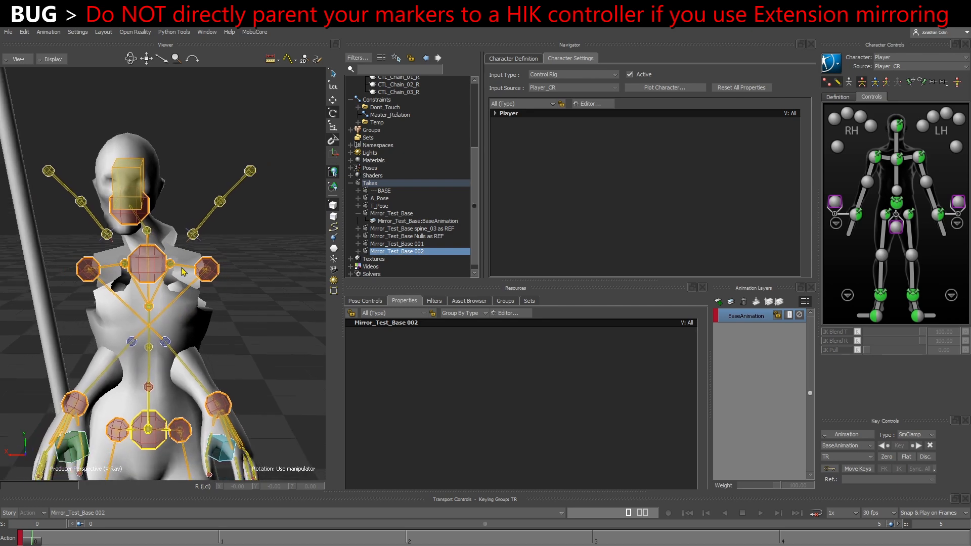
click(149, 308)
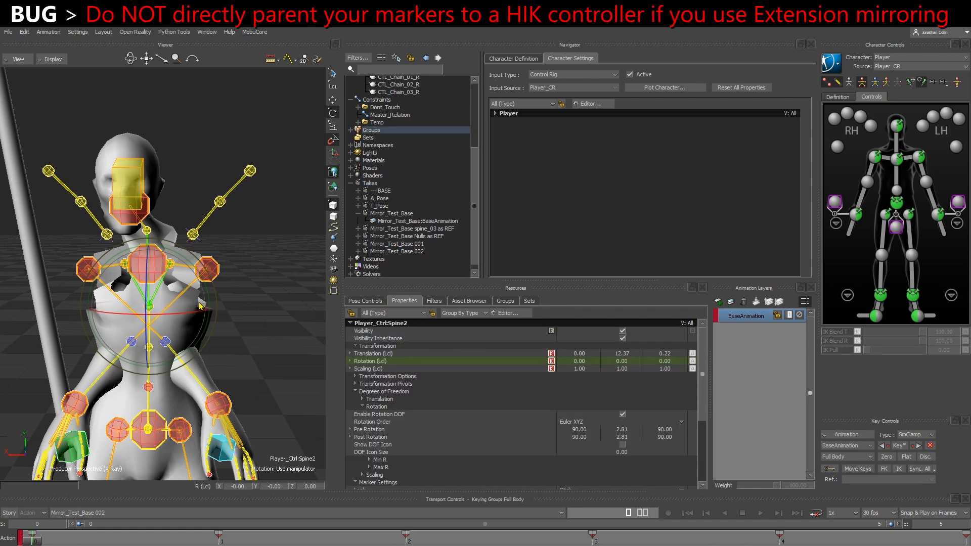
click(285, 263)
Switch to the Mirror_Test_Base take and reparent the REF_Chain_L and REF_Chain_R Nulls from Player_Ctrl:Spine2 to Player_Ctrl:Reference in the schematic
click(86, 514)
click(90, 502)
scroll(378, 182, up, 2)
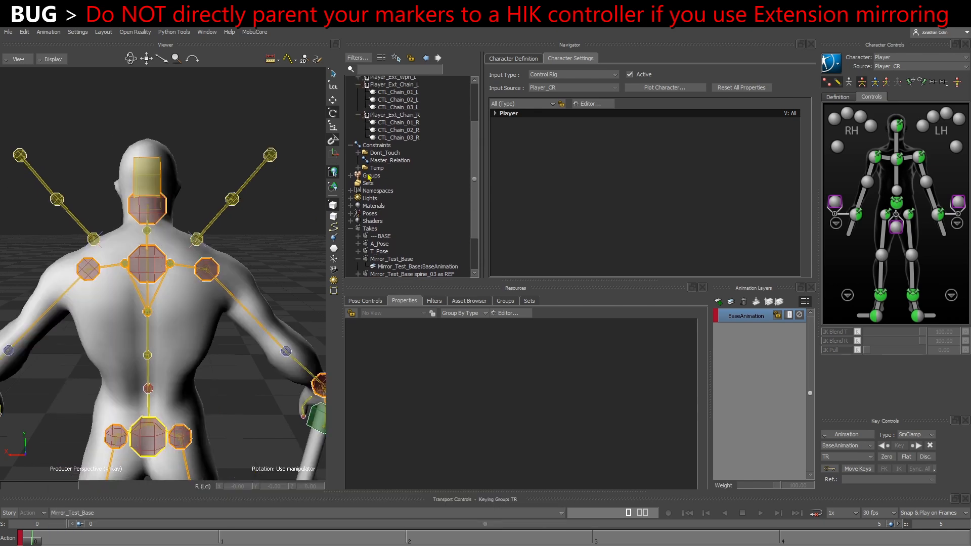
scroll(380, 168, up, 1)
key(ctrl+w)
click(226, 306)
shift+drag(31, 292, 104, 275)
ctrl+drag(232, 317, 90, 338)
ctrl+click(207, 264)
right_click(206, 267)
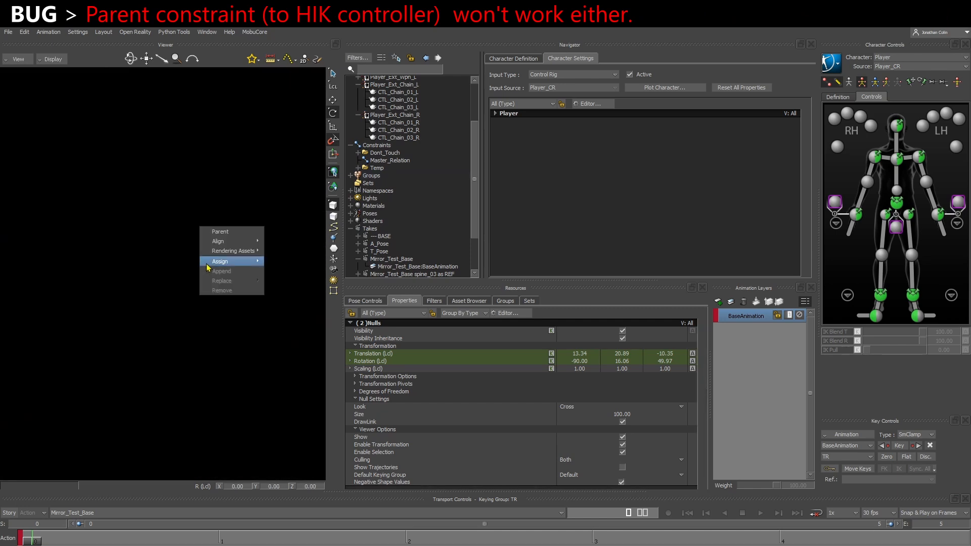
click(222, 231)
Return to the character view and insert a Parent/Child constraint
ctrl+drag(21, 312, 158, 327)
key(ctrl+e)
ctrl+shift+drag(168, 380, 54, 323)
right_click(383, 147)
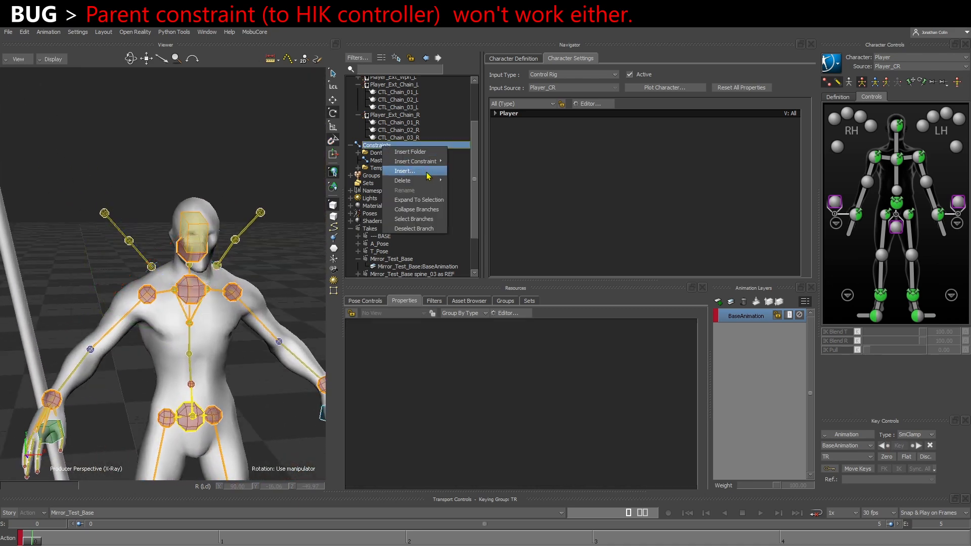
mouse_move(427, 162)
click(481, 217)
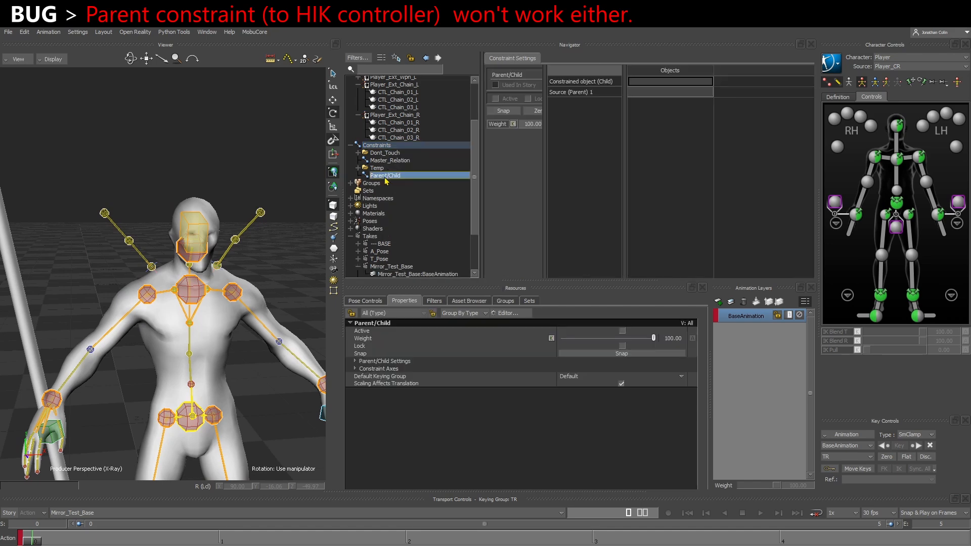
Assign REF_Chain_L as the constrained object and Player_Ctrl:Spine2 as the source of the Parent/Child constraint
key(ctrl+w)
scroll(249, 280, up, 3)
shift+drag(258, 315, 638, 82)
shift+drag(138, 247, 591, 221)
scroll(101, 258, down, 3)
shift+drag(31, 263, 266, 292)
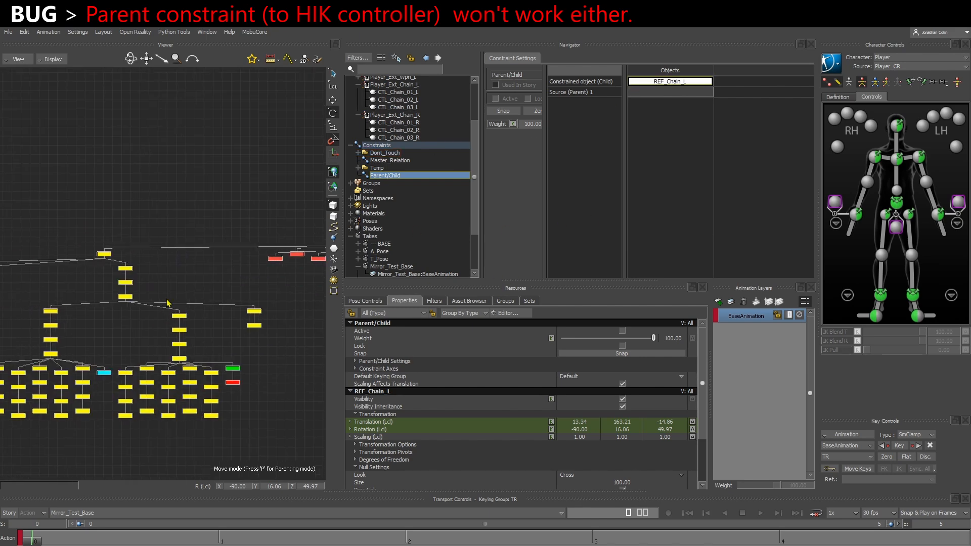
scroll(139, 304, up, 3)
alt+drag(106, 289, 663, 94)
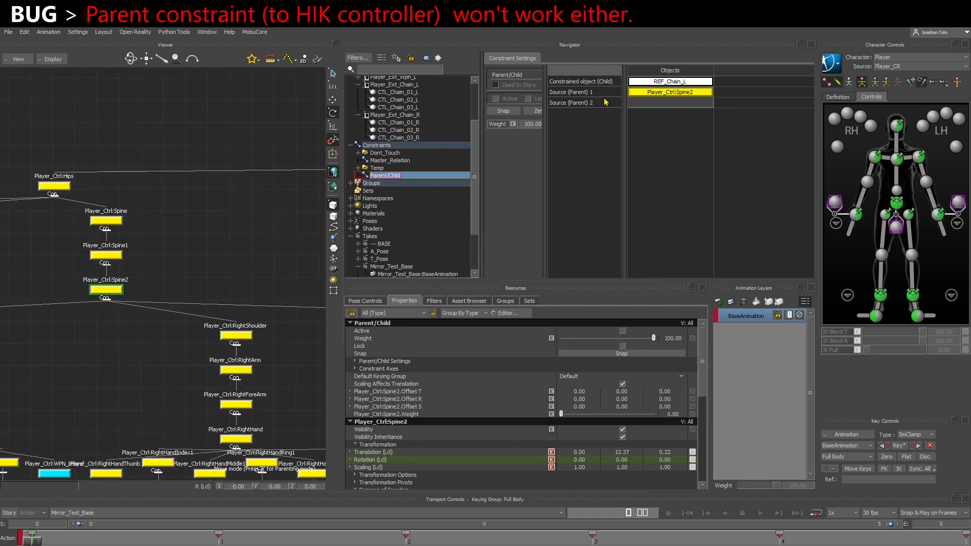
Duplicate the Parent/Child constraint and set REF_Chain_R as the copy's constrained object
right_click(392, 177)
click(420, 183)
scroll(191, 260, down, 3)
shift+drag(303, 253, 61, 257)
scroll(264, 254, up, 3)
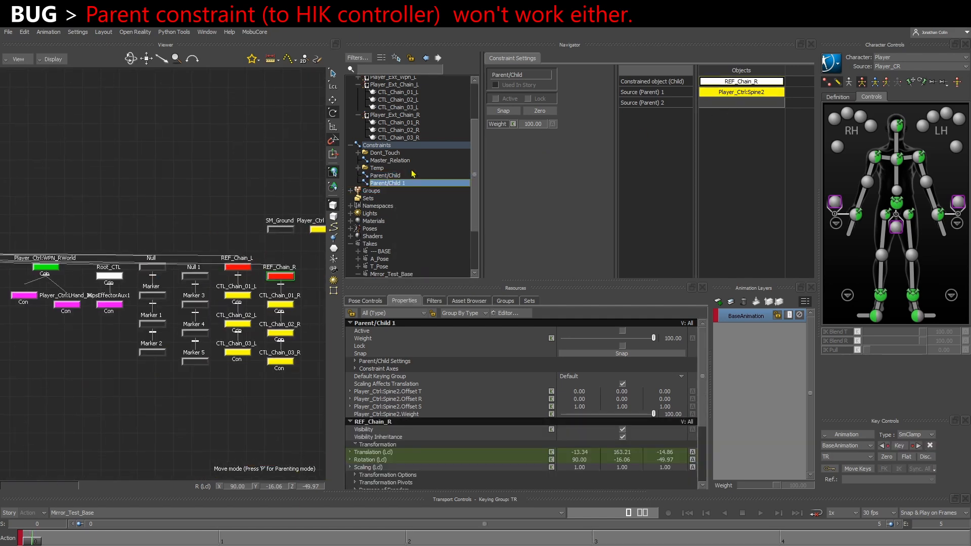
Snap and lock both Parent/Child constraints together
ctrl+click(385, 176)
click(605, 72)
click(635, 70)
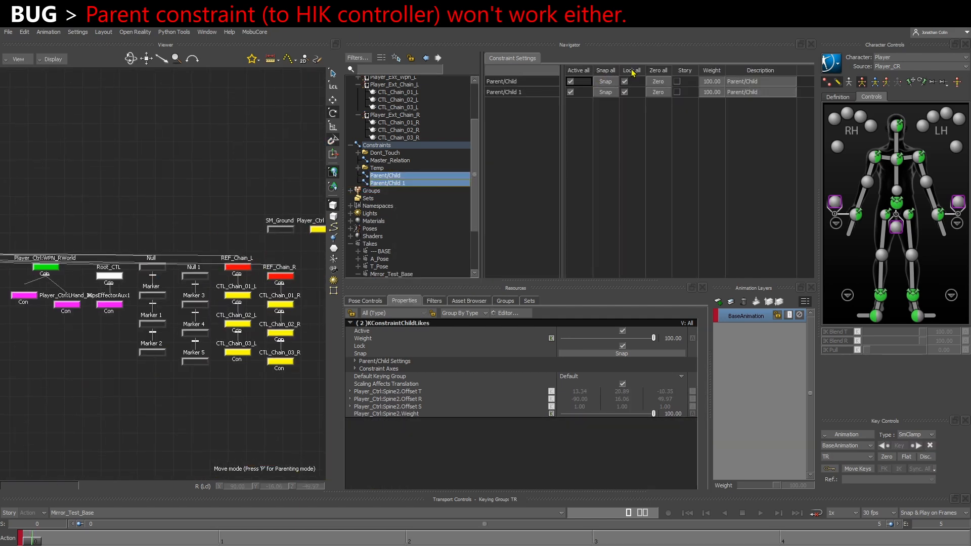
Test the constrained chains on the character by rotating Player_Ctrl:Spine2, and undo the rotation
key(ctrl+e)
ctrl+shift+drag(259, 217, 223, 248)
click(178, 328)
drag(204, 301, 228, 288)
key(ctrl+z)
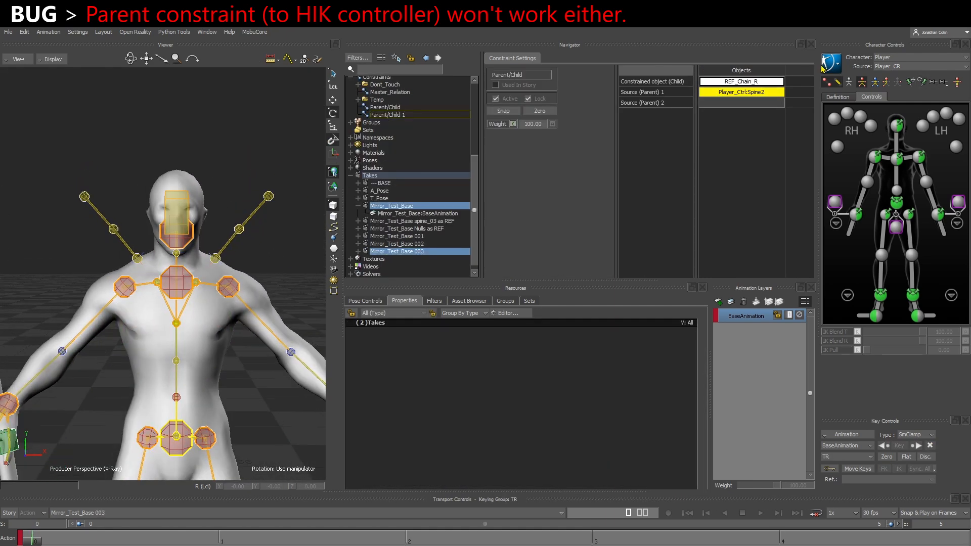
Bake the Mirror_Test_Base 003 take to the skeleton and back to the control rig
click(831, 63)
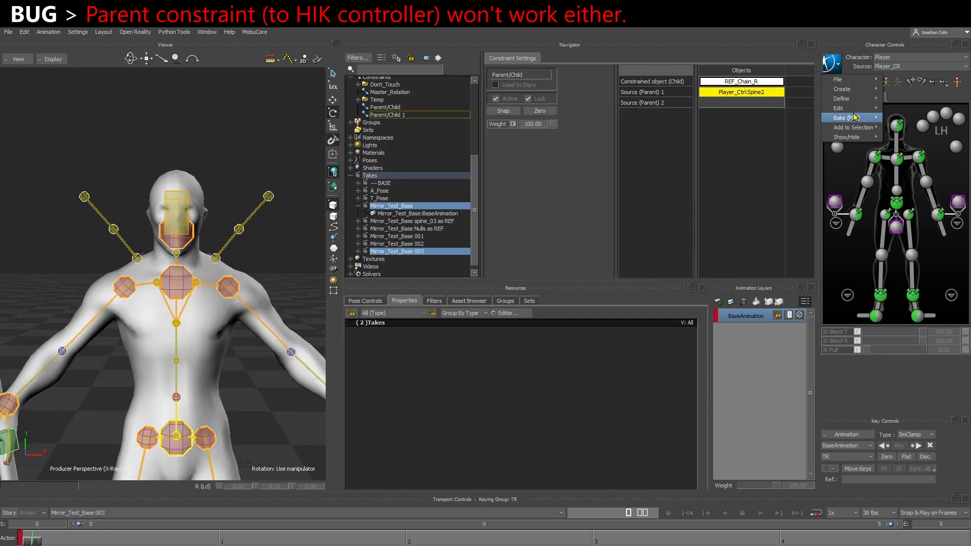
click(908, 119)
click(831, 63)
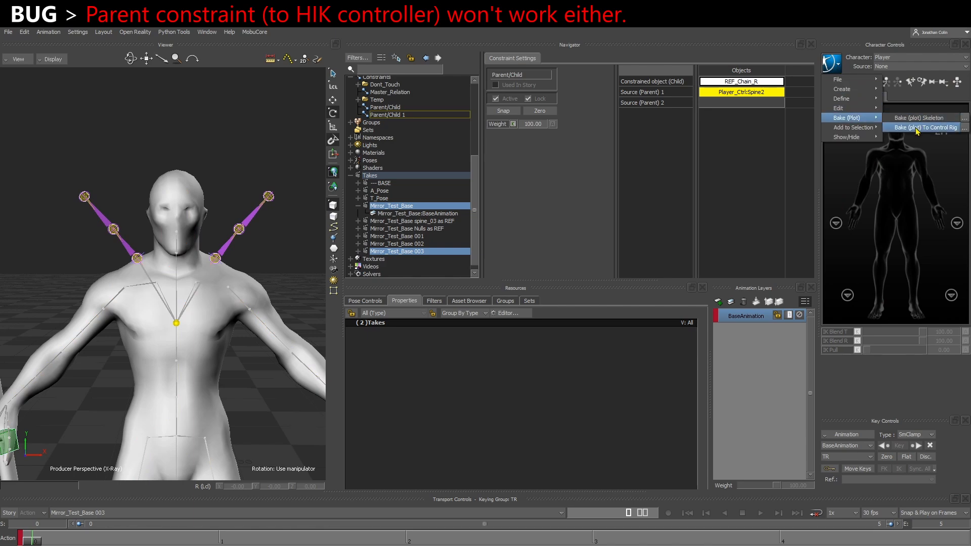
click(908, 128)
Examine the control rig hierarchy from Player_Ctrl:Hips to Player_Ctrl:Spine2 in the schematic
ctrl+shift+drag(182, 274, 171, 245)
key(ctrl+w)
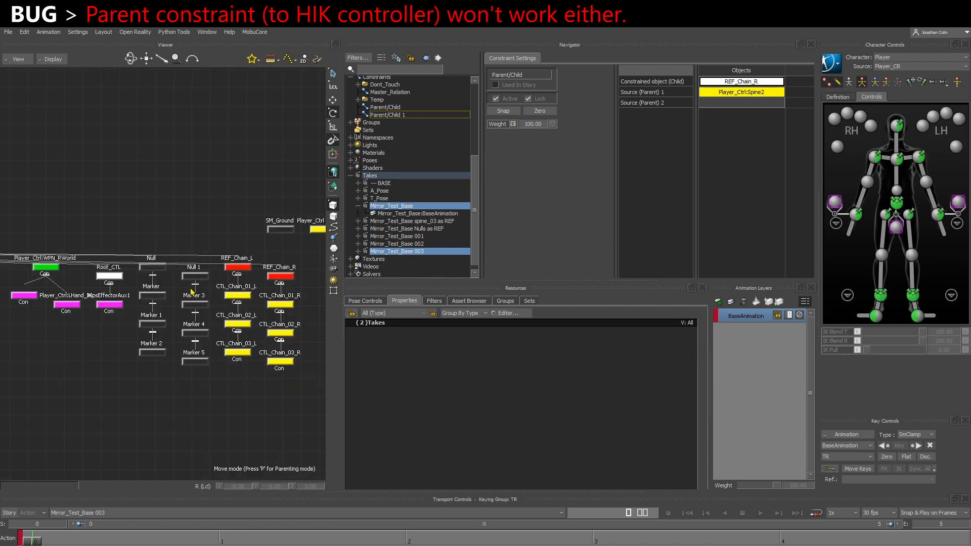
scroll(264, 315, down, 2)
scroll(258, 313, up, 2)
scroll(145, 329, down, 6)
shift+drag(145, 329, 319, 301)
scroll(45, 299, up, 5)
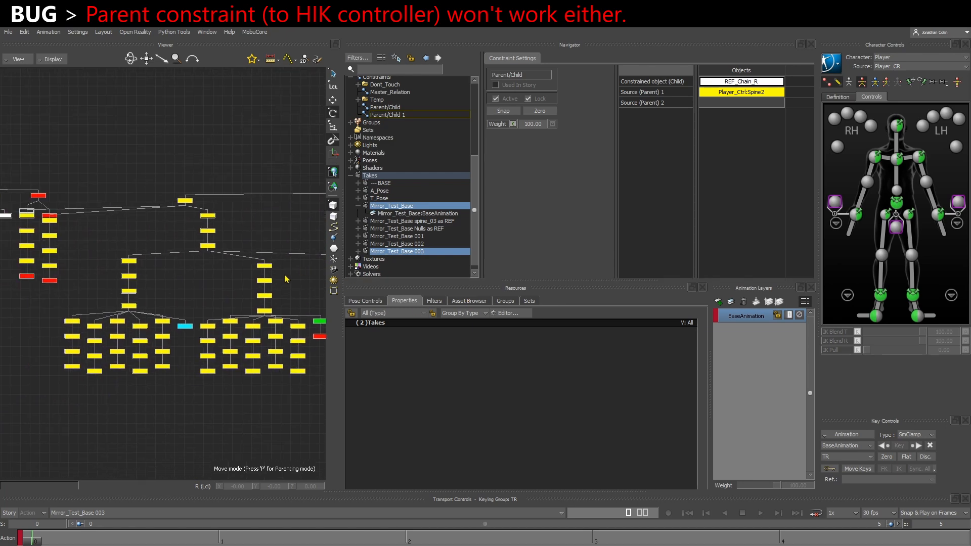
shift+drag(114, 296, 184, 306)
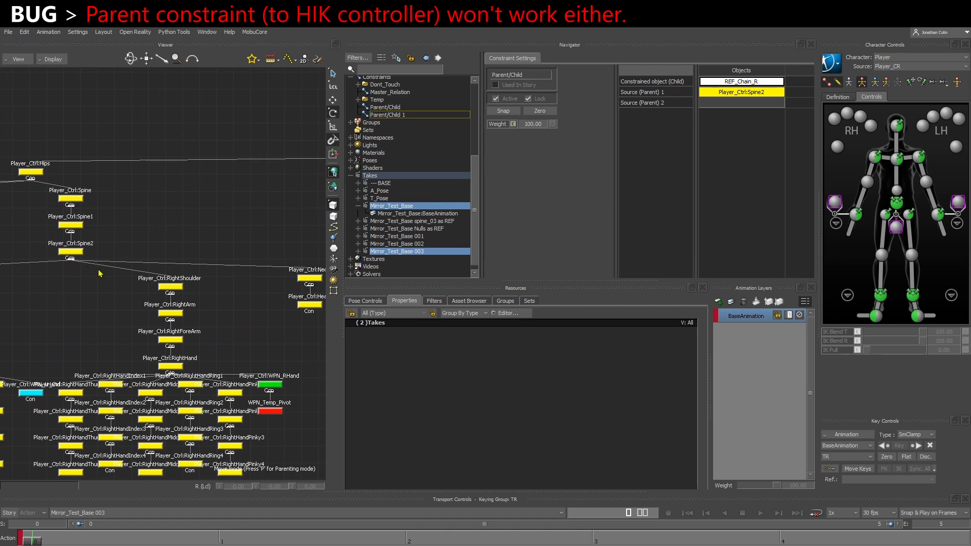
shift+drag(86, 242, 129, 238)
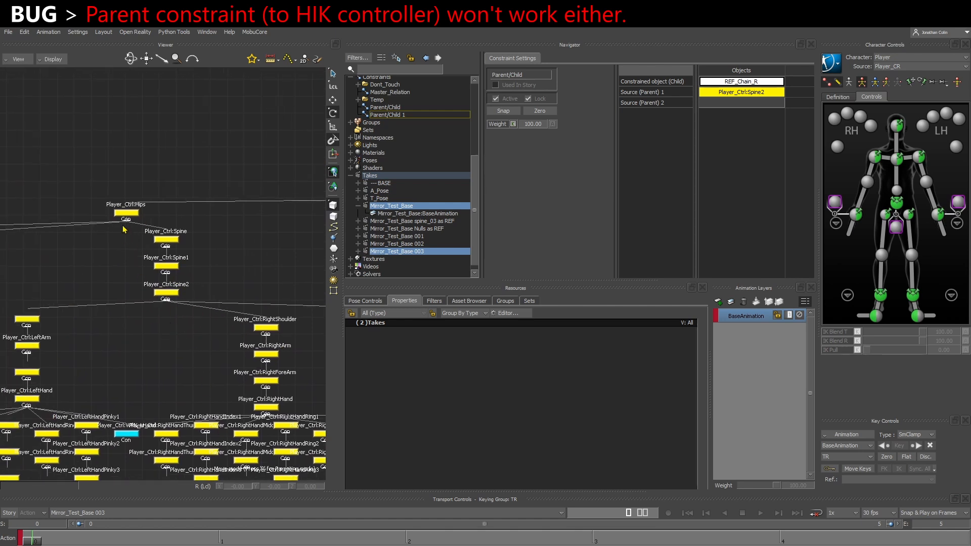
scroll(130, 218, up, 2)
Return to the character view and examine the mirrored pose of Mirror_Test_Base 003
key(ctrl+e)
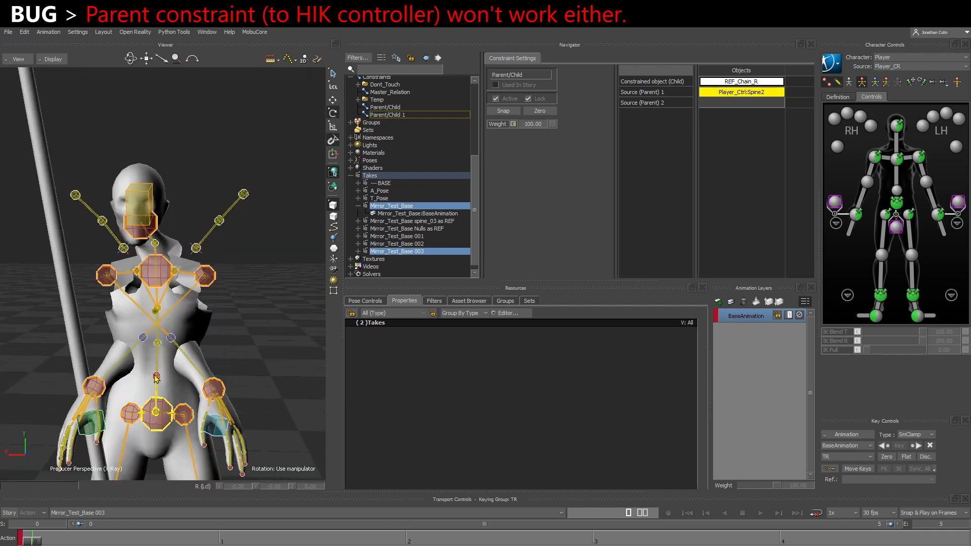
shift+drag(156, 380, 132, 260)
scroll(132, 260, down, 2)
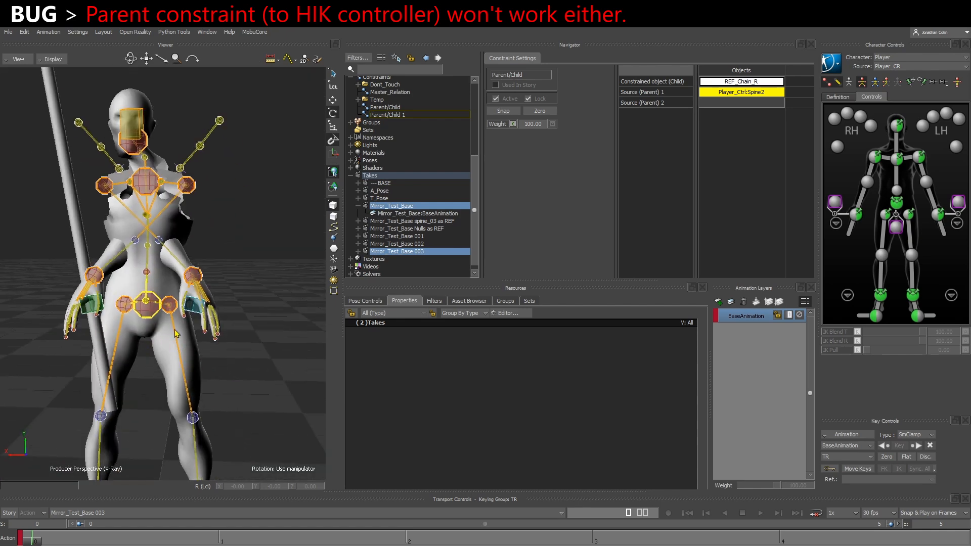
scroll(186, 345, up, 2)
Show the Parent/Child constraint's settings and switch back to the Mirror_Test_Base take
click(385, 108)
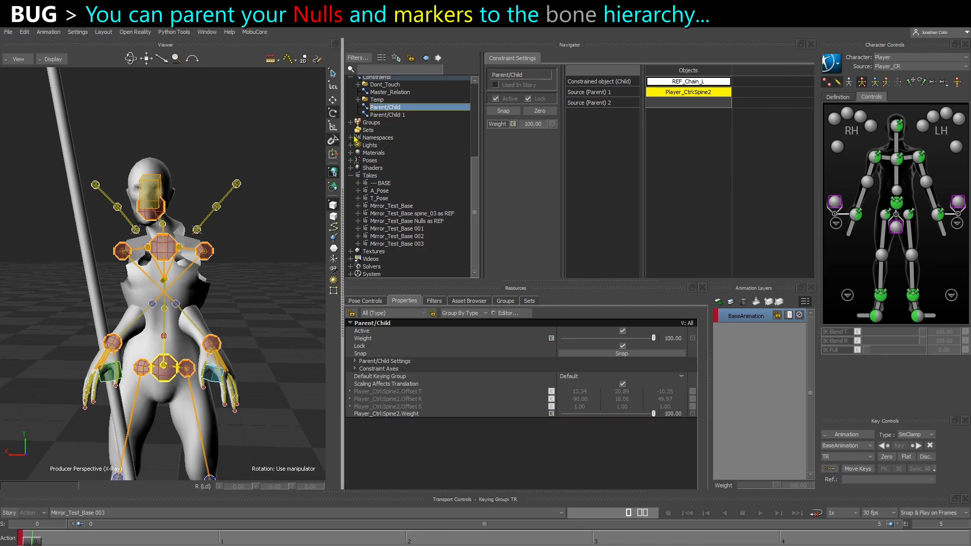
click(95, 512)
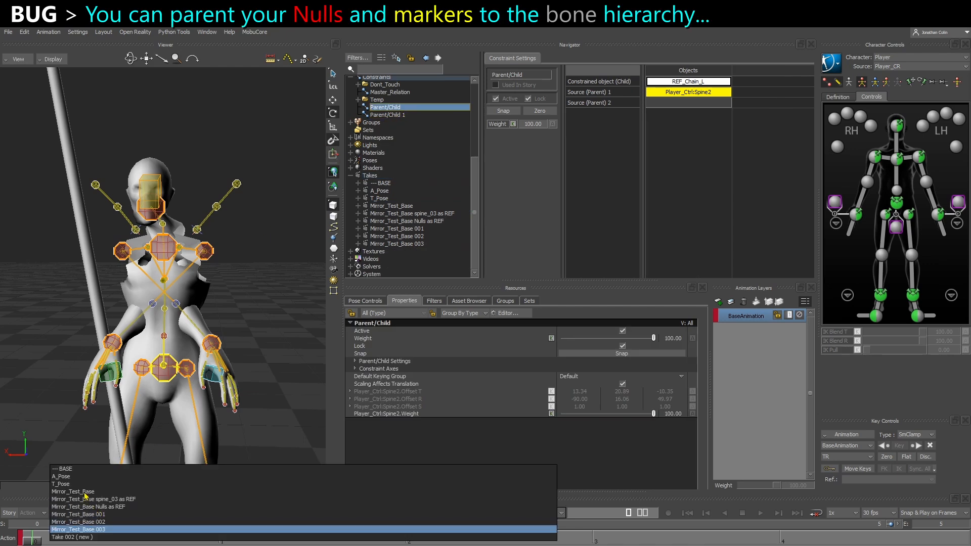
click(84, 492)
Parent the REF_Chain_L and REF_Chain_R Nulls to the spine bone that carries the neck and chain_upper bones
key(ctrl+w)
shift+drag(218, 339, 169, 307)
drag(182, 271, 167, 316)
shift+drag(242, 319, 356, 324)
shift+drag(127, 347, 298, 354)
ctrl+drag(124, 347, 172, 347)
alt+drag(9, 356, 13, 348)
click(50, 324)
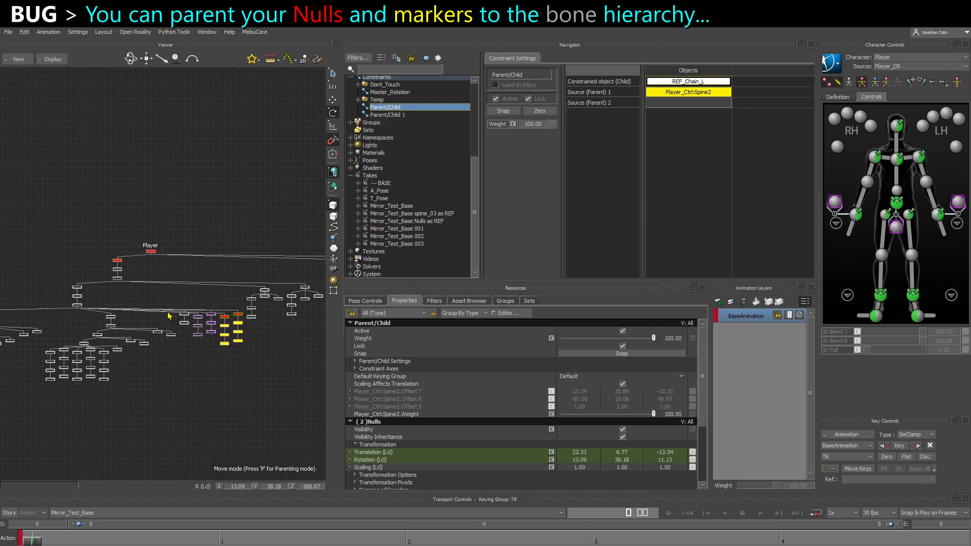
Examine the REF_Chain_L and REF_Chain_R branches beside the chain_upper bones in the Player skeleton hierarchy
ctrl+drag(164, 314, 76, 298)
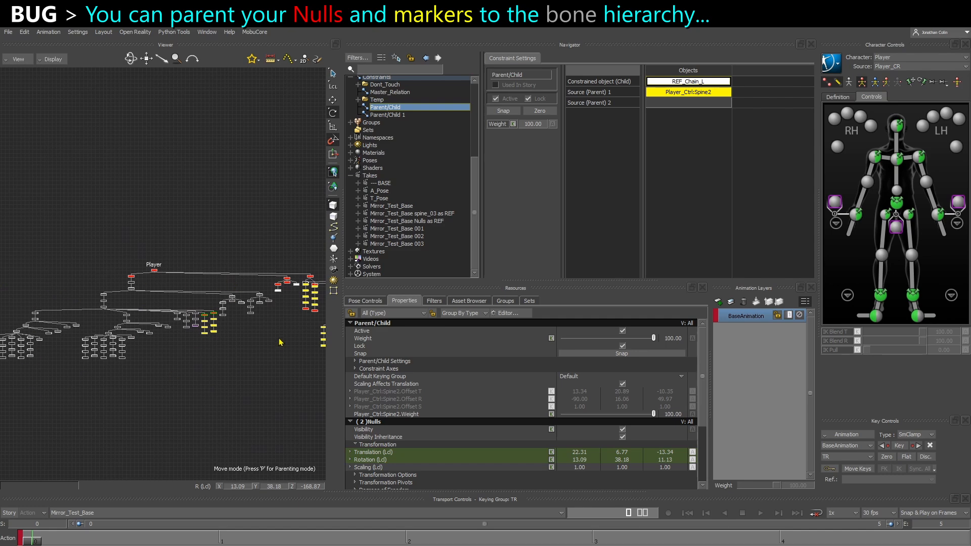
ctrl+drag(194, 307, 183, 401)
shift+drag(199, 367, 244, 339)
ctrl+drag(244, 339, 199, 366)
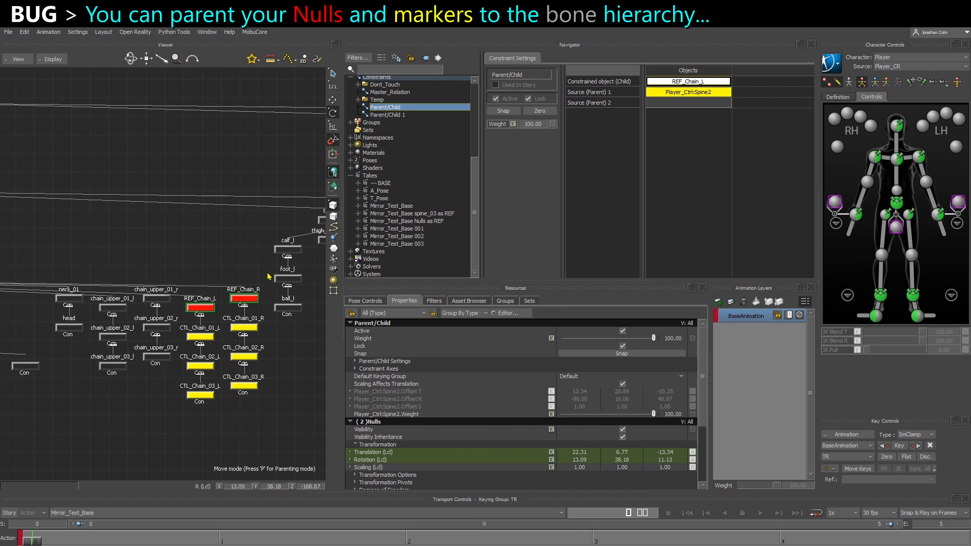
ctrl+drag(207, 430, 190, 421)
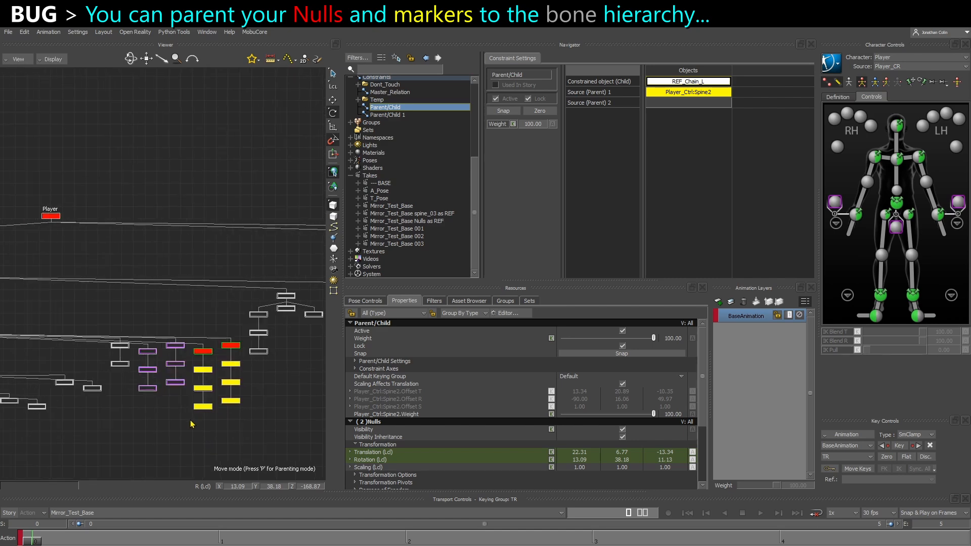
scroll(216, 422, up, 3)
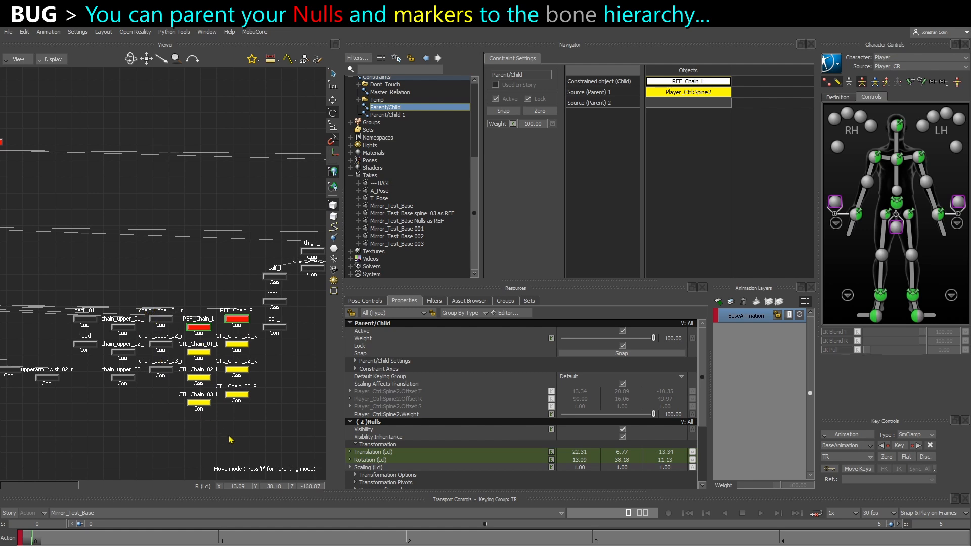
scroll(247, 373, down, 5)
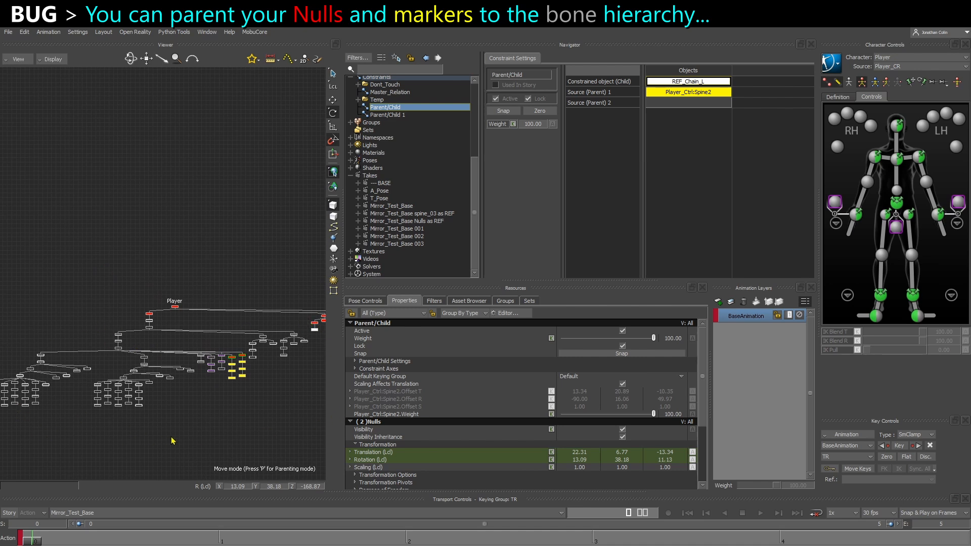
Parent the REF_Chain_L and REF_Chain_R Nulls back to Player_Ctrl:Reference
shift+drag(267, 419, 64, 411)
shift+drag(167, 400, 20, 424)
shift+drag(262, 358, 162, 392)
scroll(154, 410, up, 4)
scroll(136, 354, up, 3)
right_click(67, 297)
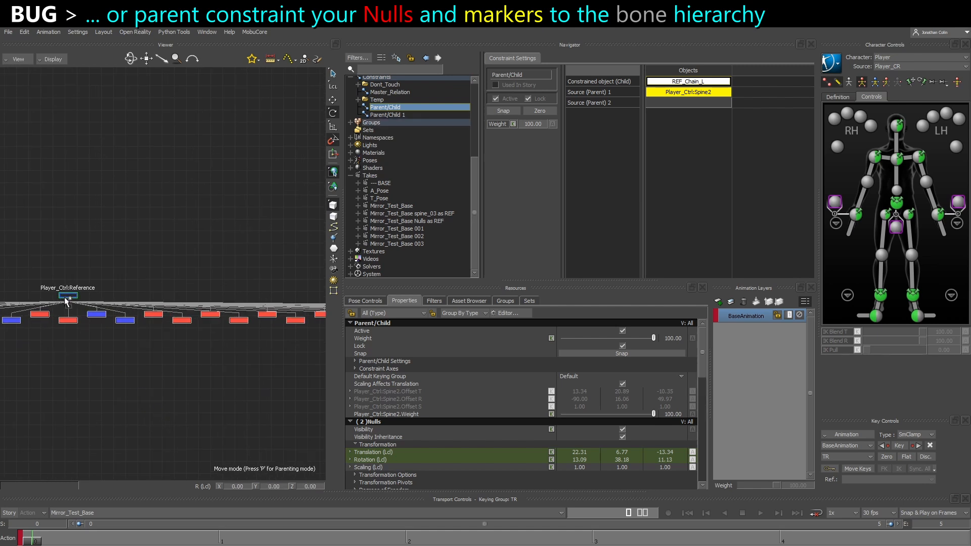
click(91, 266)
Inspect the REF_Chain_L and REF_Chain_R branches in the schematic and the source assigned to the Parent/Child constraint
ctrl+drag(124, 348, 61, 310)
shift+drag(170, 367, 211, 316)
ctrl+drag(211, 316, 165, 314)
mouse_move(259, 336)
shift+mouse_down()
mouse_move(163, 336)
mouse_move(256, 416)
shift+mouse_up()
ctrl+drag(182, 331, 200, 353)
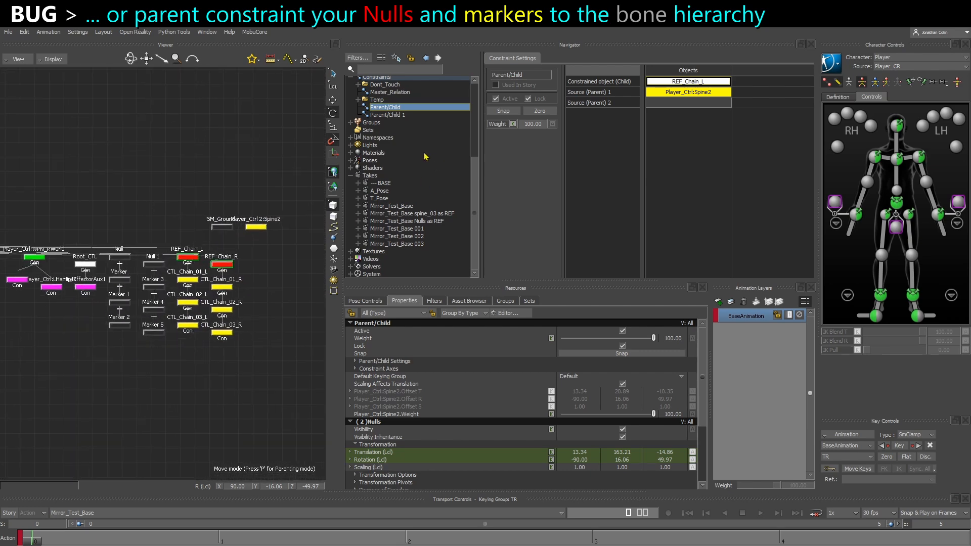
scroll(191, 249, up, 4)
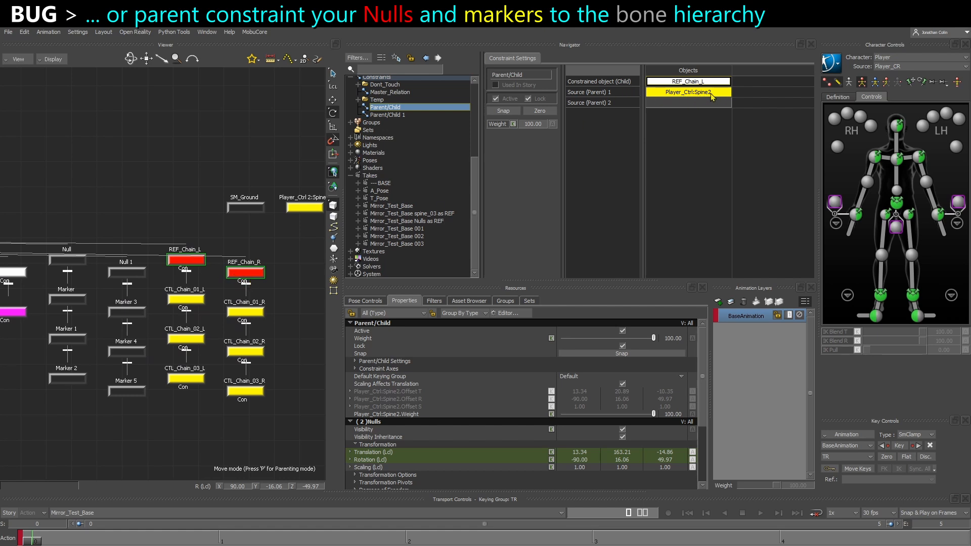
scroll(257, 292, down, 5)
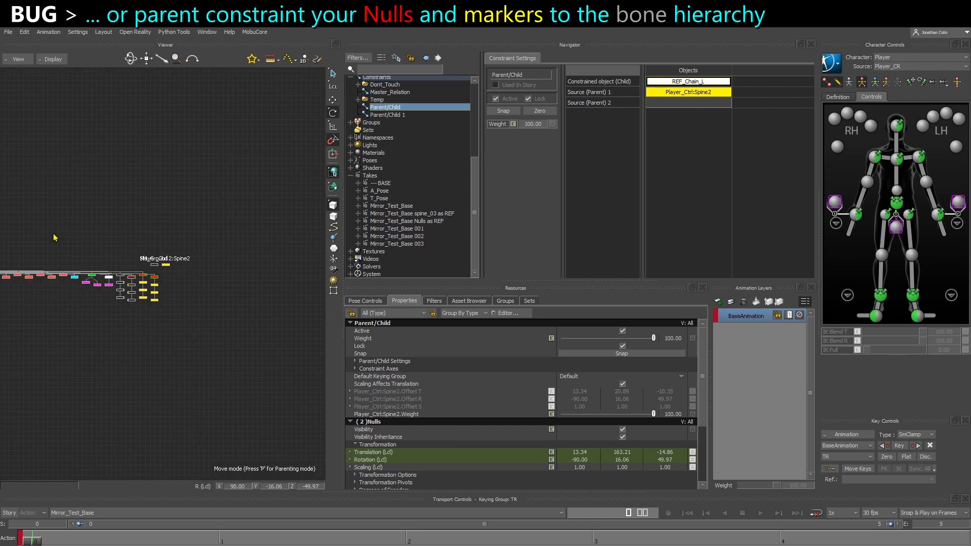
Look for the skeleton's spine bone in the schematic as an alternative source for the Parent/Child constraint
shift+drag(113, 307, 319, 299)
shift+drag(44, 308, 182, 282)
scroll(182, 281, up, 5)
click(42, 308)
click(44, 269)
drag(426, 191, 691, 95)
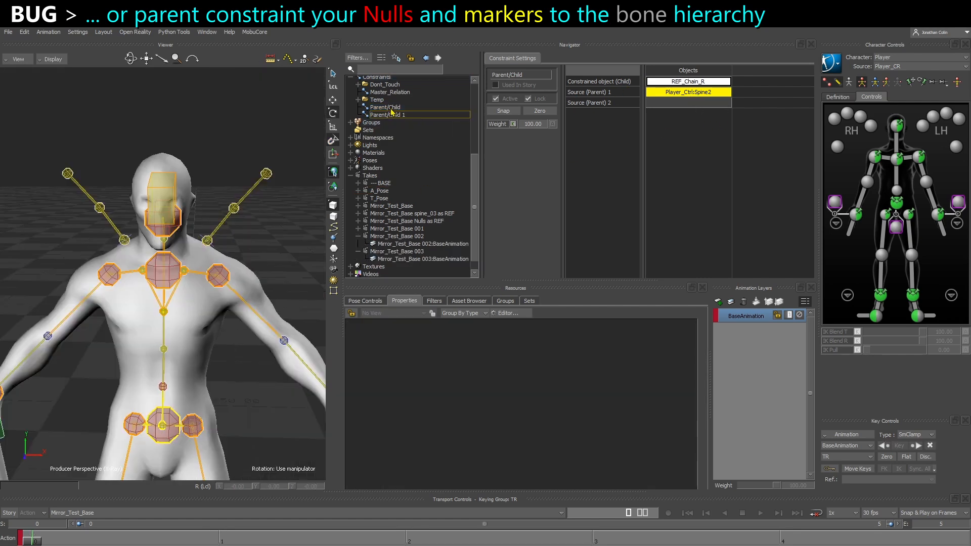
Deactivate the Parent/Child and Parent/Child 1 constraints and replace the source in each with the spine_03 bone
ctrl+click(391, 109)
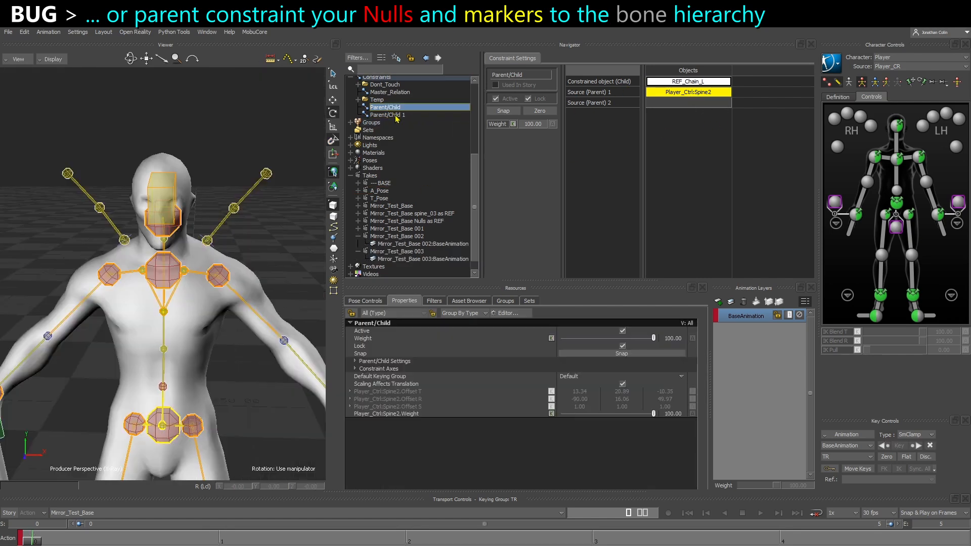
click(298, 130)
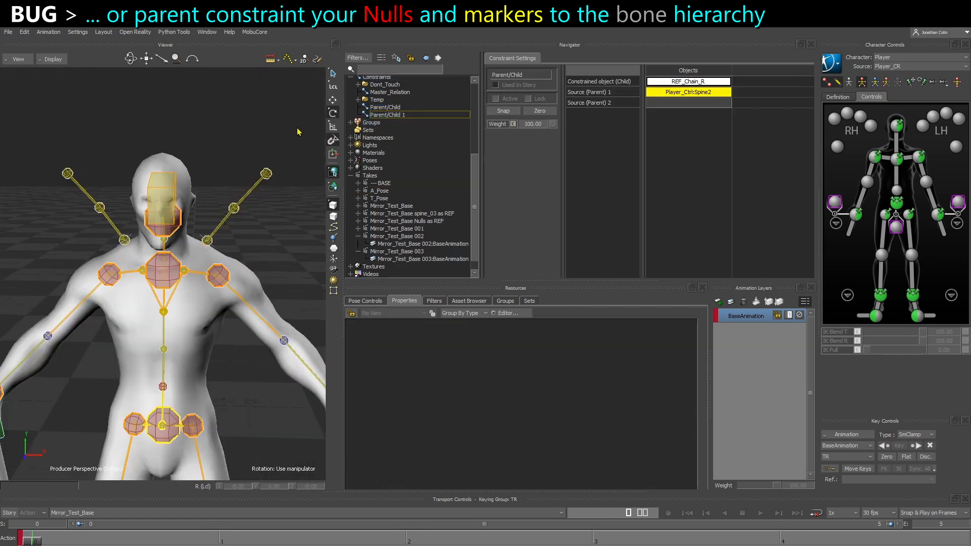
key(ctrl+w)
ctrl+drag(33, 274, 70, 305)
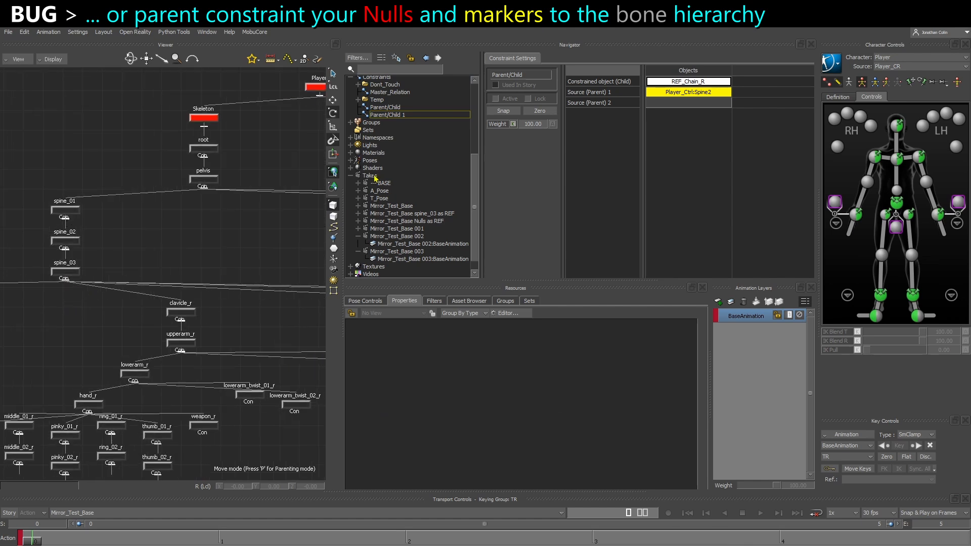
click(385, 108)
drag(66, 271, 713, 101)
click(397, 115)
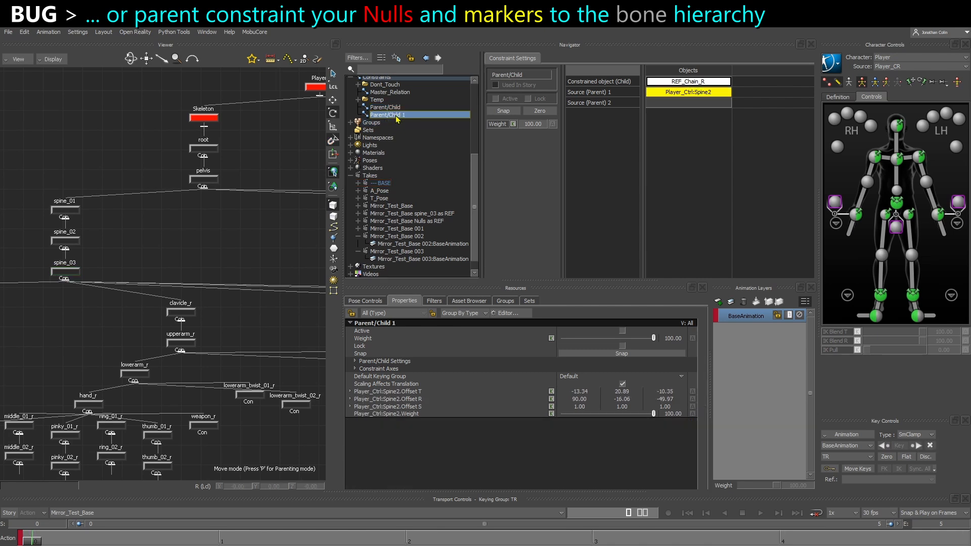
alt+drag(65, 271, 688, 93)
ctrl+click(384, 107)
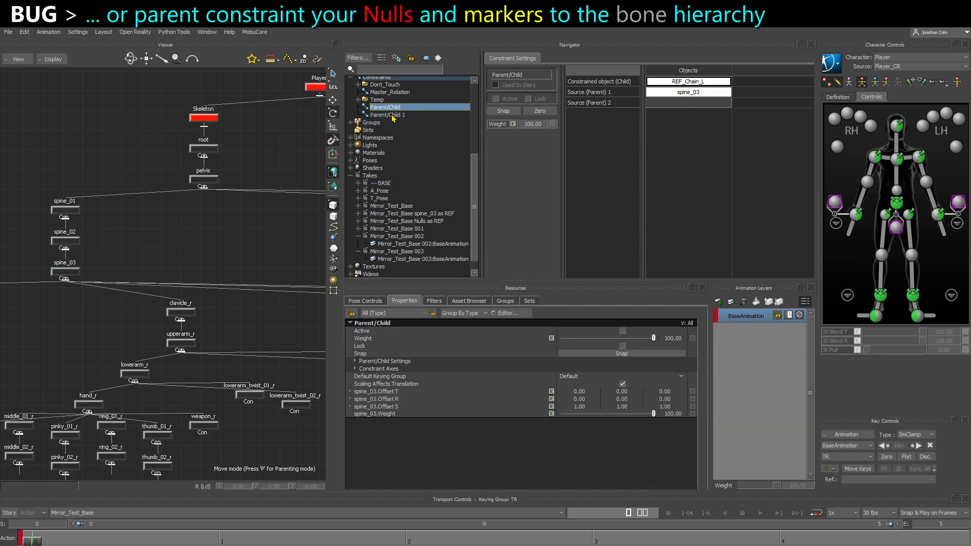
click(603, 83)
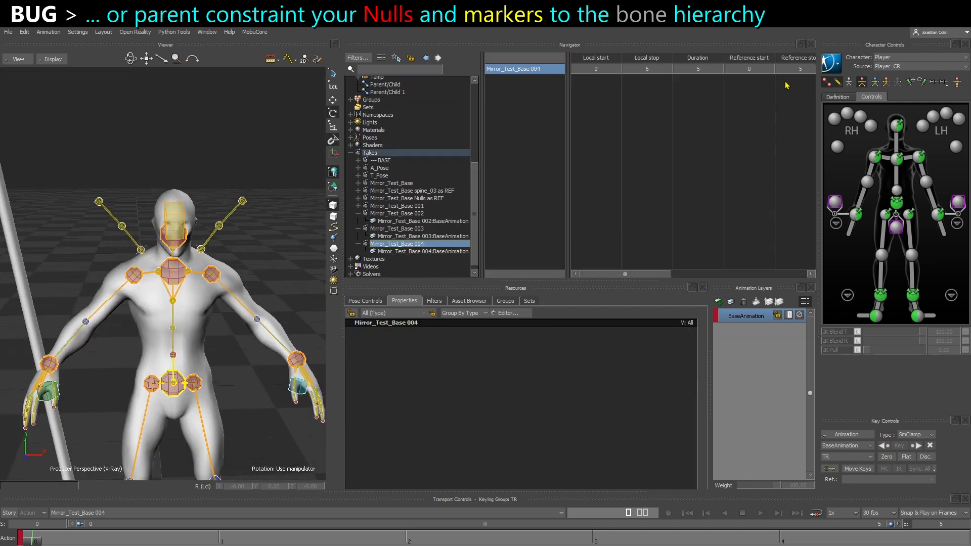
Bake the Player animation in take Mirror_Test_Base 004 to the skeleton and back to the control rig
click(831, 64)
mouse_move(882, 122)
click(921, 118)
click(831, 64)
mouse_move(853, 118)
click(924, 128)
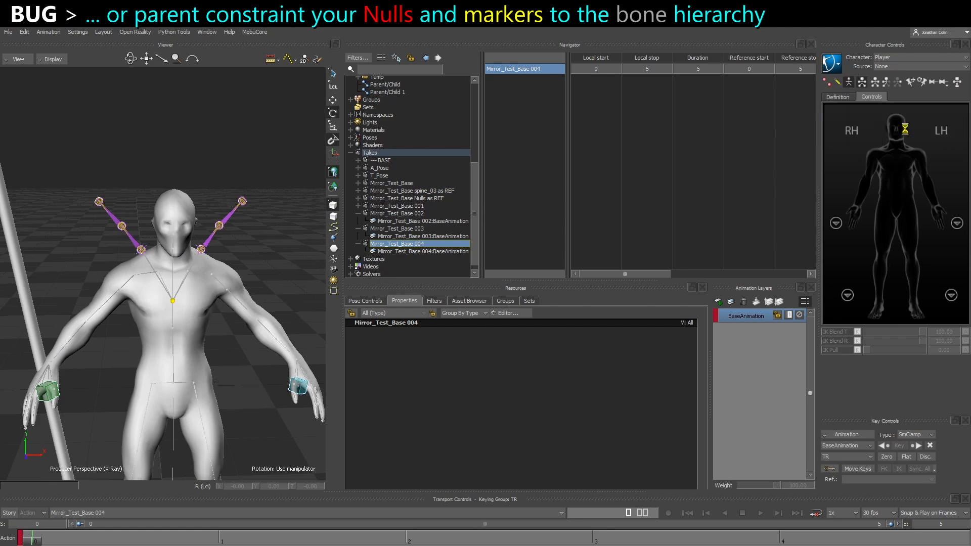
Scrub take Mirror_Test_Base 004 to frame 2 and check how the left and right chains follow the pose
drag(98, 539, 406, 539)
scroll(180, 273, up, 3)
click(156, 265)
mouse_move(165, 263)
mouse_down()
mouse_move(182, 263)
mouse_move(165, 264)
mouse_up()
Examine the control rig branches and the Player skeleton hierarchy in the schematic
key(ctrl+w)
click(241, 255)
ctrl+drag(240, 258, 192, 283)
shift+drag(192, 303, 179, 284)
ctrl+drag(179, 275, 96, 344)
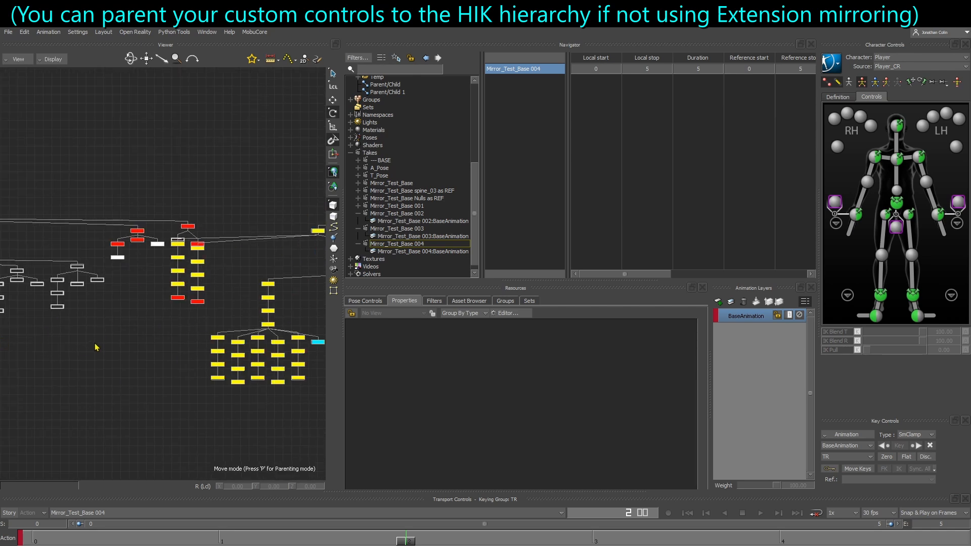
shift+drag(176, 347, 145, 353)
right_click(149, 346)
click(176, 444)
shift+drag(163, 409, 12, 408)
ctrl+drag(12, 408, 461, 384)
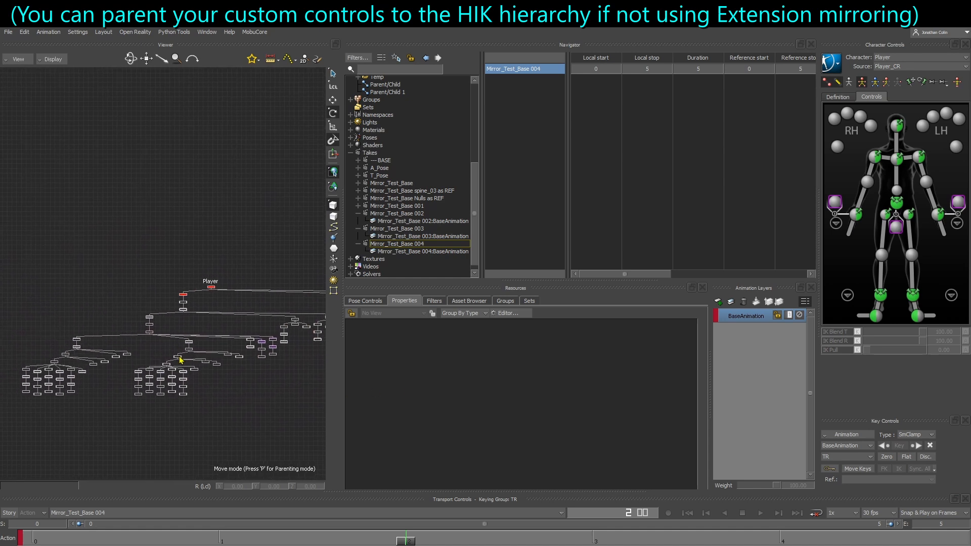
ctrl+drag(177, 358, 181, 244)
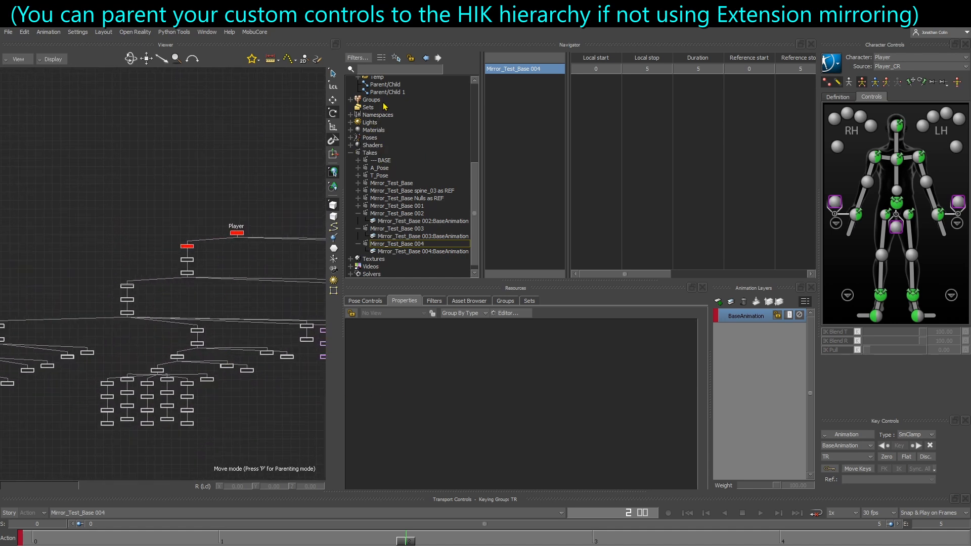
Compare the Parent/Child constraint's source with the Player_Ctrl spine controls in the schematic, and return to the character view
click(385, 85)
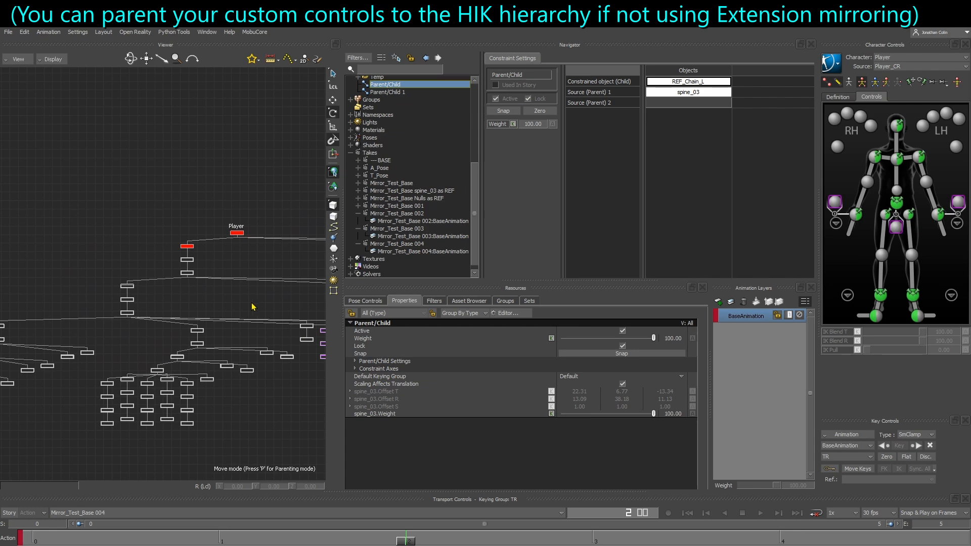
shift+drag(259, 308, 9, 297)
shift+drag(298, 318, 2, 312)
ctrl+drag(141, 308, 148, 279)
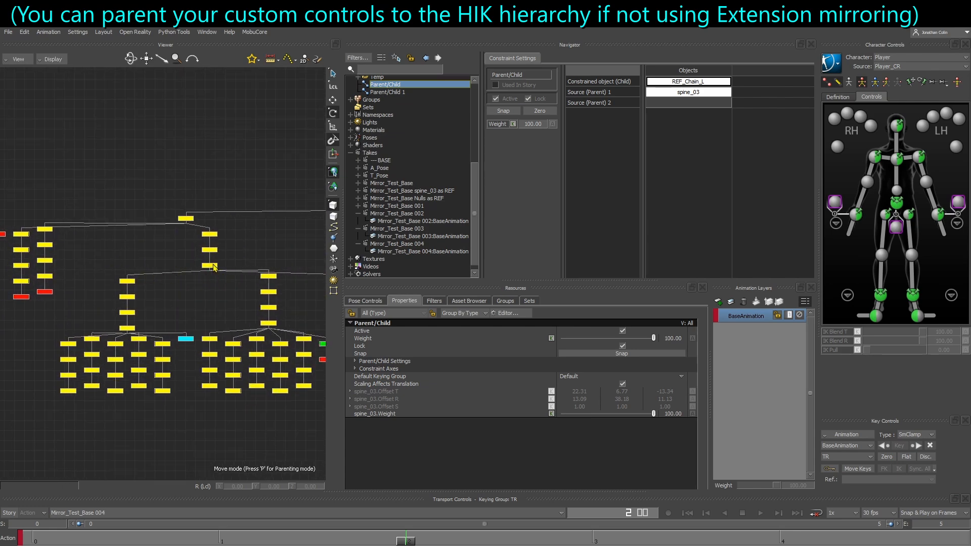
scroll(214, 268, up, 5)
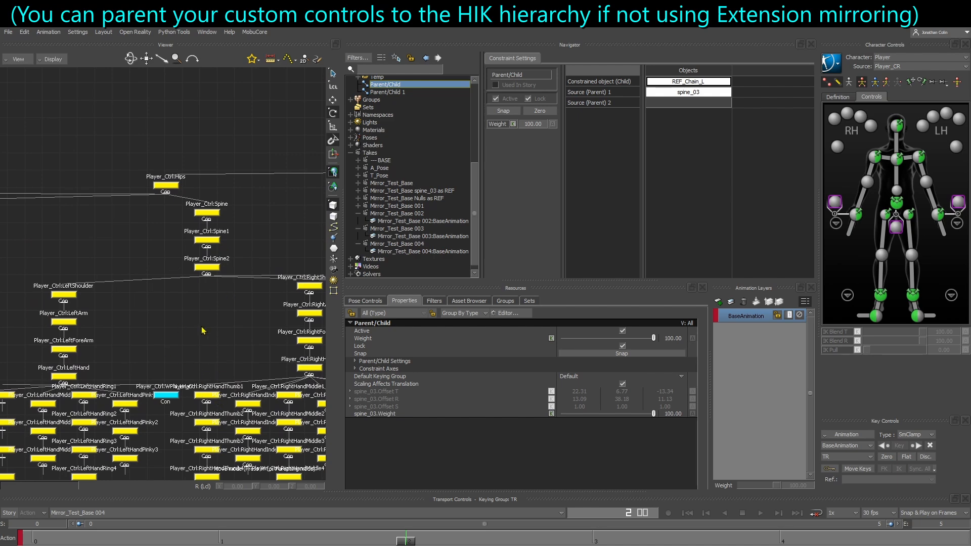
key(ctrl+e)
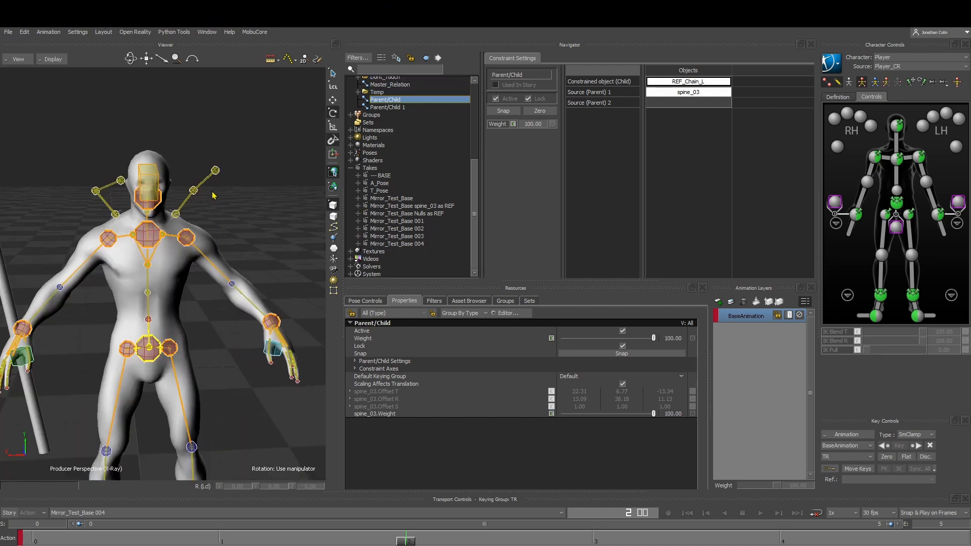
click(230, 217)
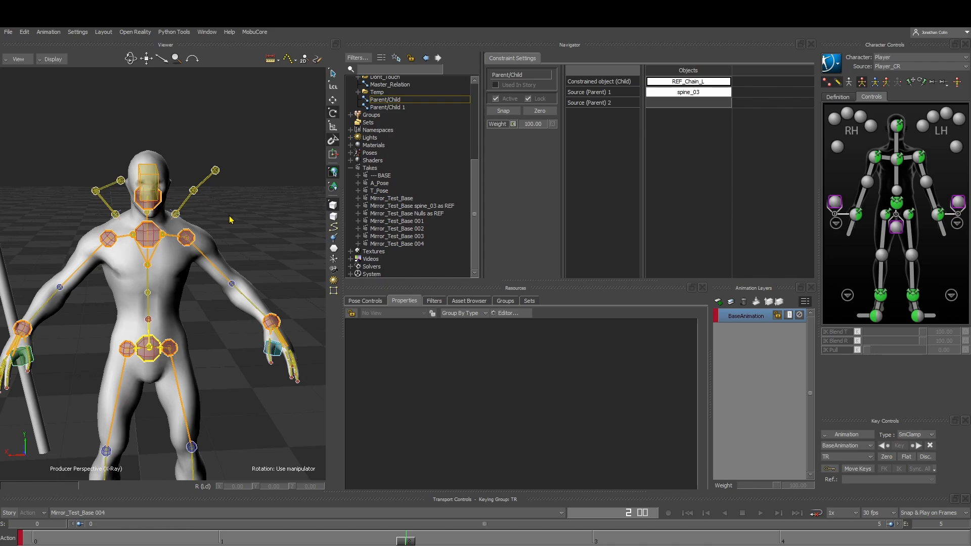